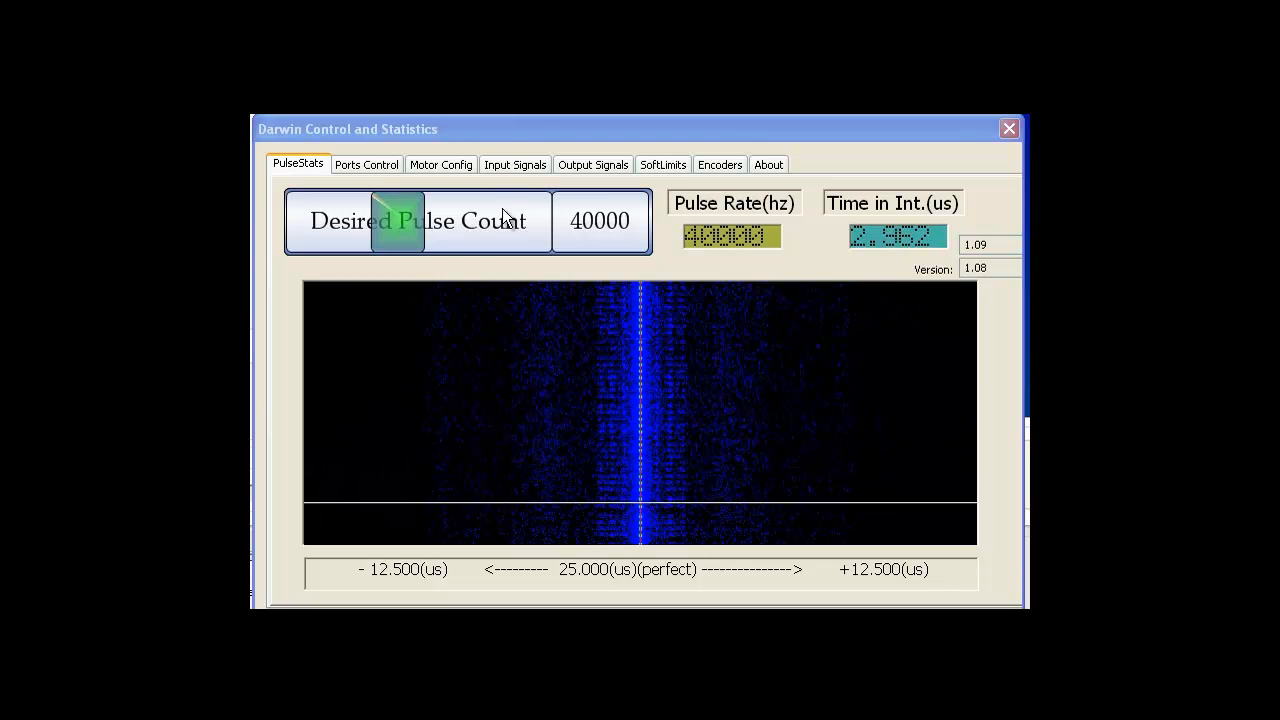
Raise the desired pulse count to 51000 and return it to 40000.
left_click_drag(394, 224, 421, 218)
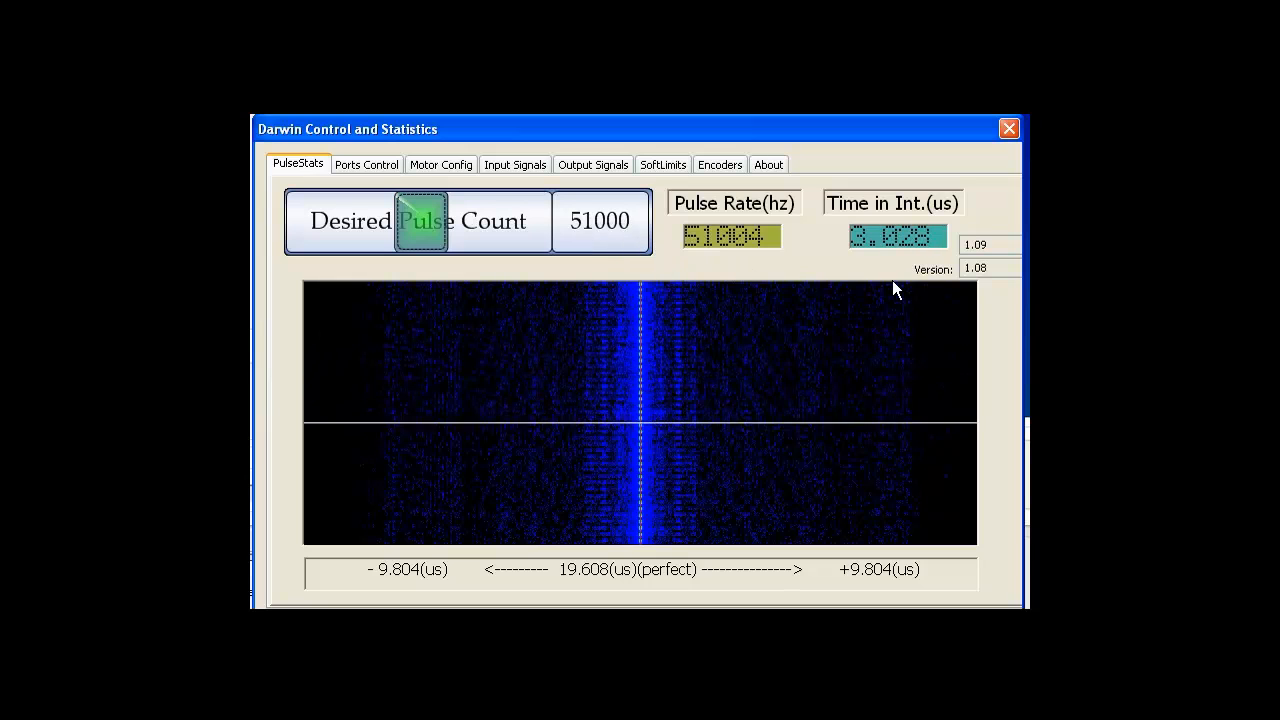
left_click_drag(423, 222, 398, 220)
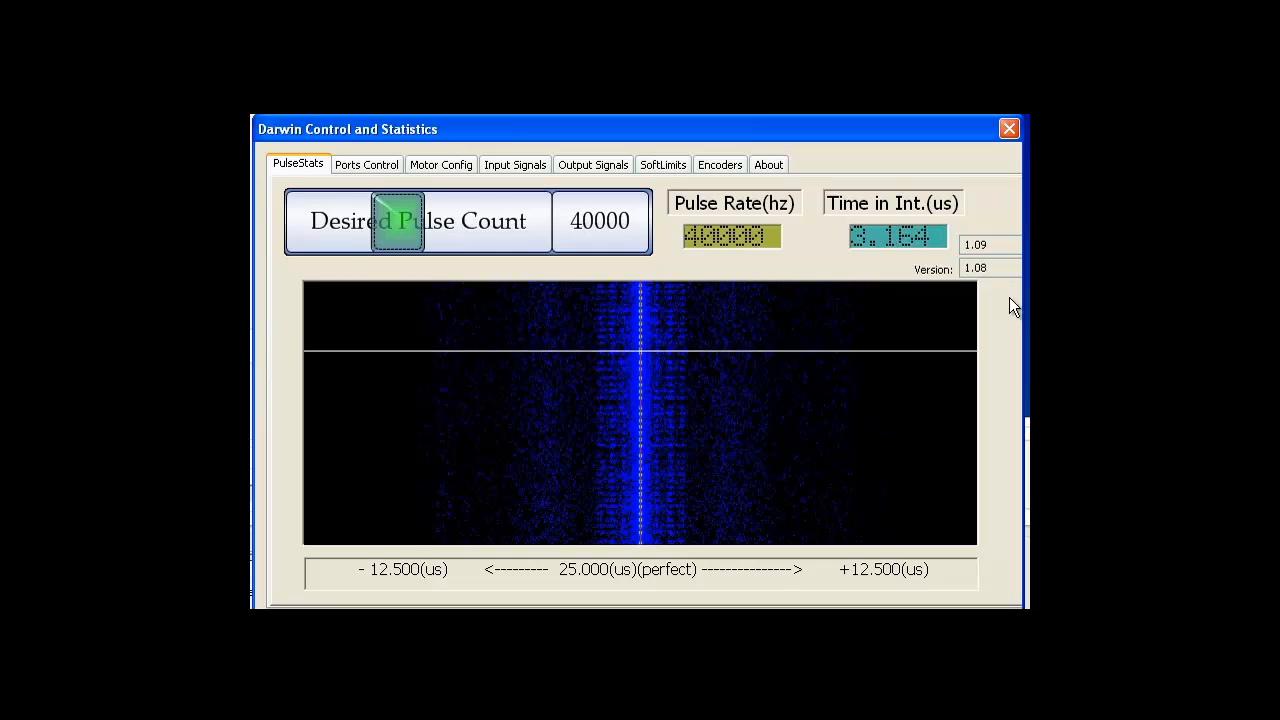
Examine the two version numbers shown beside the pulse statistics.
double_click(995, 243)
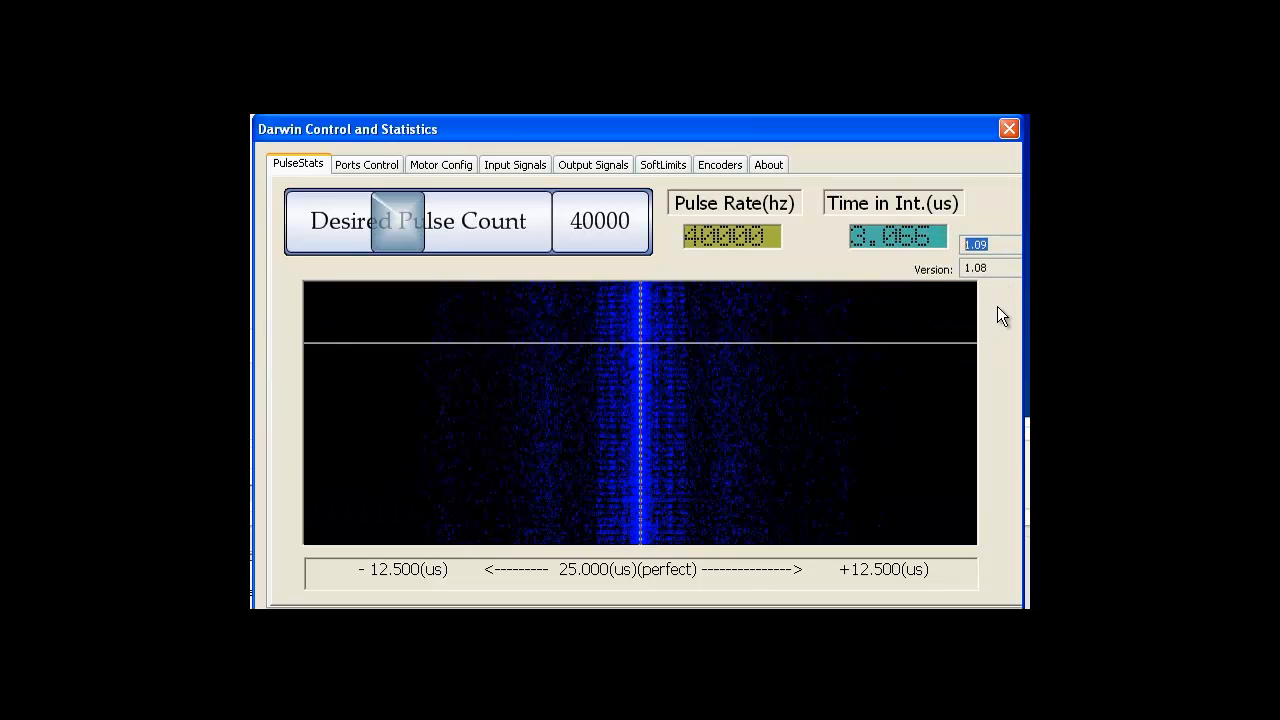
left_click(1004, 244)
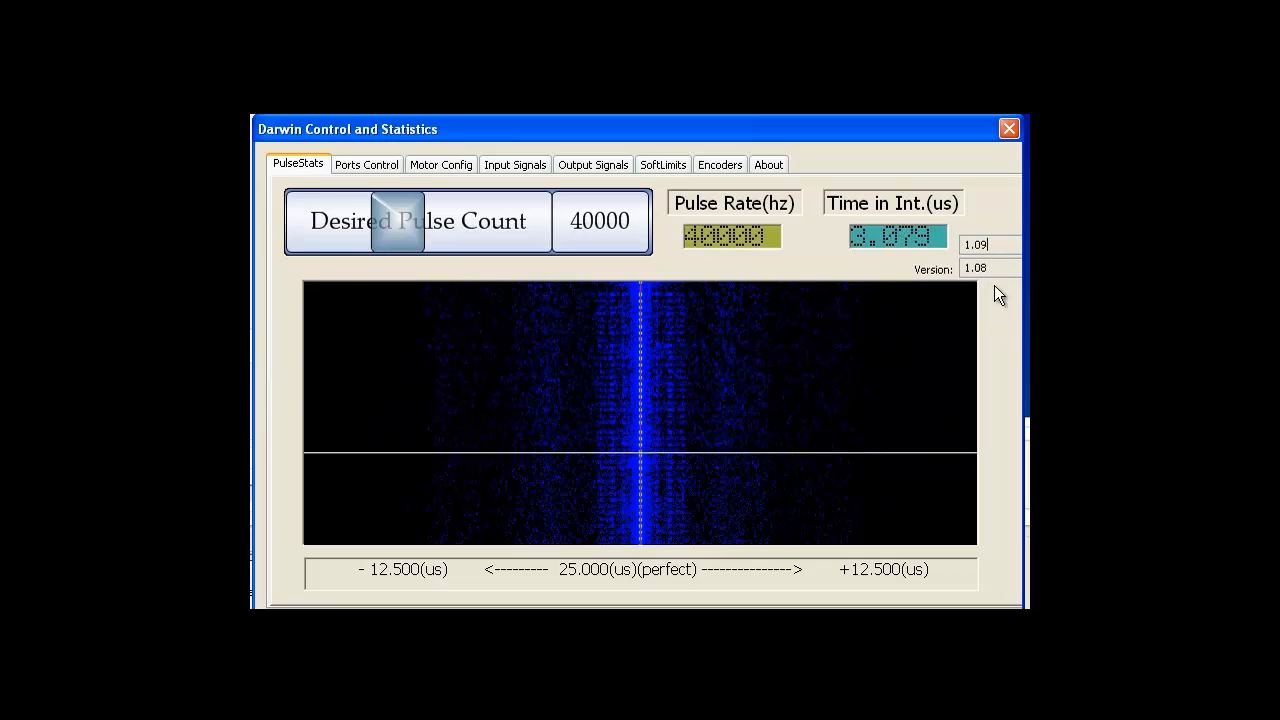
double_click(966, 244)
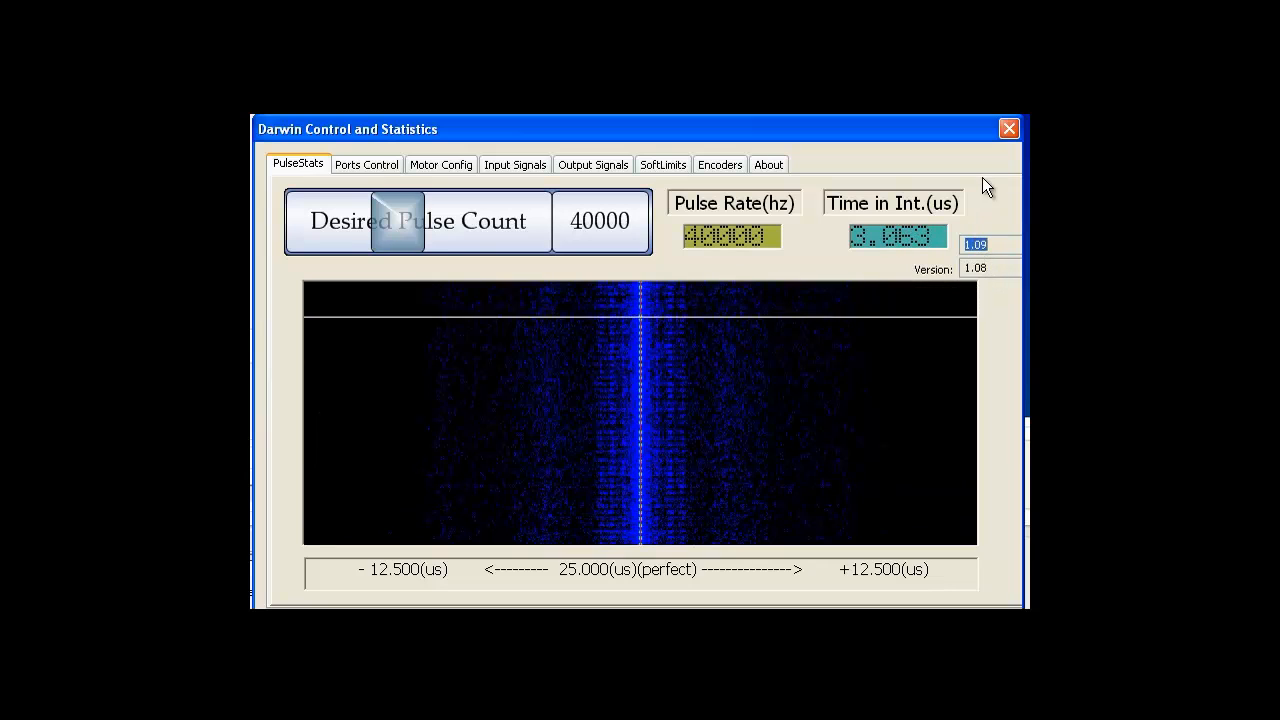
left_click(978, 244)
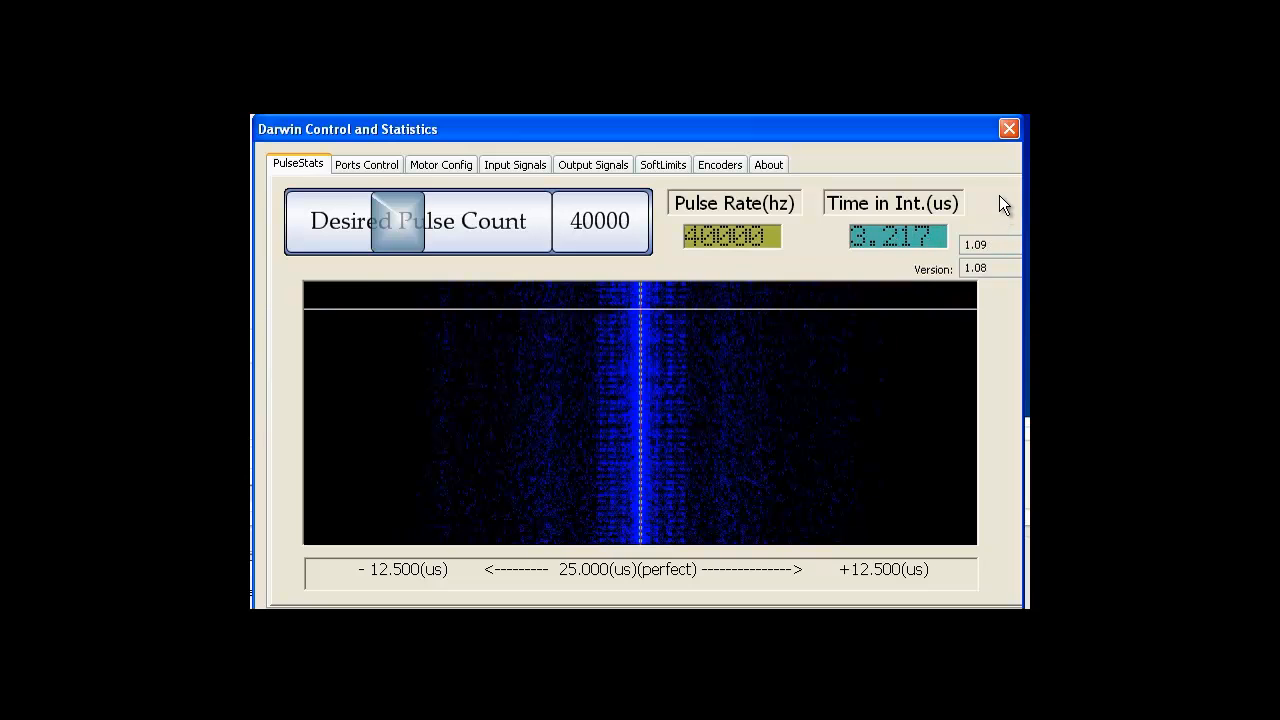
double_click(993, 267)
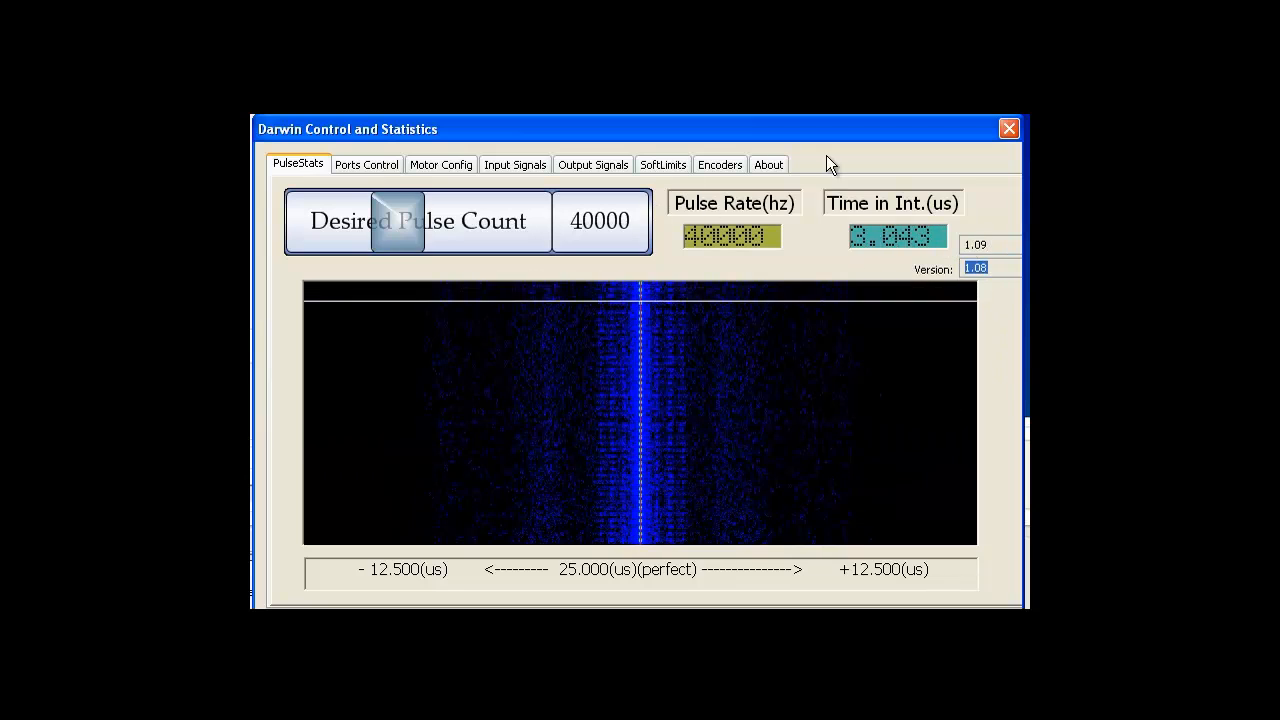
Bring up the settings of Port #1 in the port controls.
left_click(368, 168)
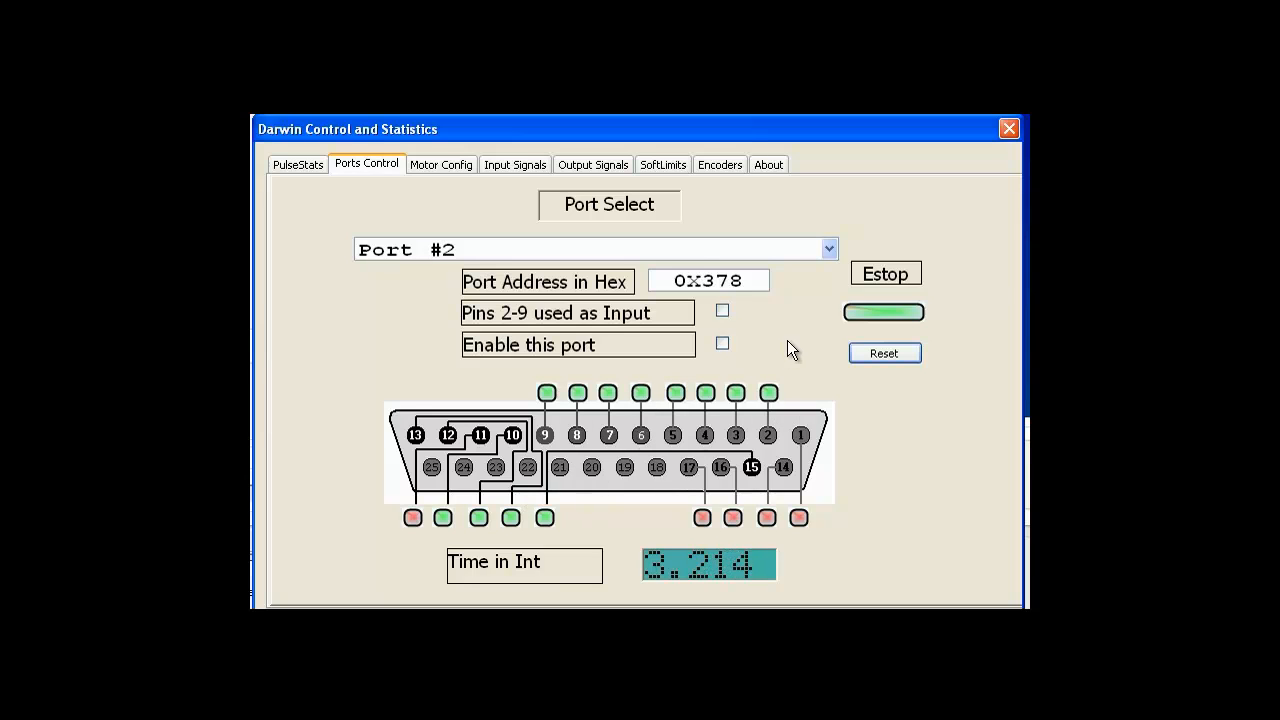
left_click(829, 248)
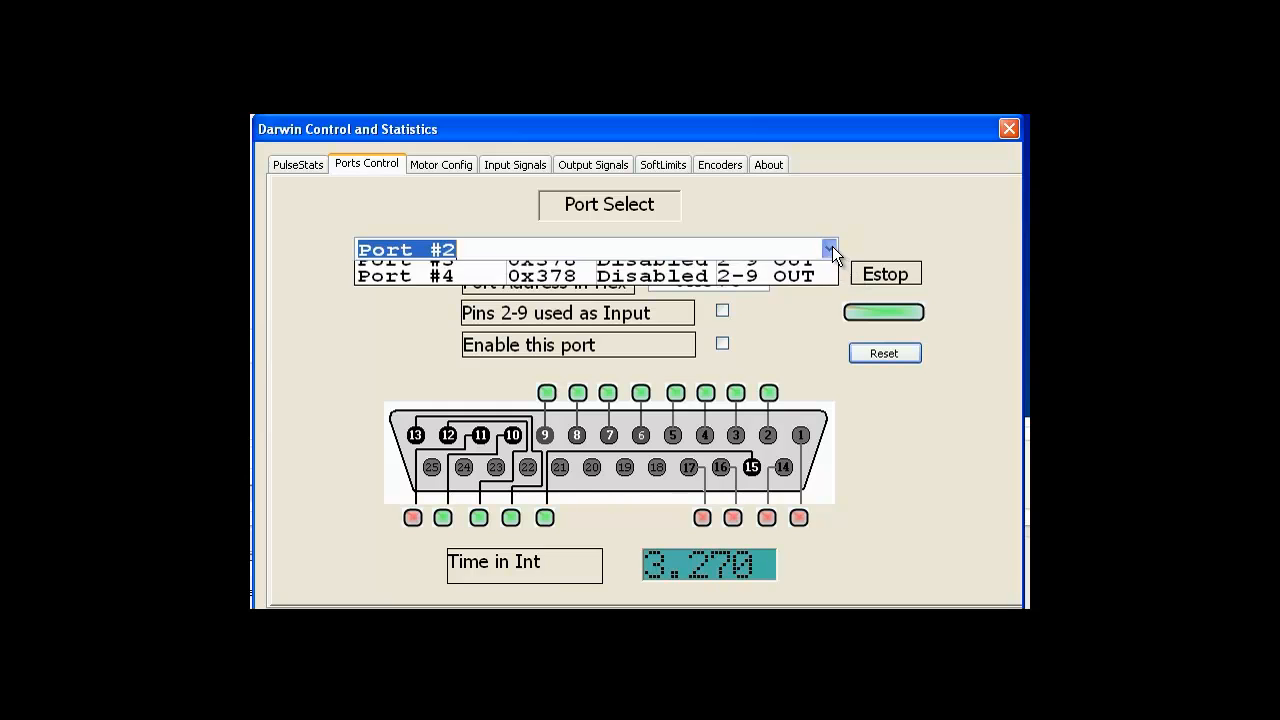
left_click(528, 266)
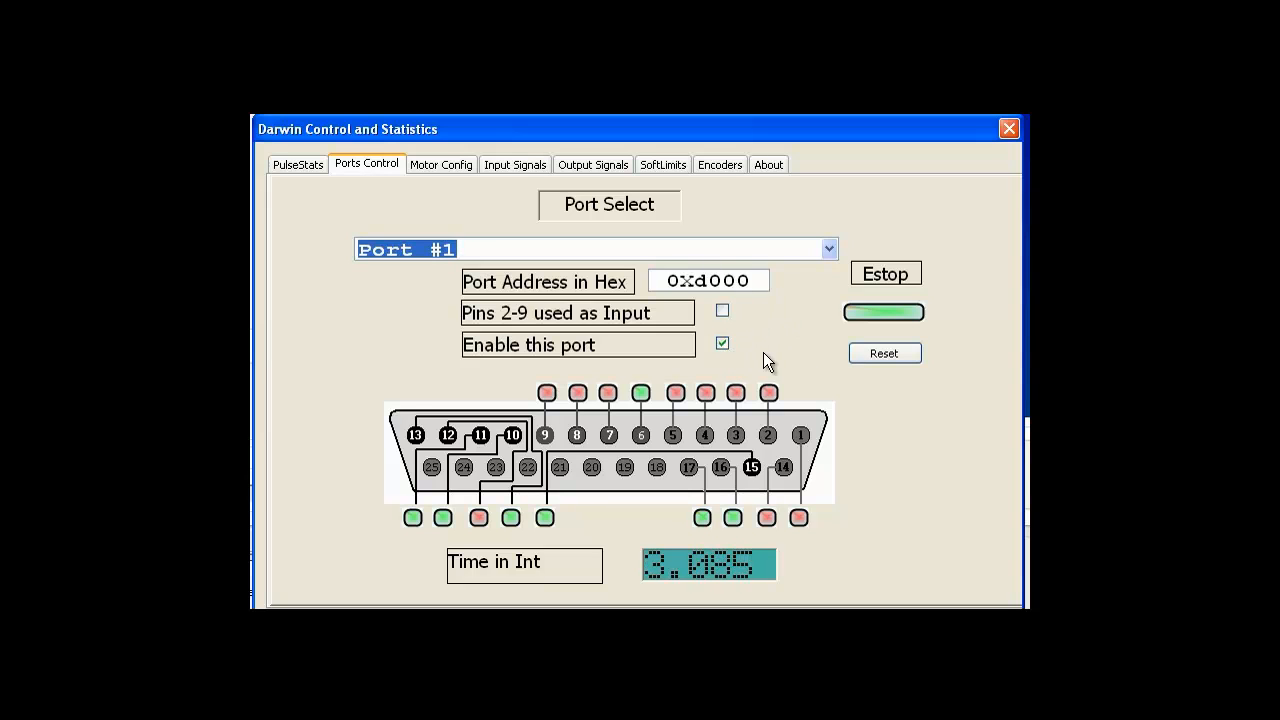
Disable Port #1 and enable it again, accepting the address 0Xd000.
left_click(722, 344)
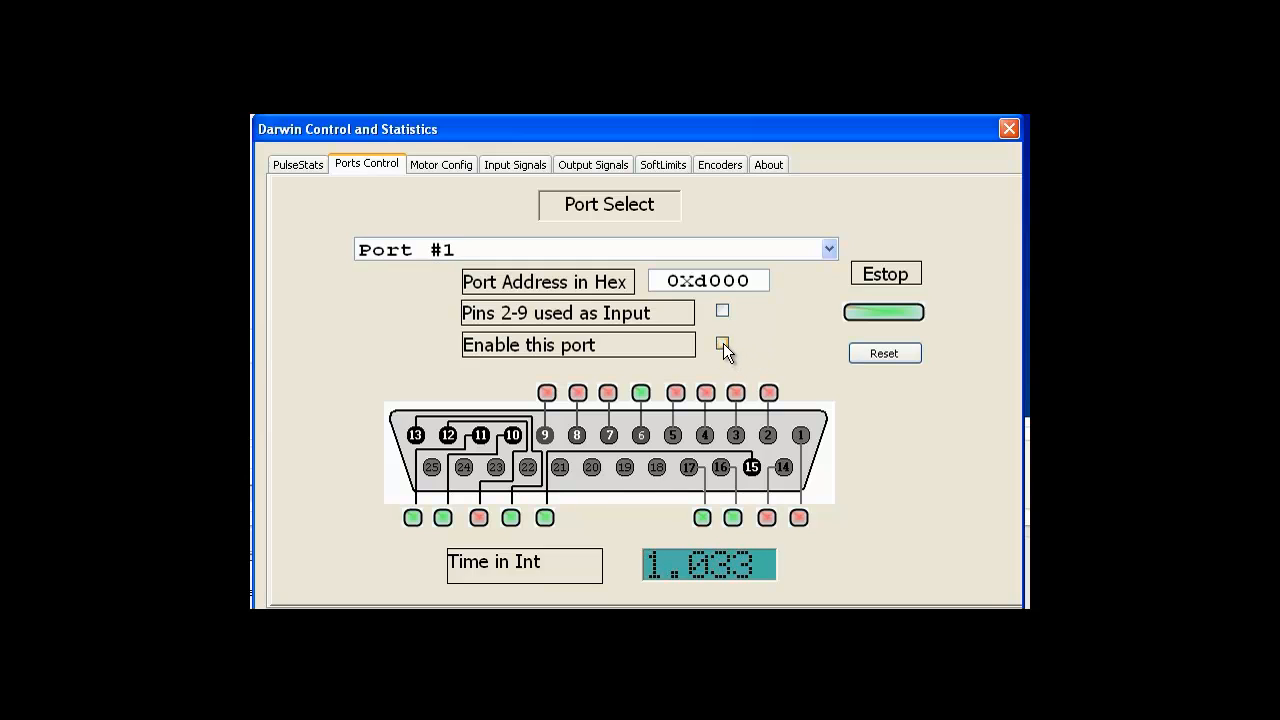
left_click(723, 343)
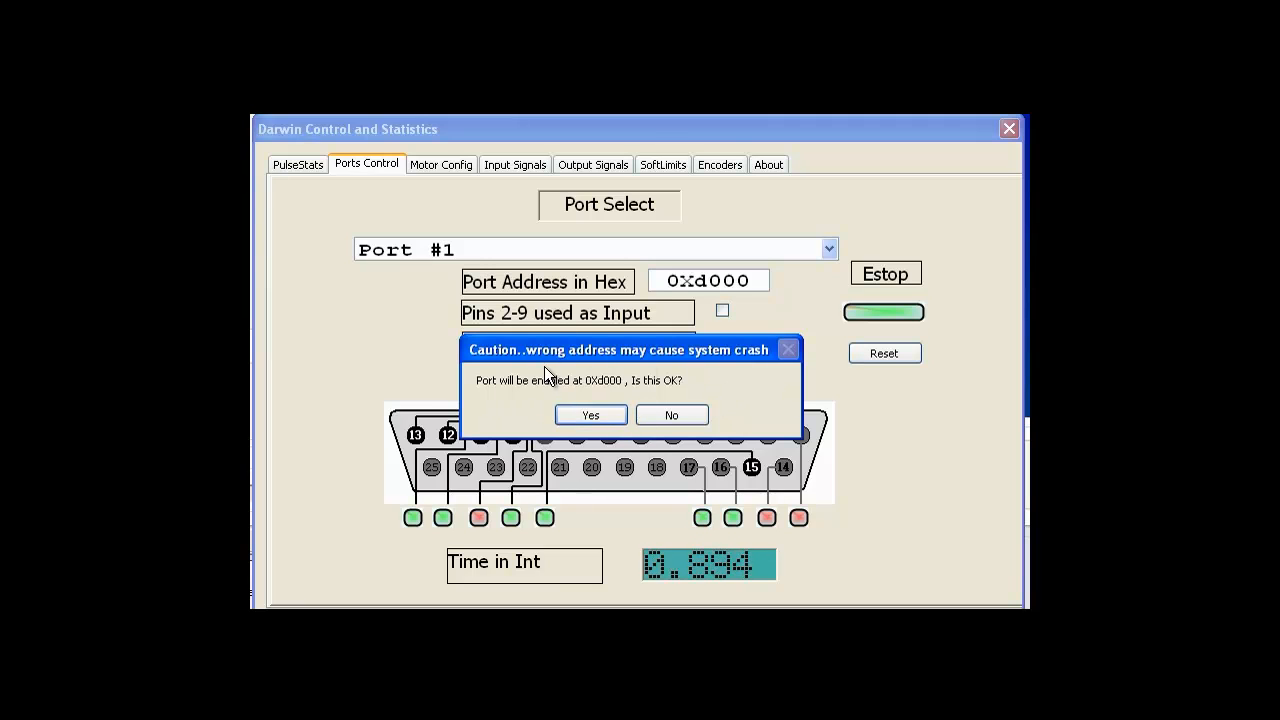
left_click(597, 417)
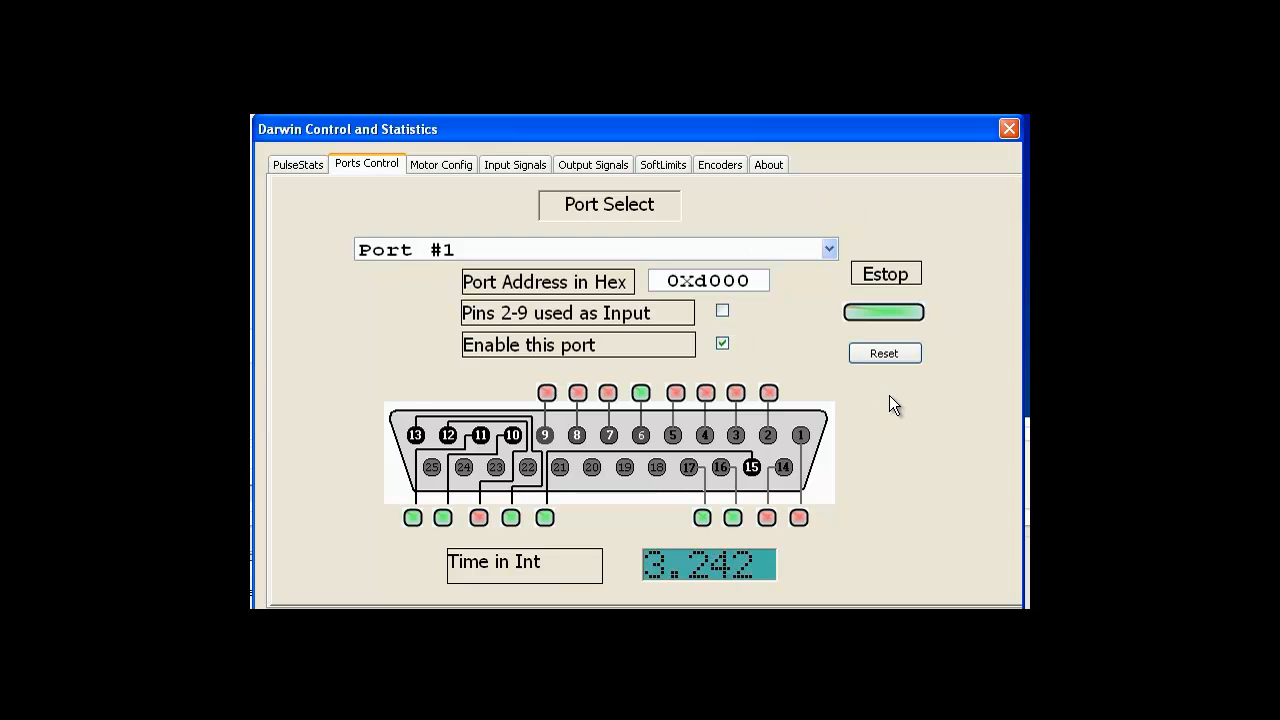
Trigger and clear the emergency stop several times with the reset control.
left_click(878, 357)
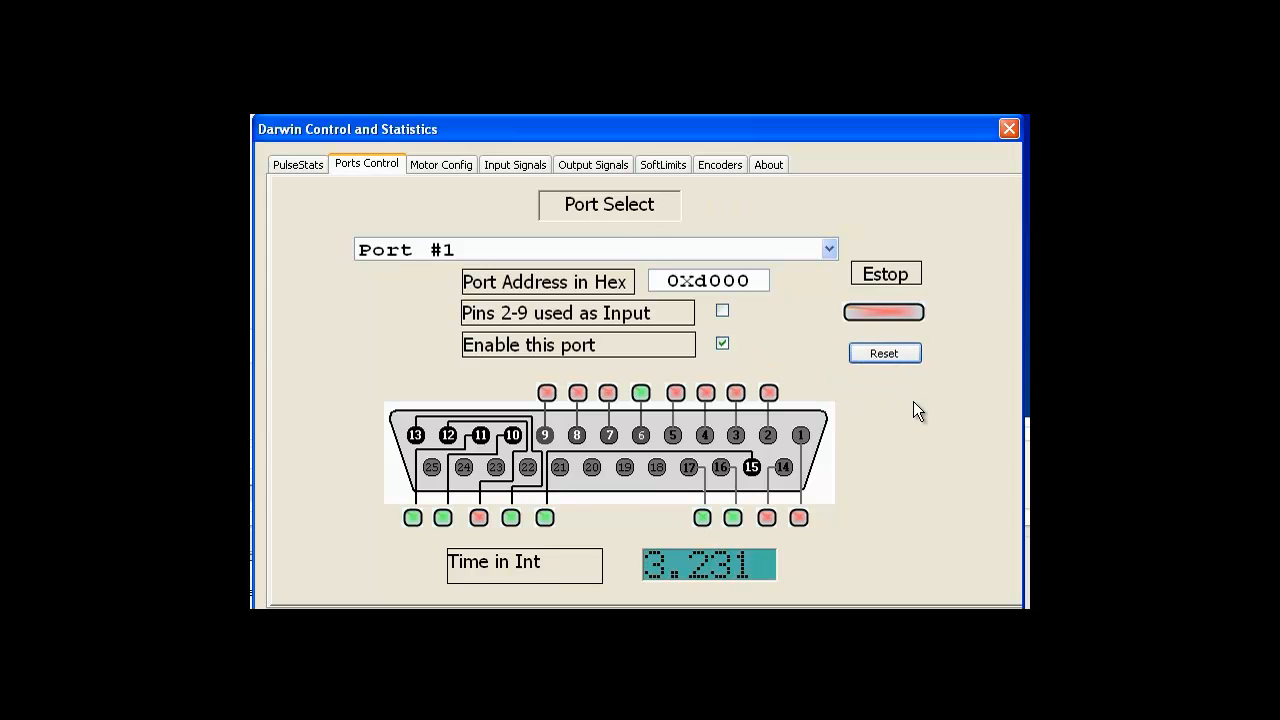
left_click(886, 352)
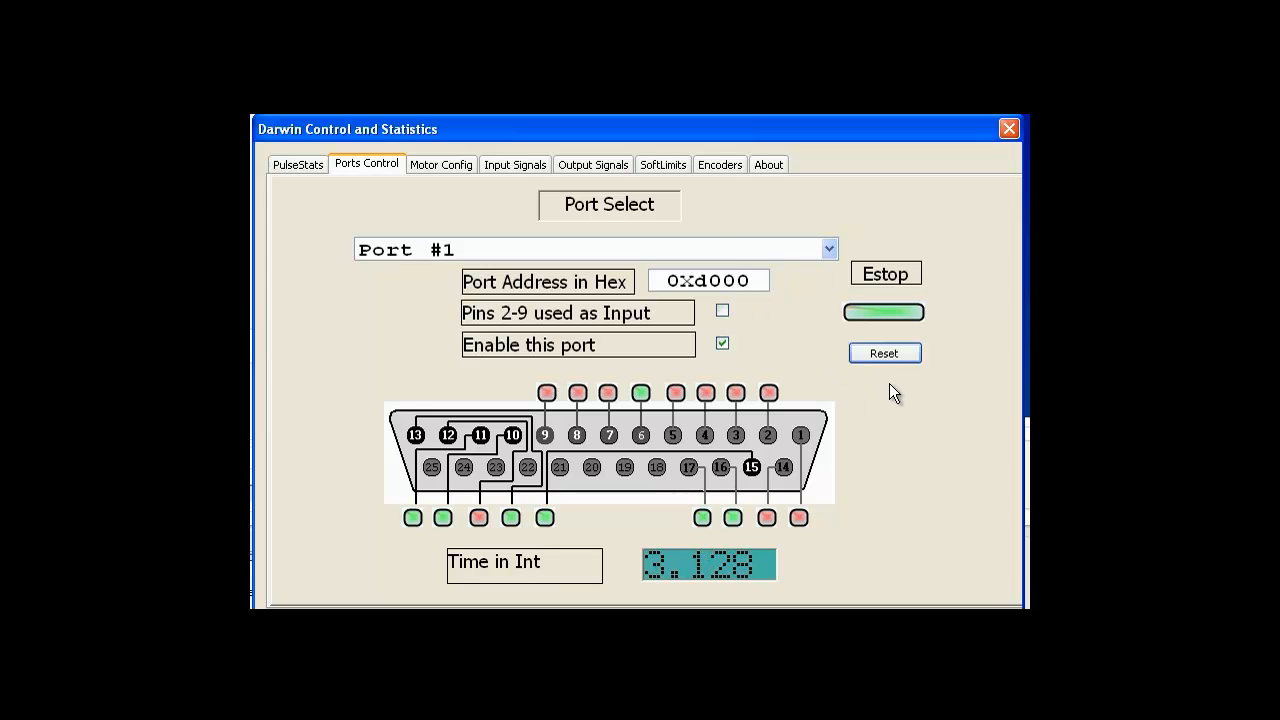
left_click(886, 352)
left_click(897, 356)
left_click(887, 356)
Review the list of ports with their status and the list of motors in the motor configuration.
left_click(829, 249)
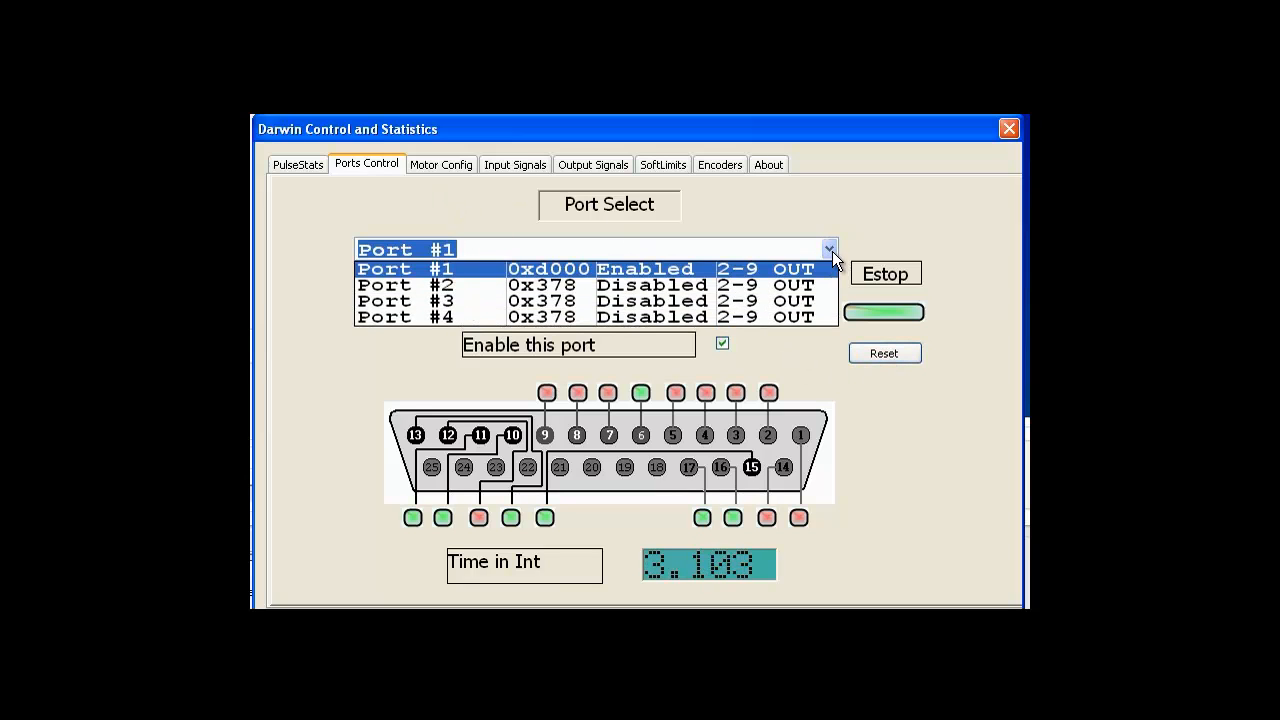
left_click(832, 251)
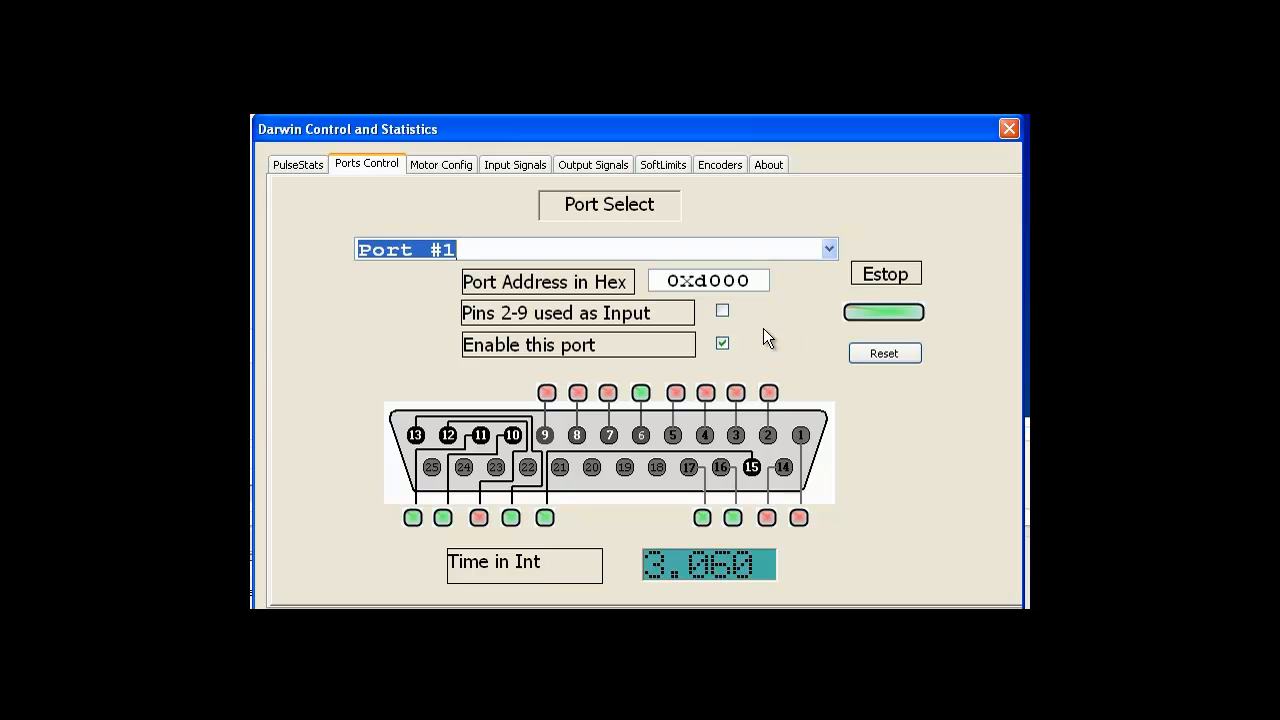
left_click(441, 162)
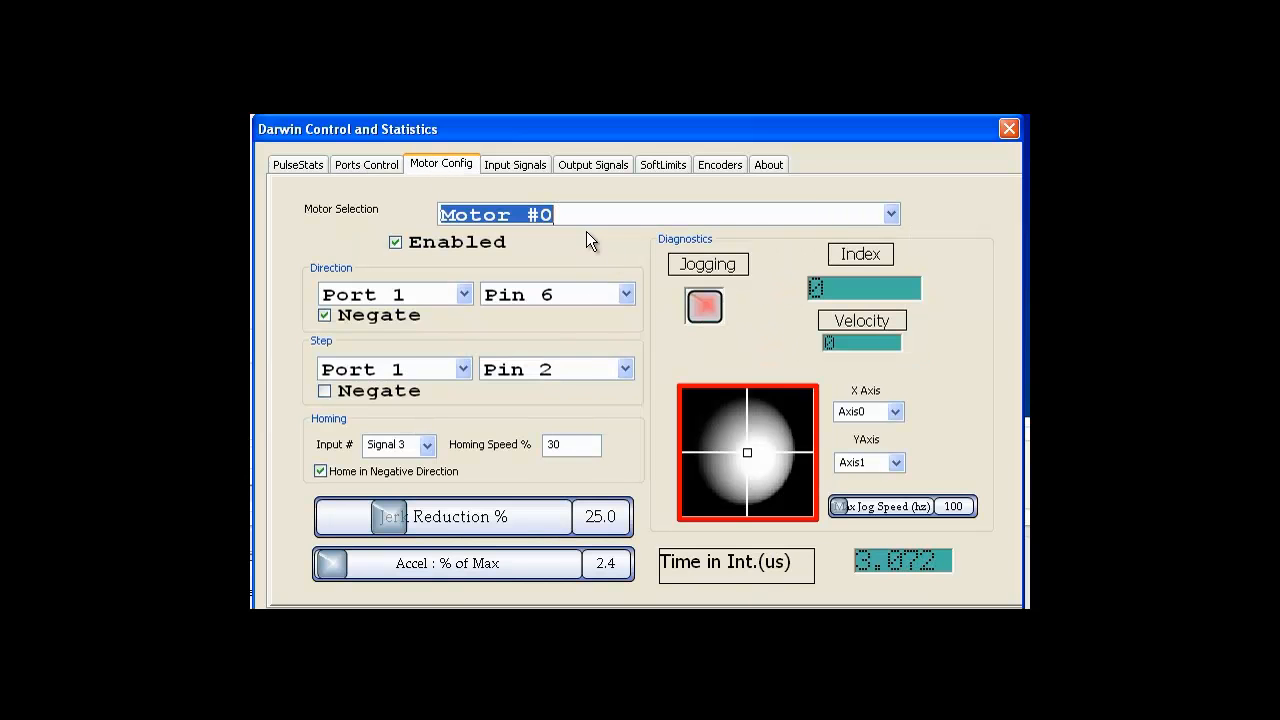
left_click(889, 216)
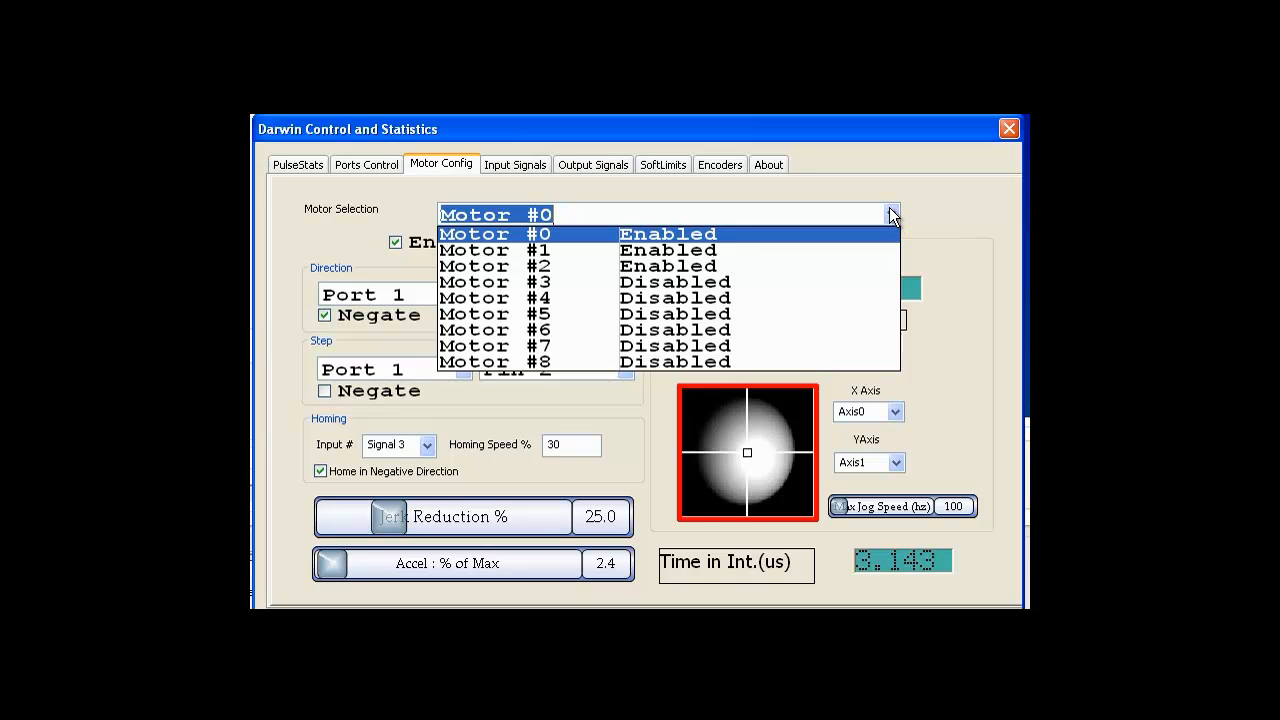
left_click(891, 214)
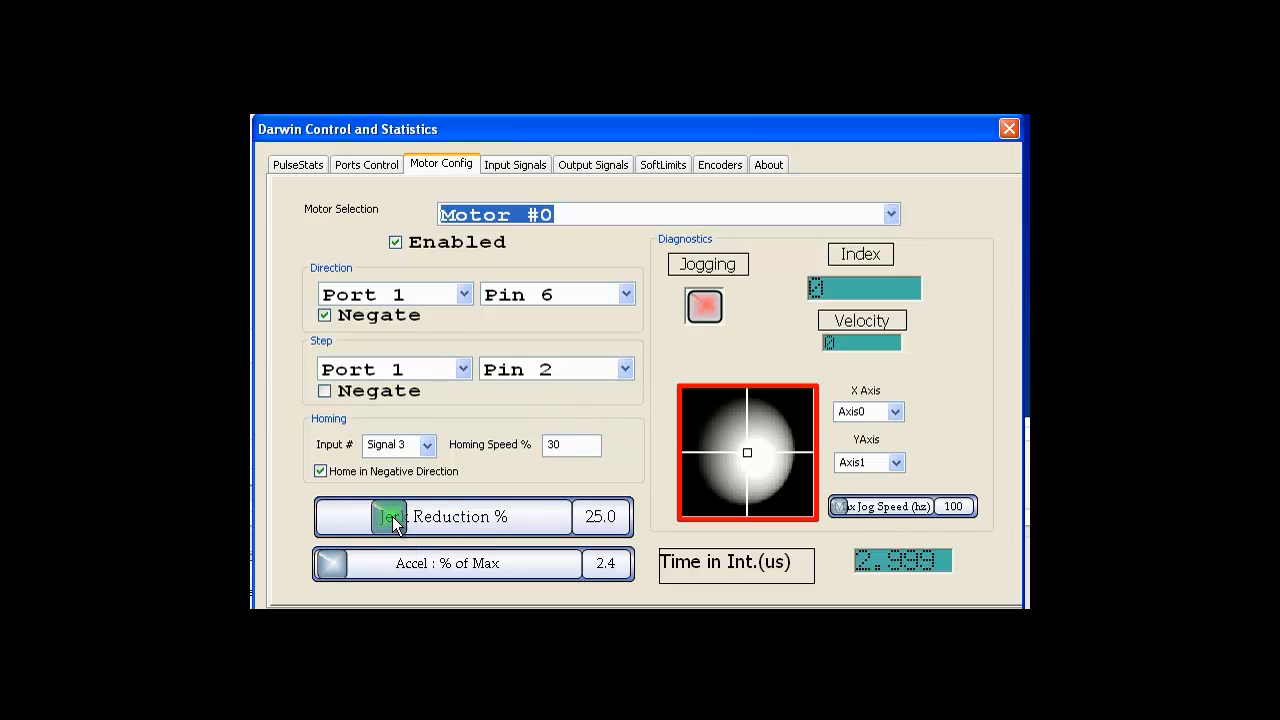
Set Motor #0's jerk reduction to 24.7 % and its acceleration to 22.0 % of maximum.
mouse_move(393, 517)
left_mouse_down()
mouse_move(452, 520)
mouse_move(389, 527)
left_mouse_up()
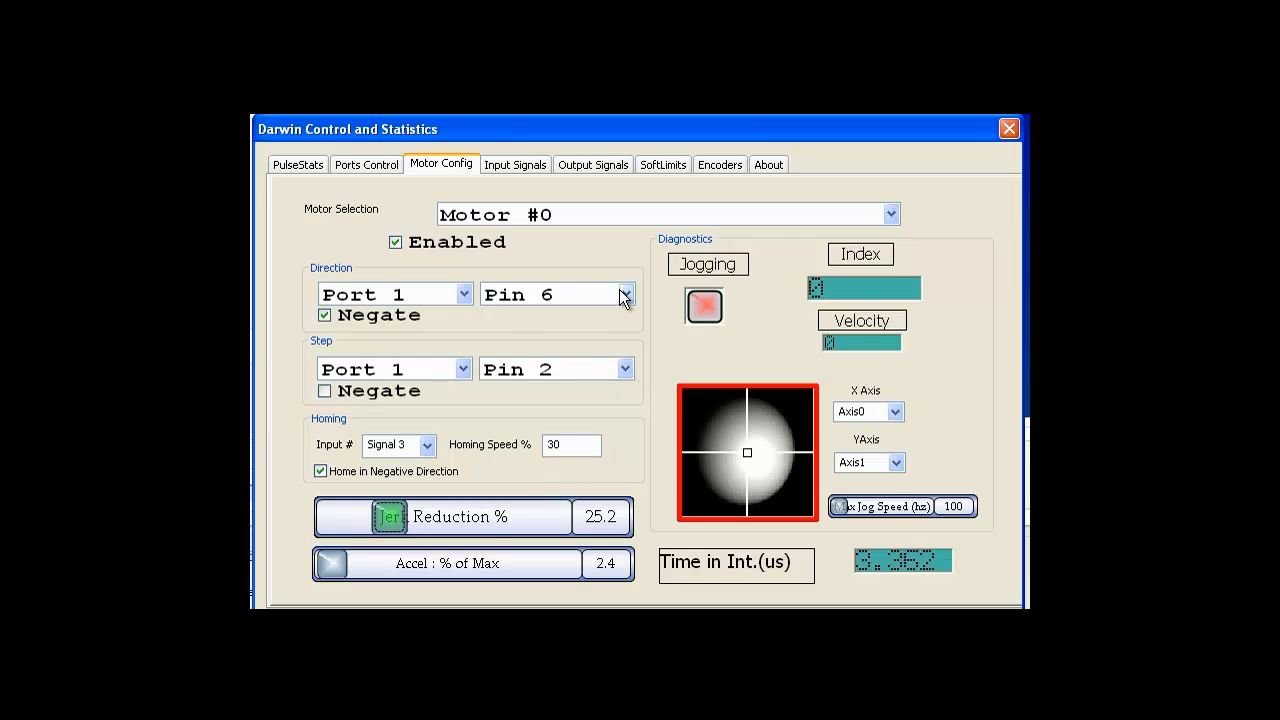
mouse_move(390, 516)
left_mouse_down()
mouse_move(429, 516)
mouse_move(389, 520)
left_mouse_up()
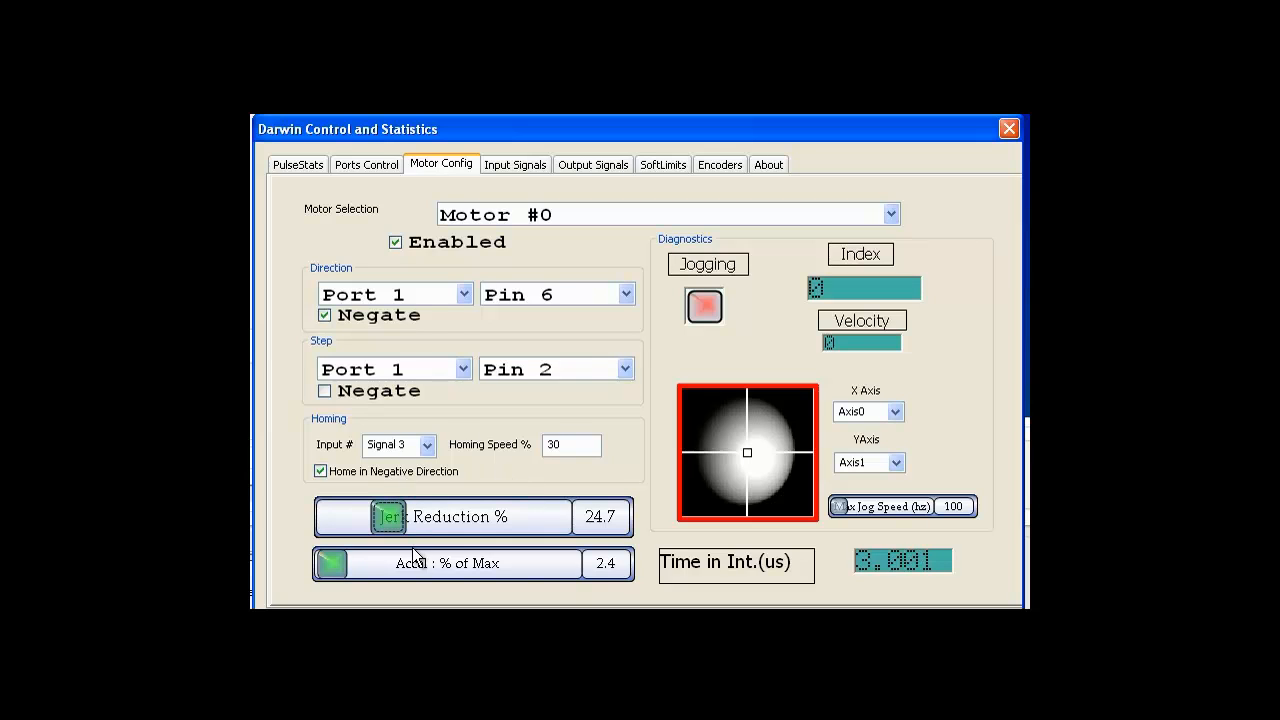
left_click_drag(337, 569, 366, 574)
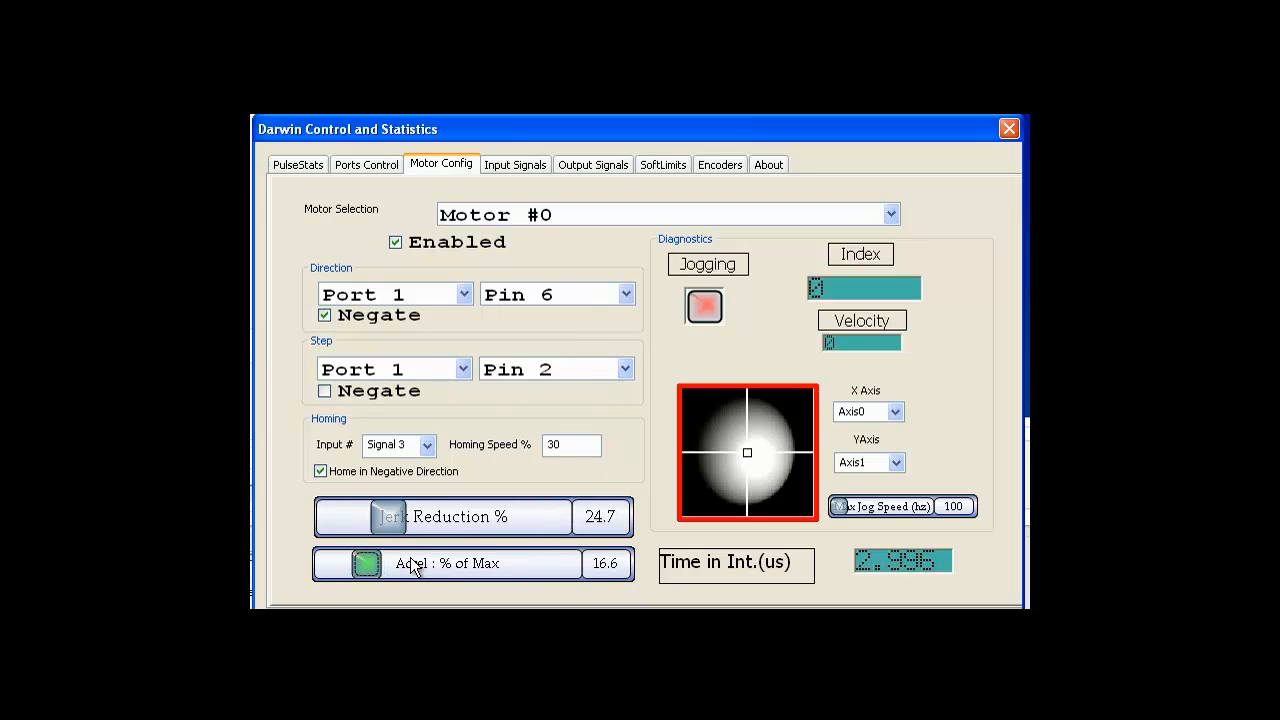
left_click_drag(370, 568, 376, 567)
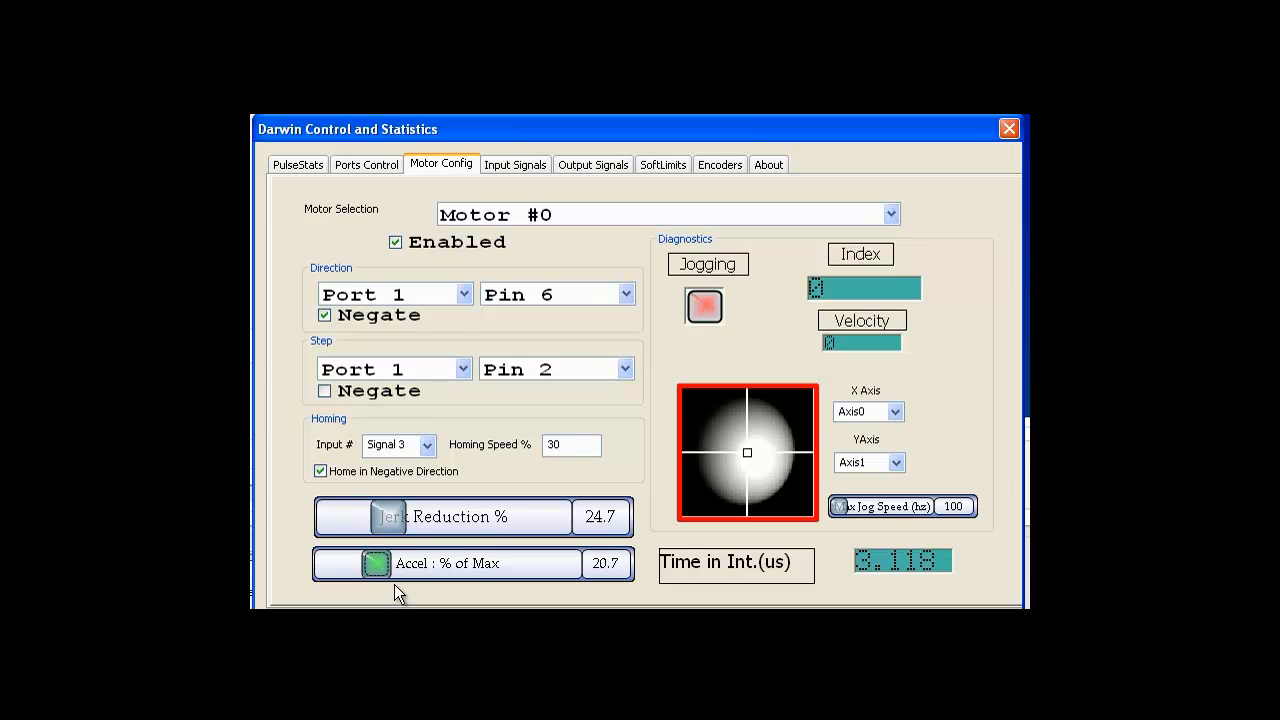
mouse_move(370, 572)
left_mouse_down()
mouse_move(394, 564)
mouse_move(379, 568)
left_mouse_up()
Set the maximum jog speed to 9095 Hz and jog Axis0 and Axis1 through all four quadrants.
mouse_move(838, 509)
left_mouse_down()
mouse_move(920, 507)
mouse_move(831, 508)
mouse_move(858, 509)
left_mouse_up()
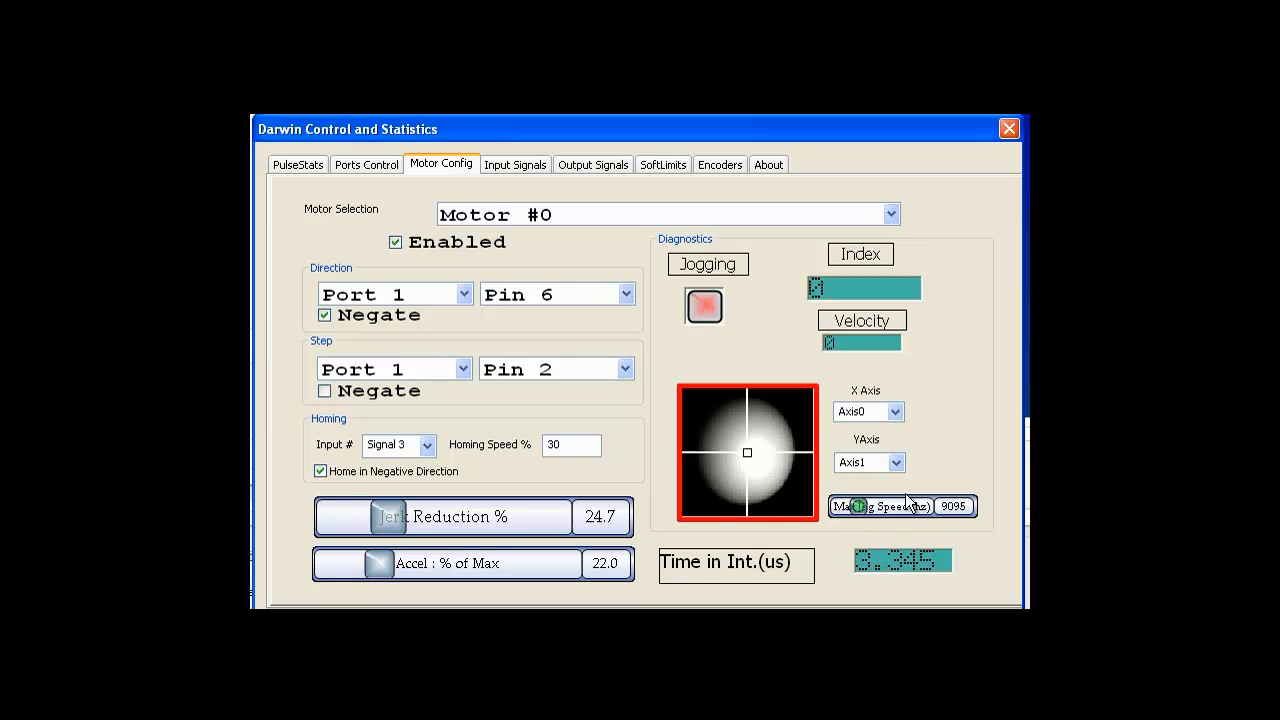
left_click_drag(777, 430, 775, 417)
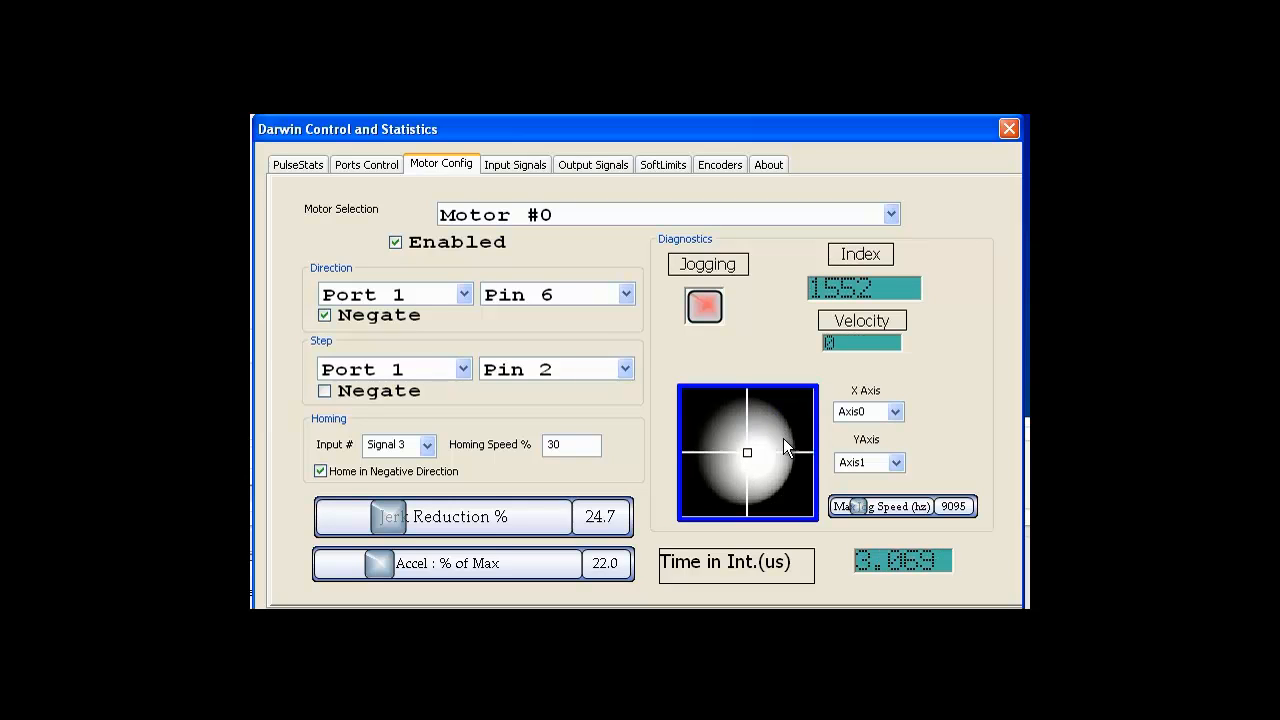
left_click(784, 421)
left_click(719, 413)
left_click(717, 490)
left_click(788, 490)
left_click(780, 425)
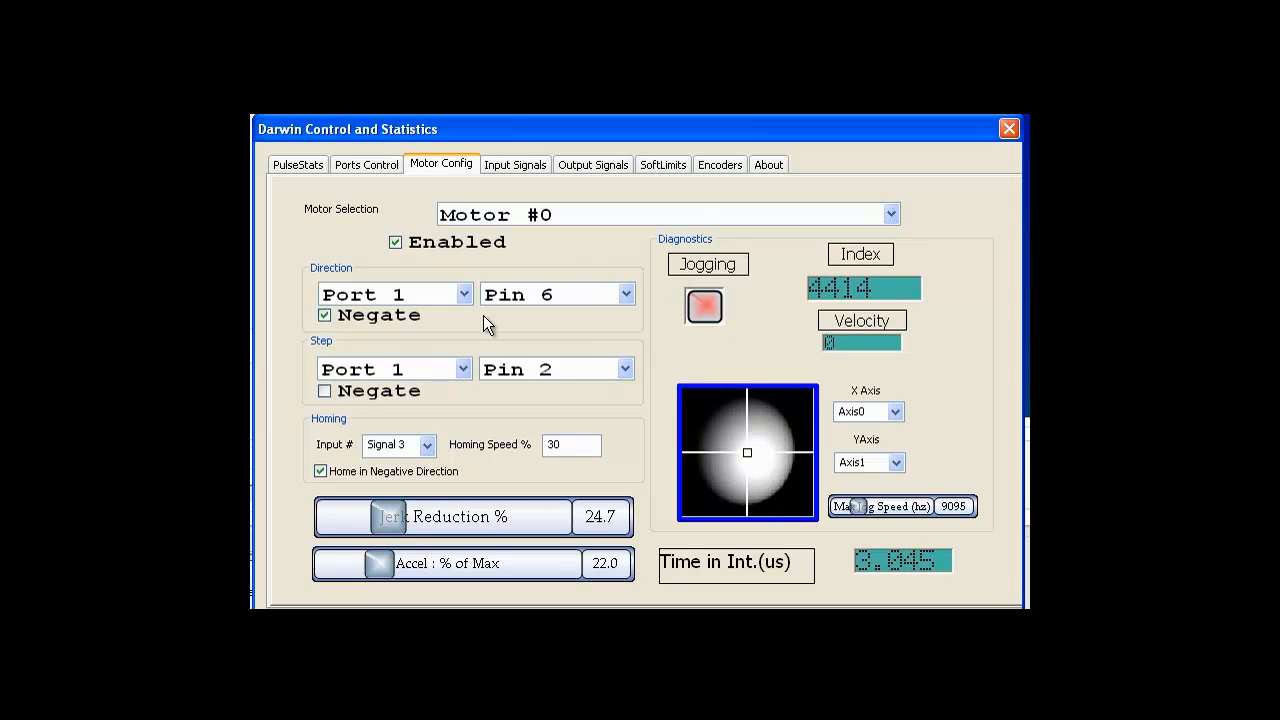
Jog Axis0 and Axis1 back and forth diagonally at different speeds to test the motor response.
left_click(776, 437)
left_click(713, 415)
left_click(730, 480)
left_click(772, 438)
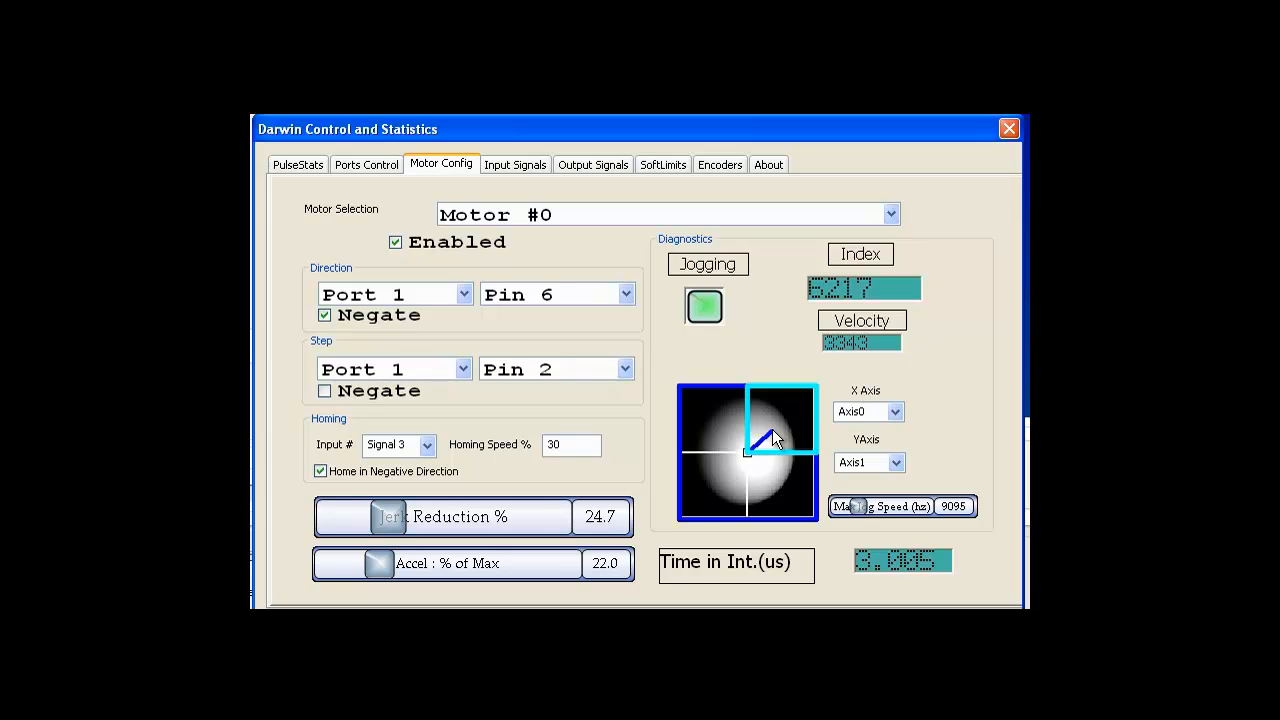
left_click(784, 428)
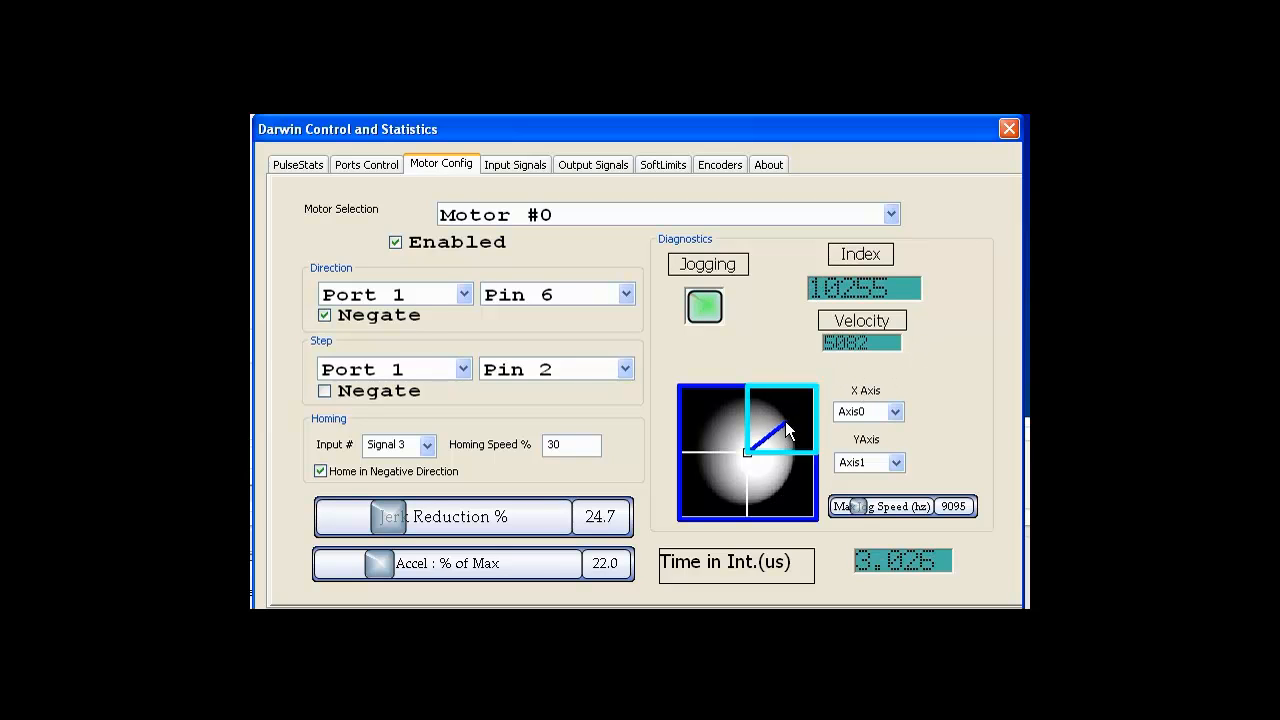
left_click(716, 487)
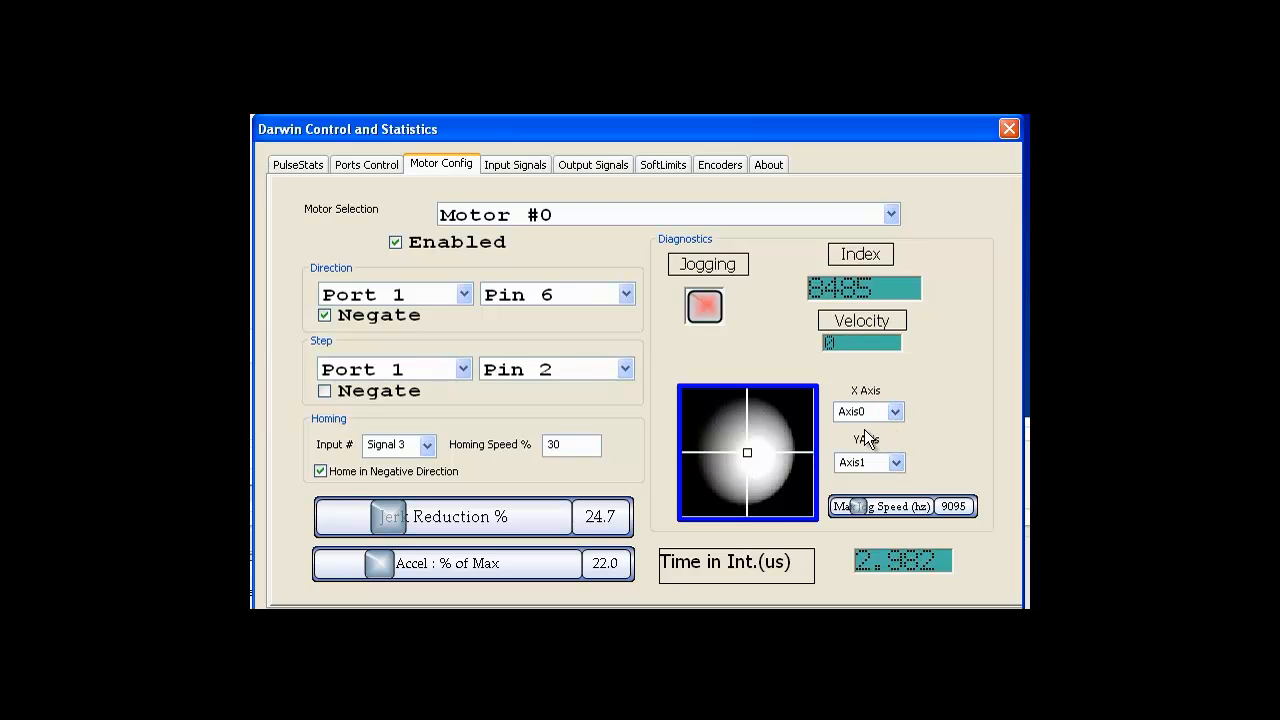
left_click(776, 421)
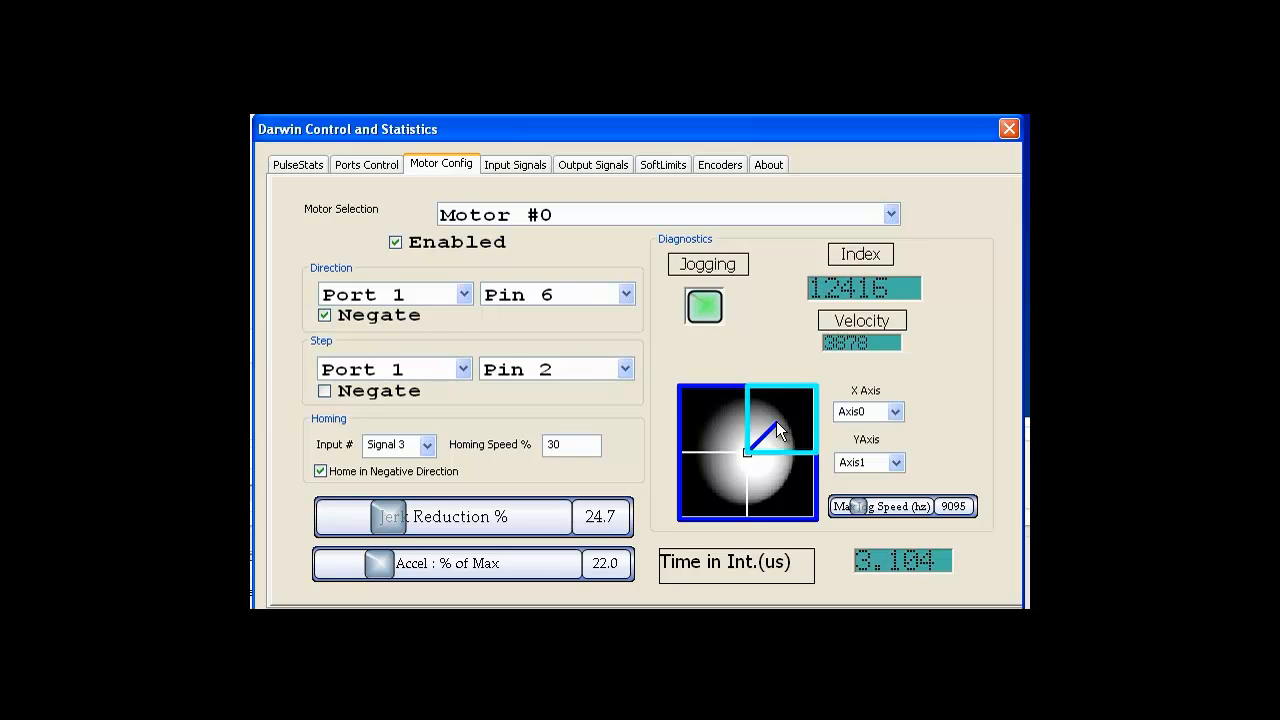
left_click(712, 484)
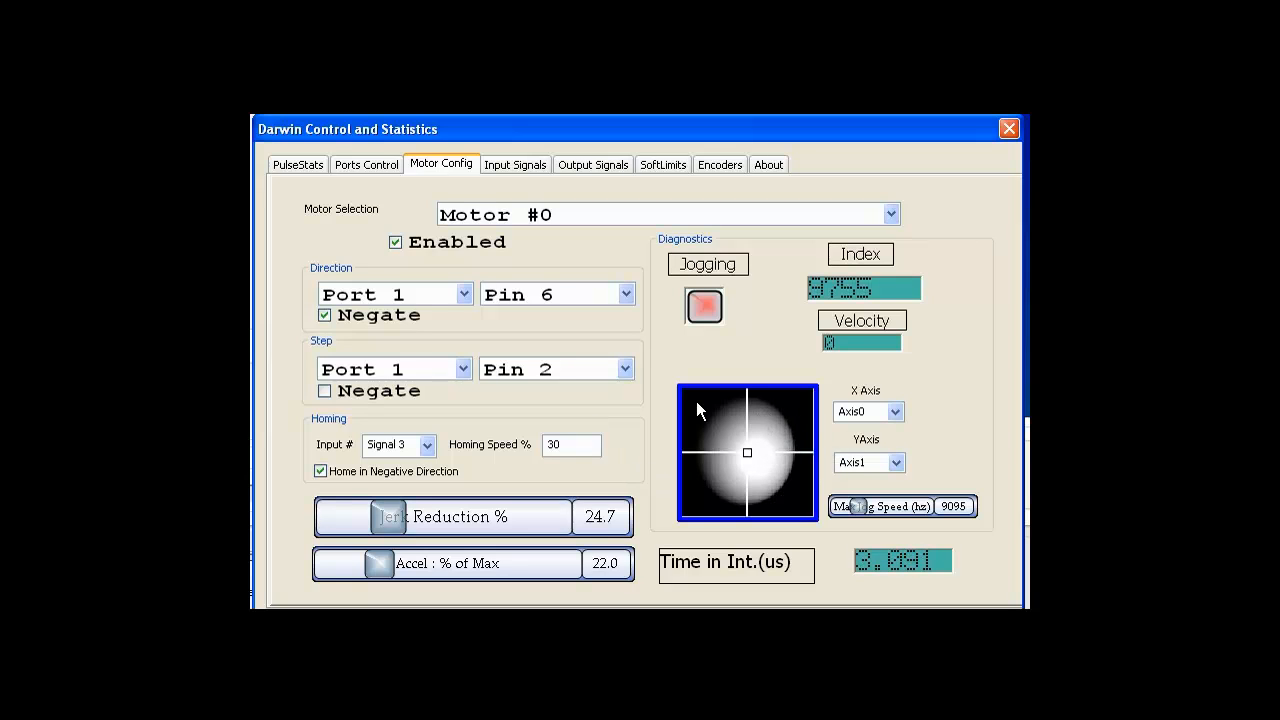
Open the input signal list and bring up the settings of Signal #3, Home Y.
left_click(510, 162)
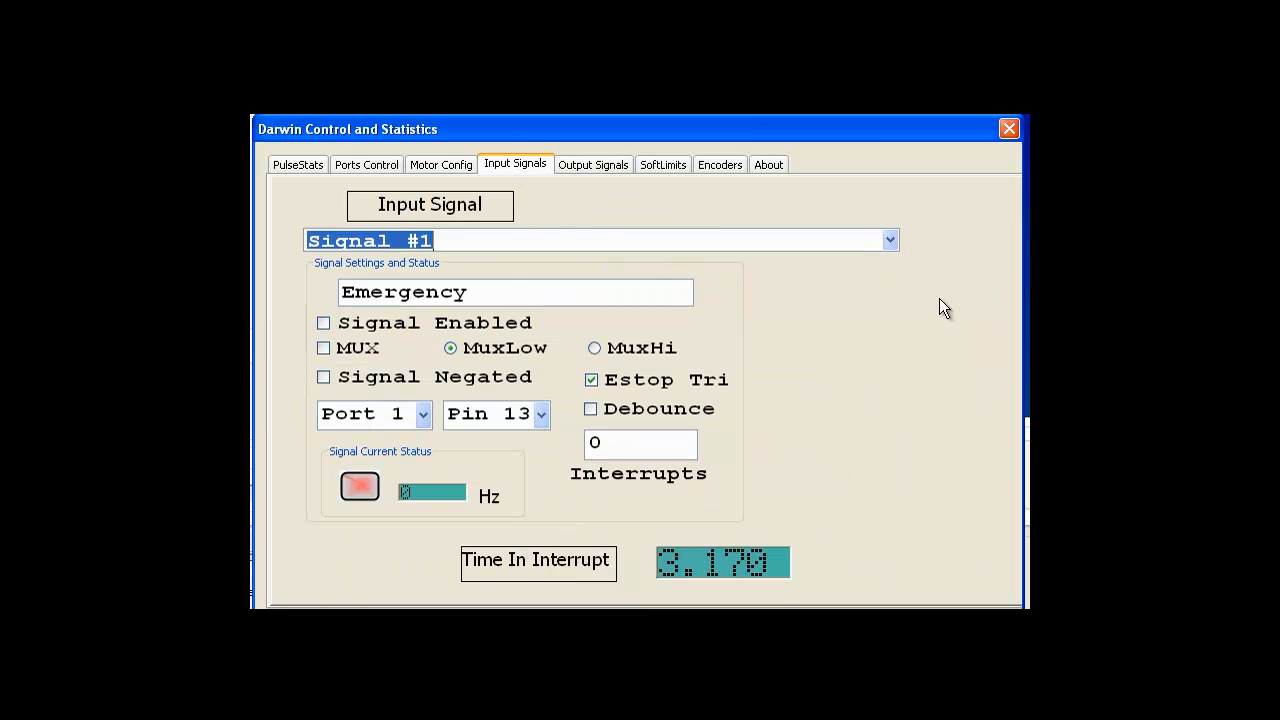
left_click(890, 241)
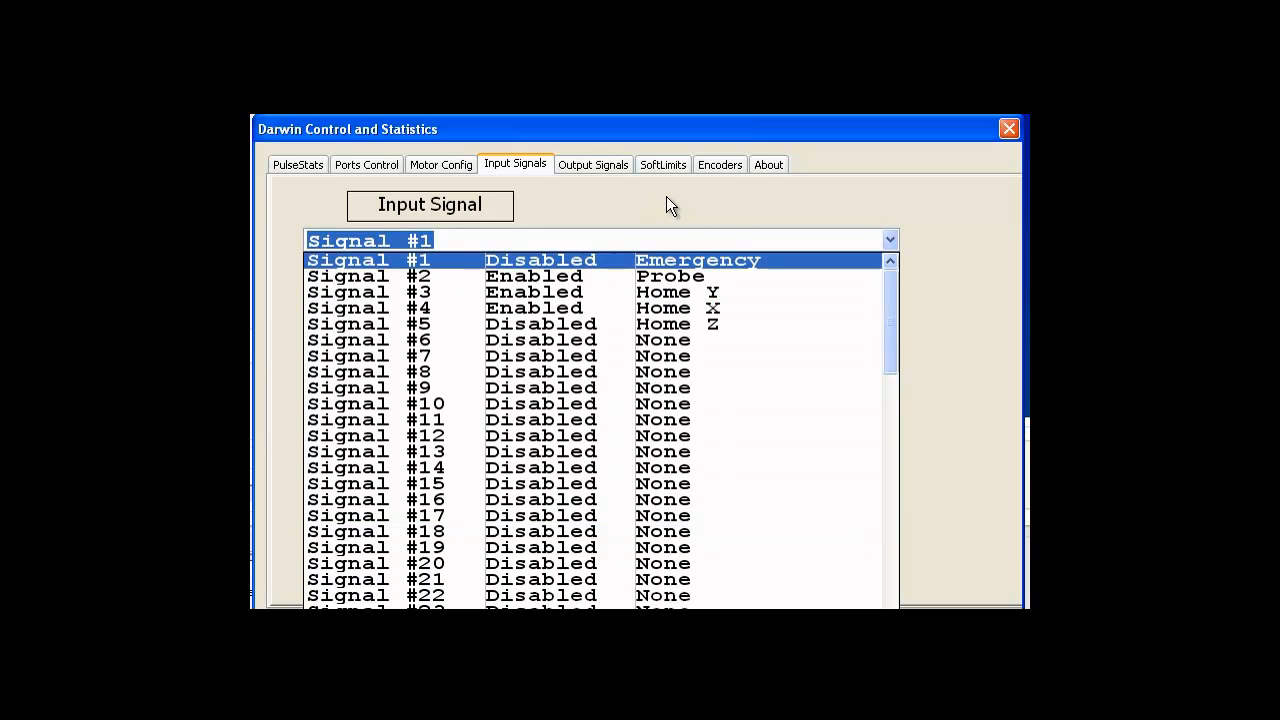
left_click(763, 292)
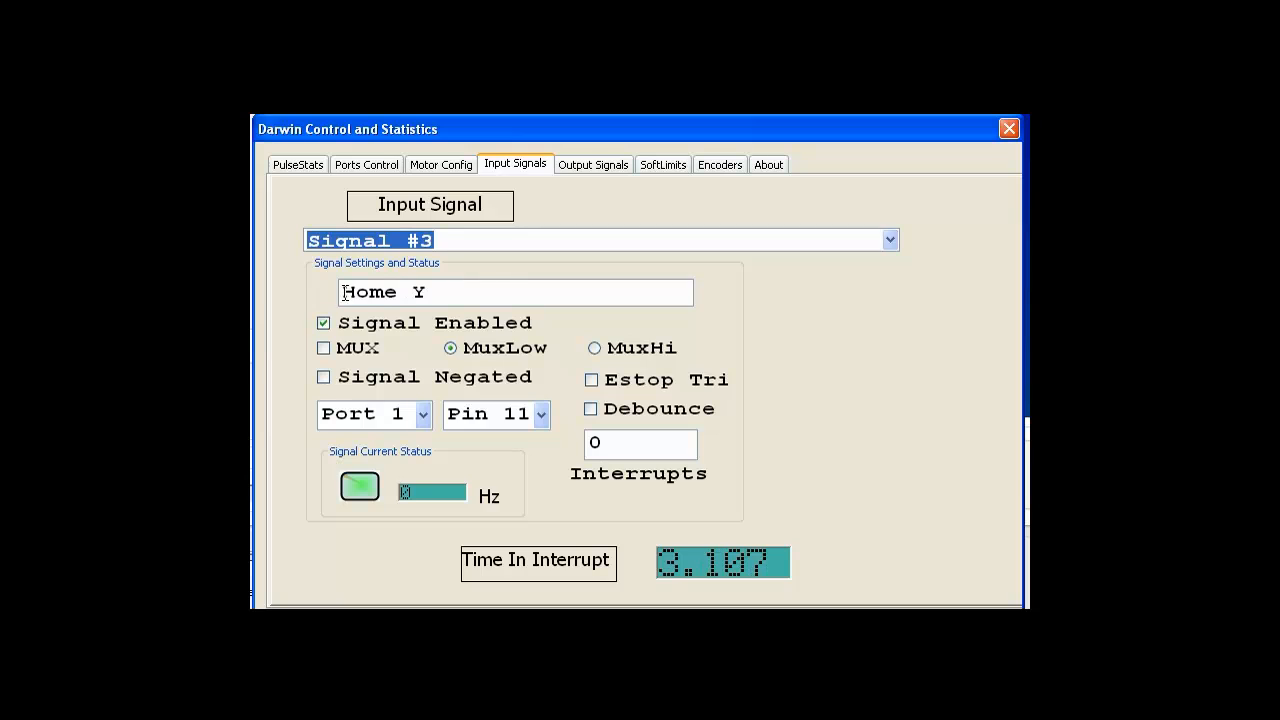
Try the name "Home Y axis" and the Estop Tri option on Signal #3, and revert both.
left_click(477, 291)
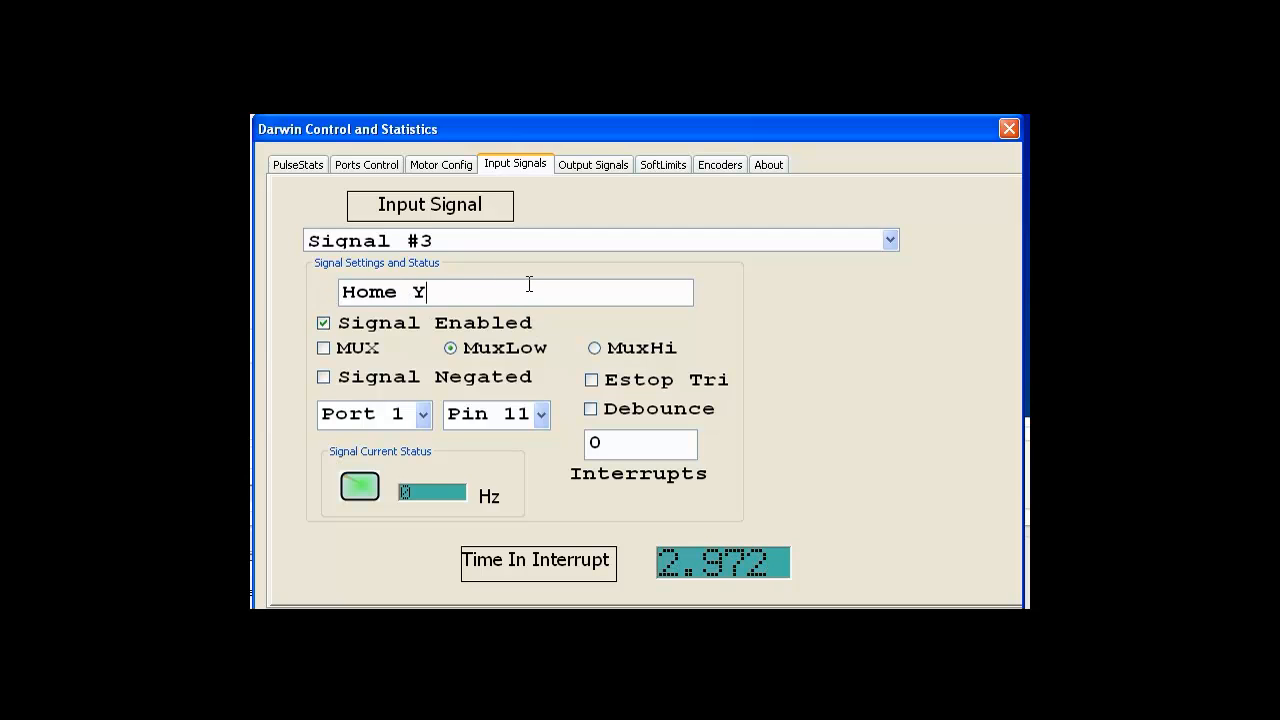
type("axis")
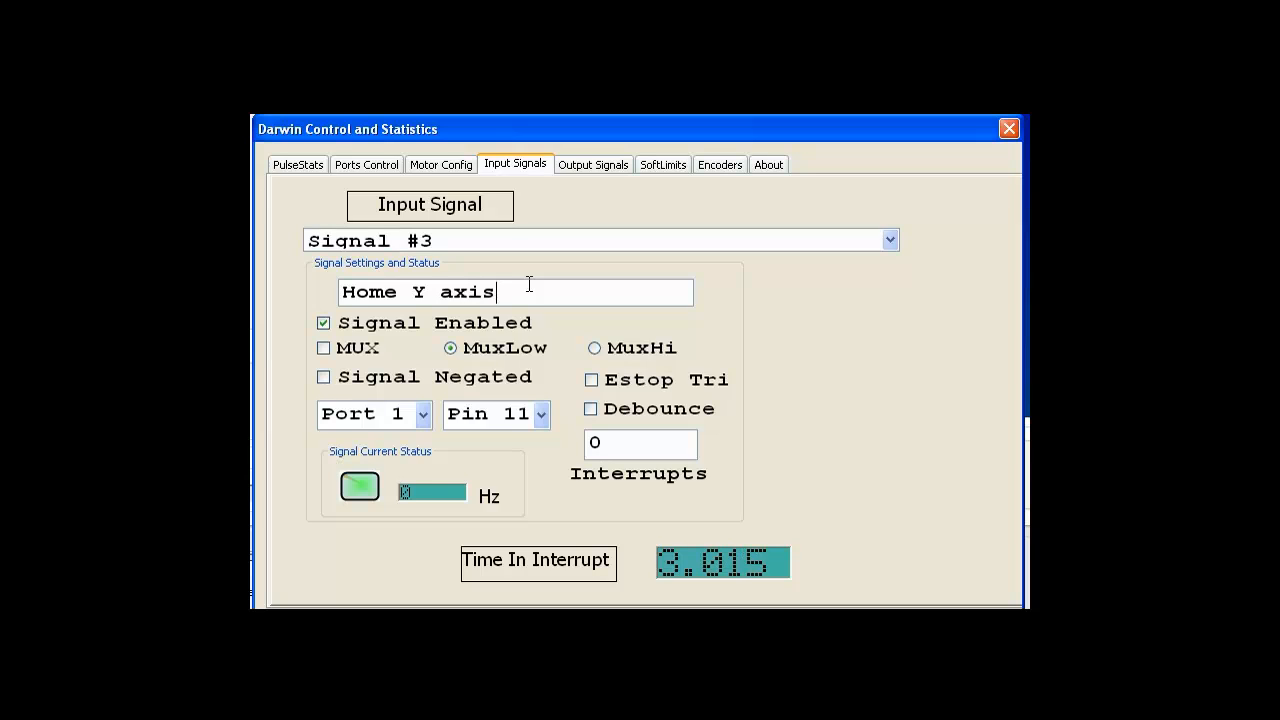
key("BackSpace")
key("BackSpace")
key("BackSpace")
key("BackSpace")
key("BackSpace")
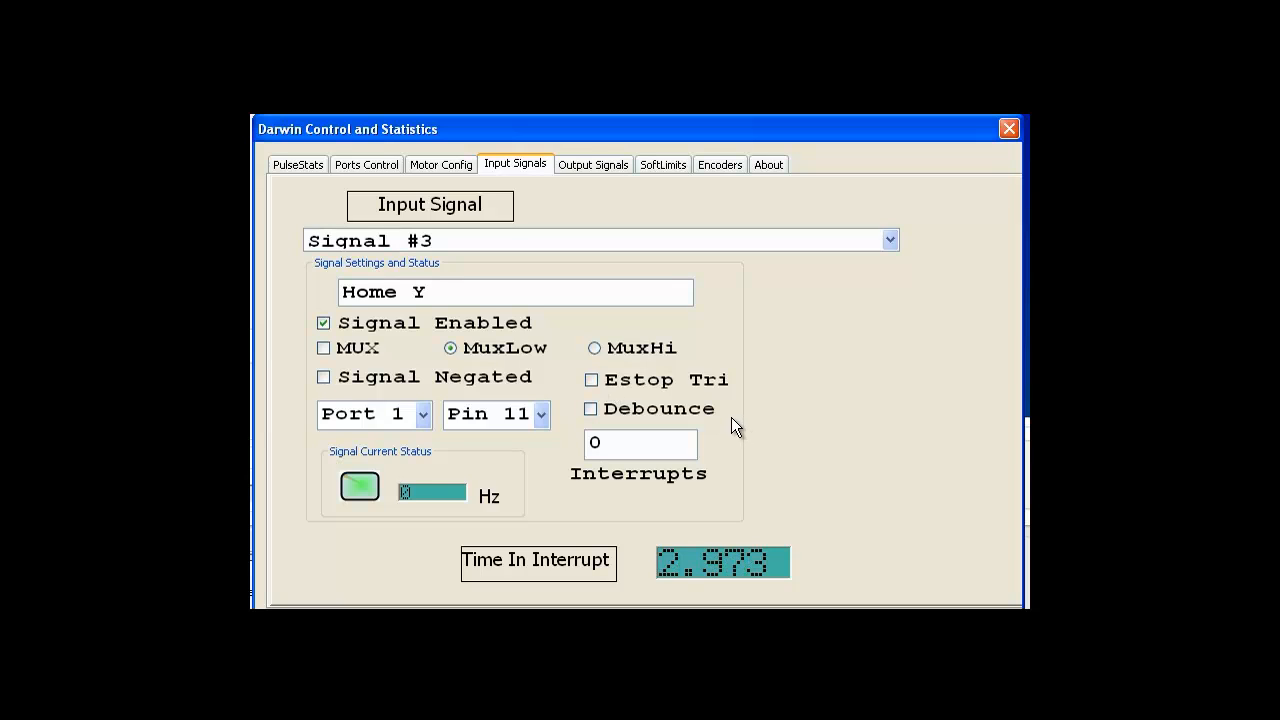
left_click(594, 382)
left_click(591, 380)
Look through the input signal list to examine which signals are enabled and how they are named.
left_click(889, 241)
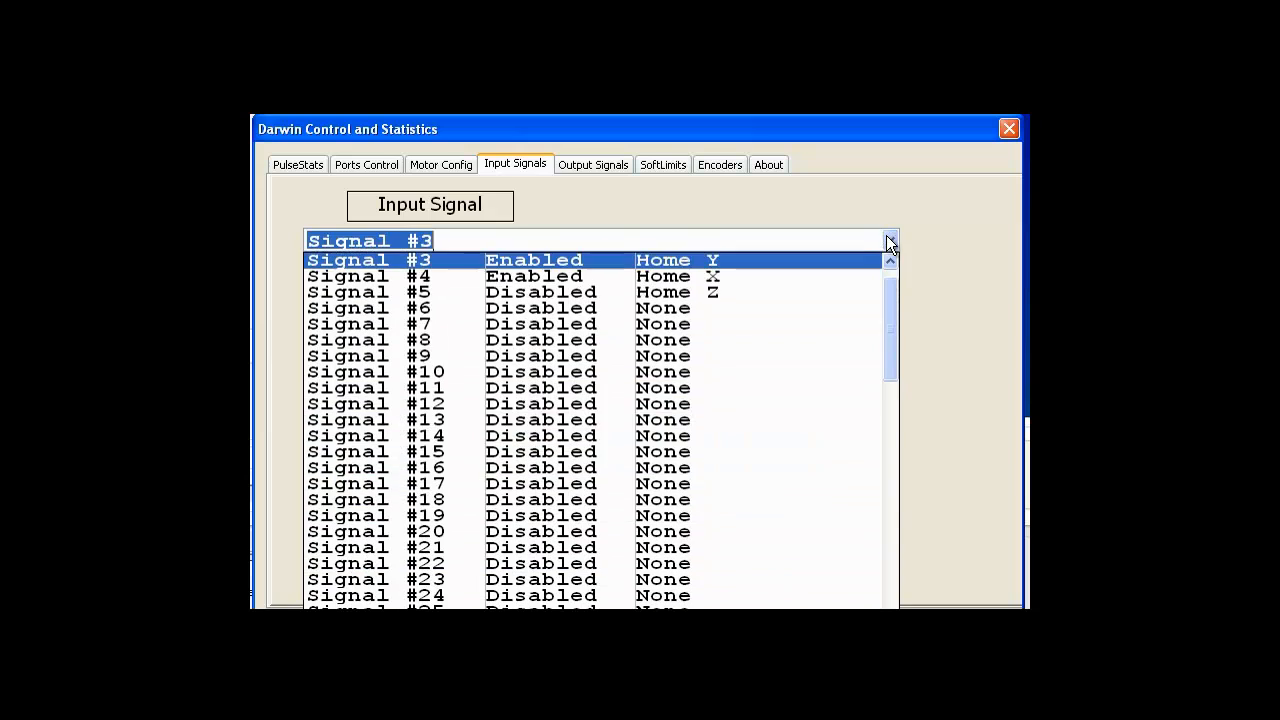
left_click_drag(885, 308, 906, 286)
left_click(953, 247)
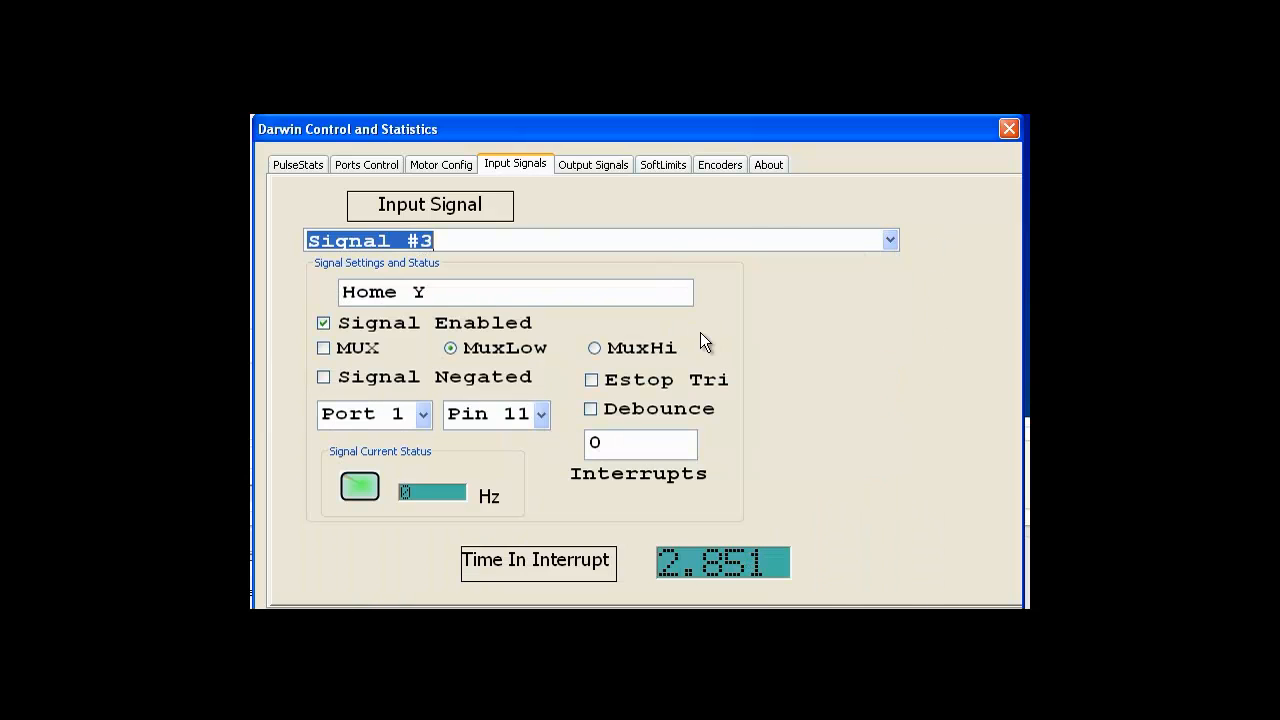
left_click(889, 240)
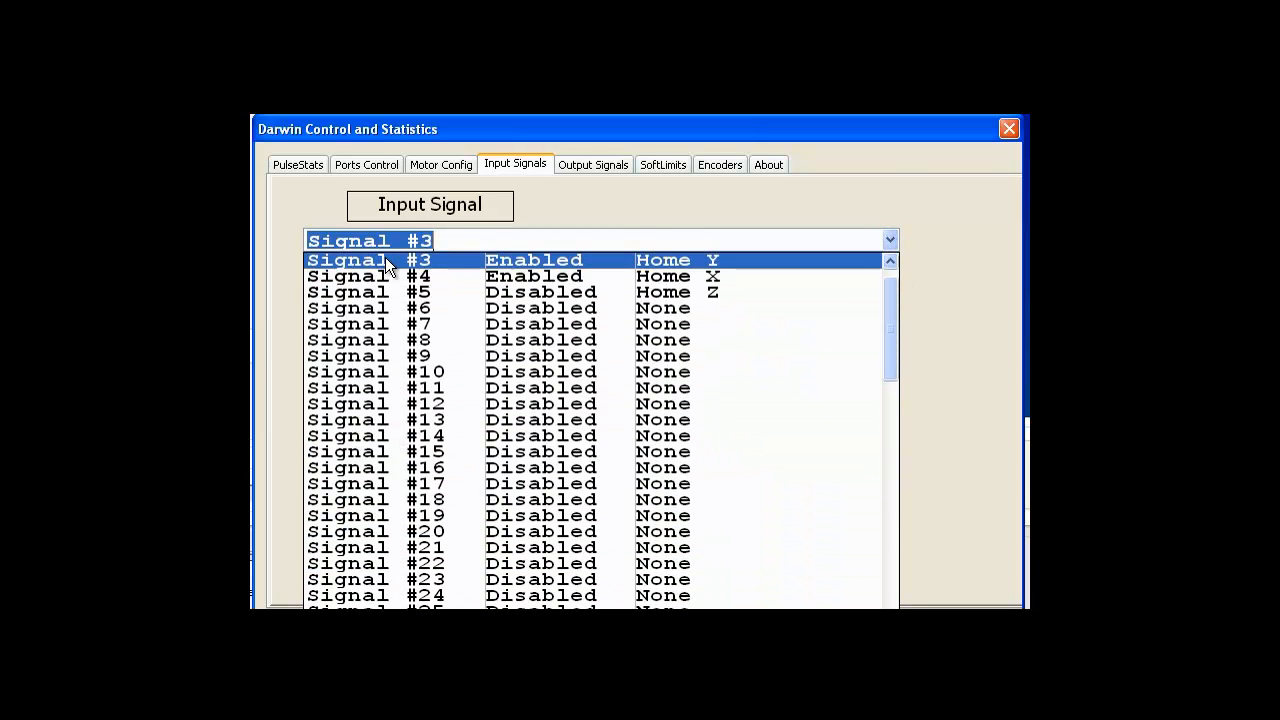
left_click(897, 202)
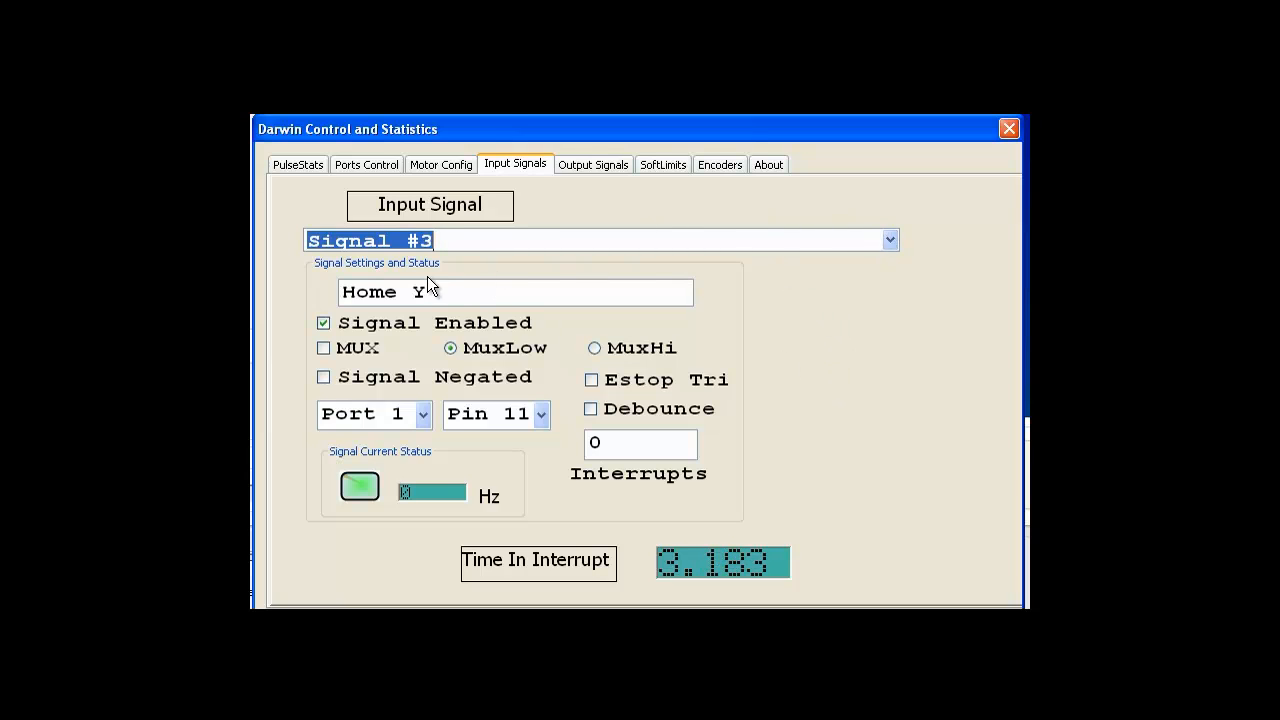
left_click(890, 240)
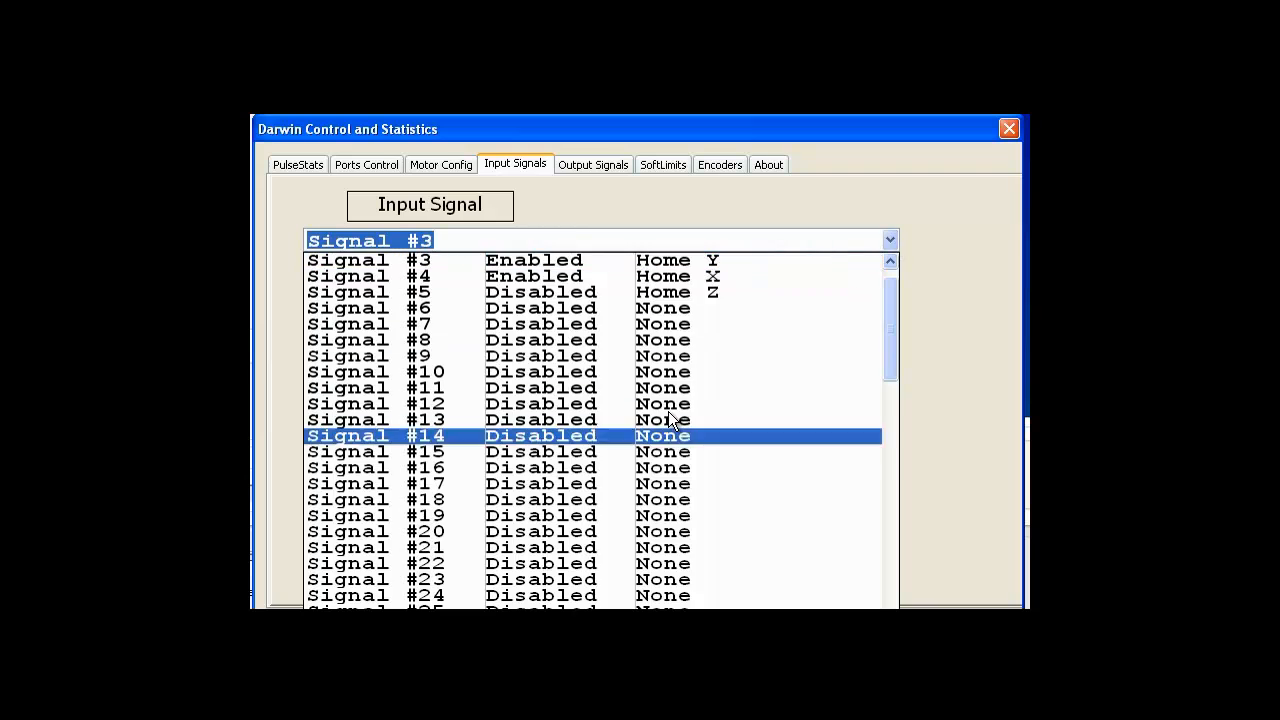
left_click(980, 292)
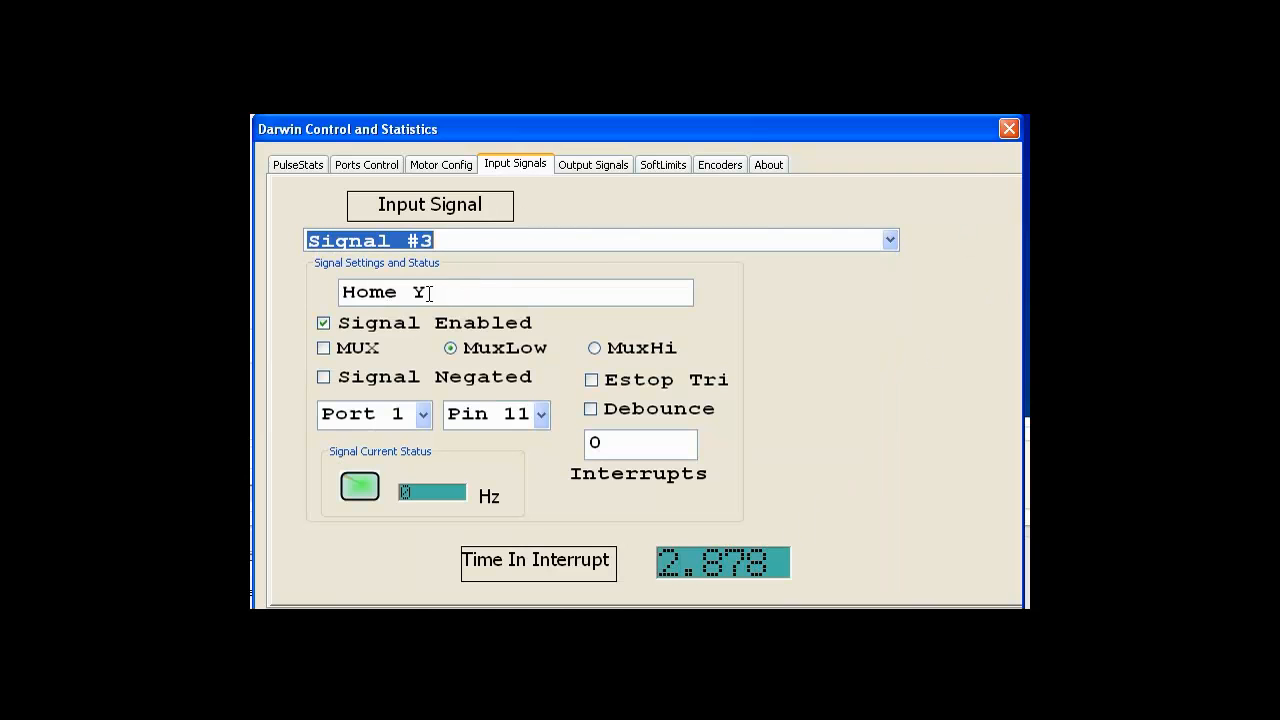
left_click(890, 240)
left_click_drag(893, 312, 887, 243)
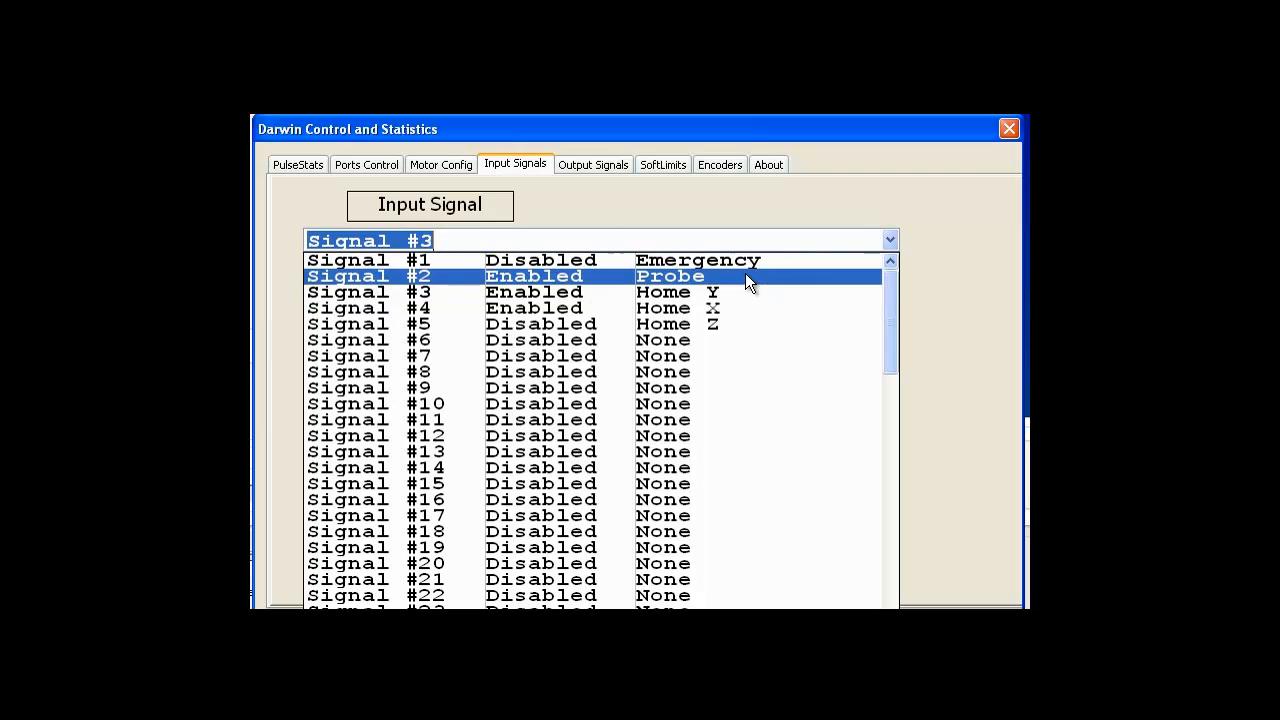
left_click_drag(886, 316, 871, 266)
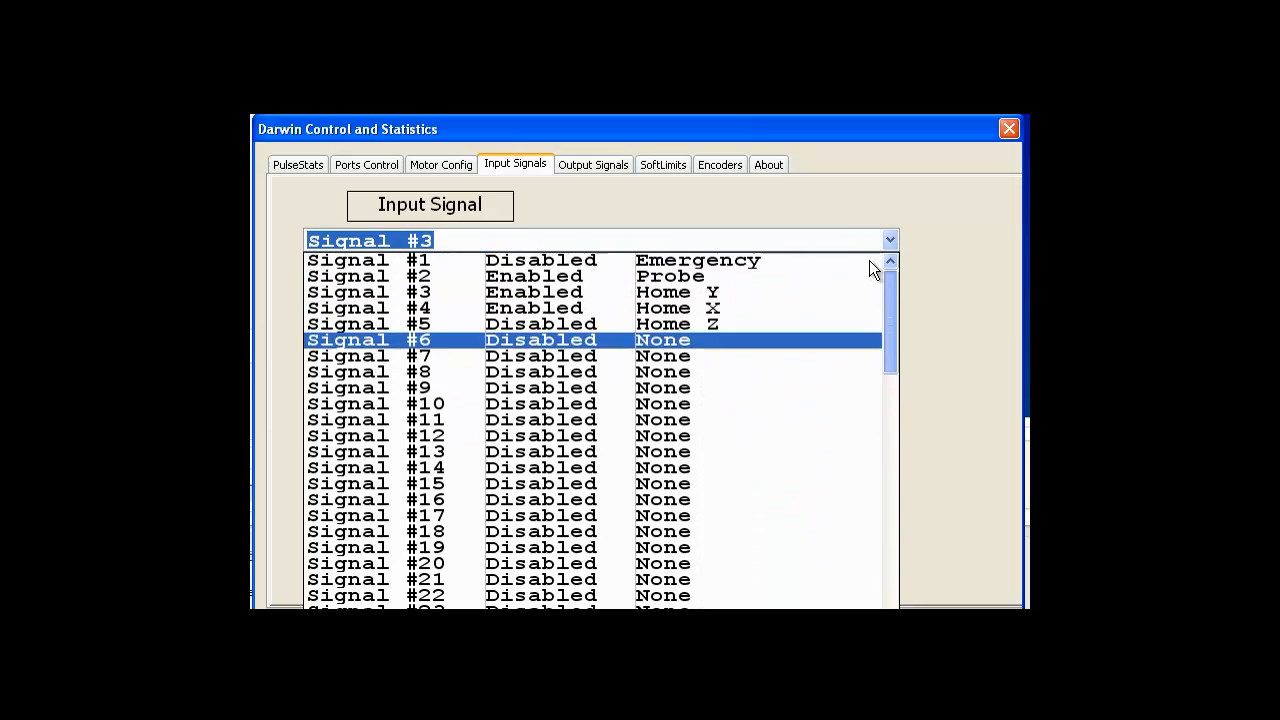
left_click(941, 197)
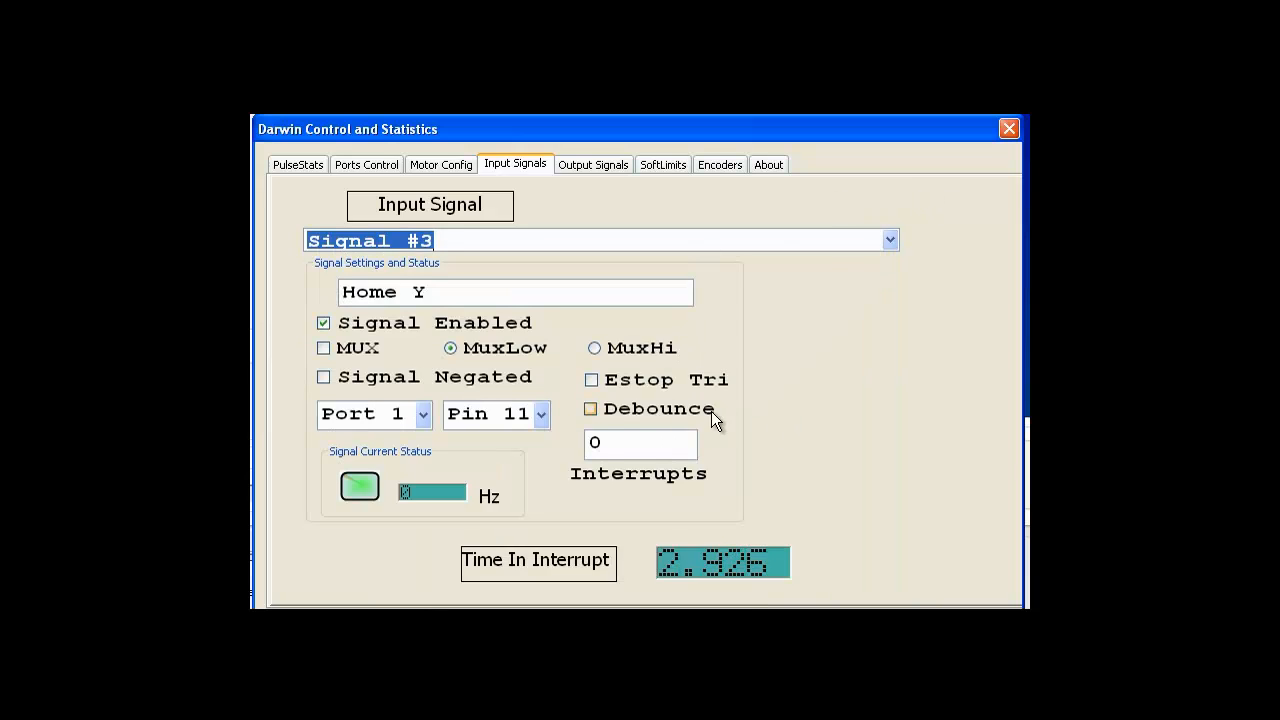
Try out the Debounce option on input Signal #3 and switch it back off.
left_click(590, 410)
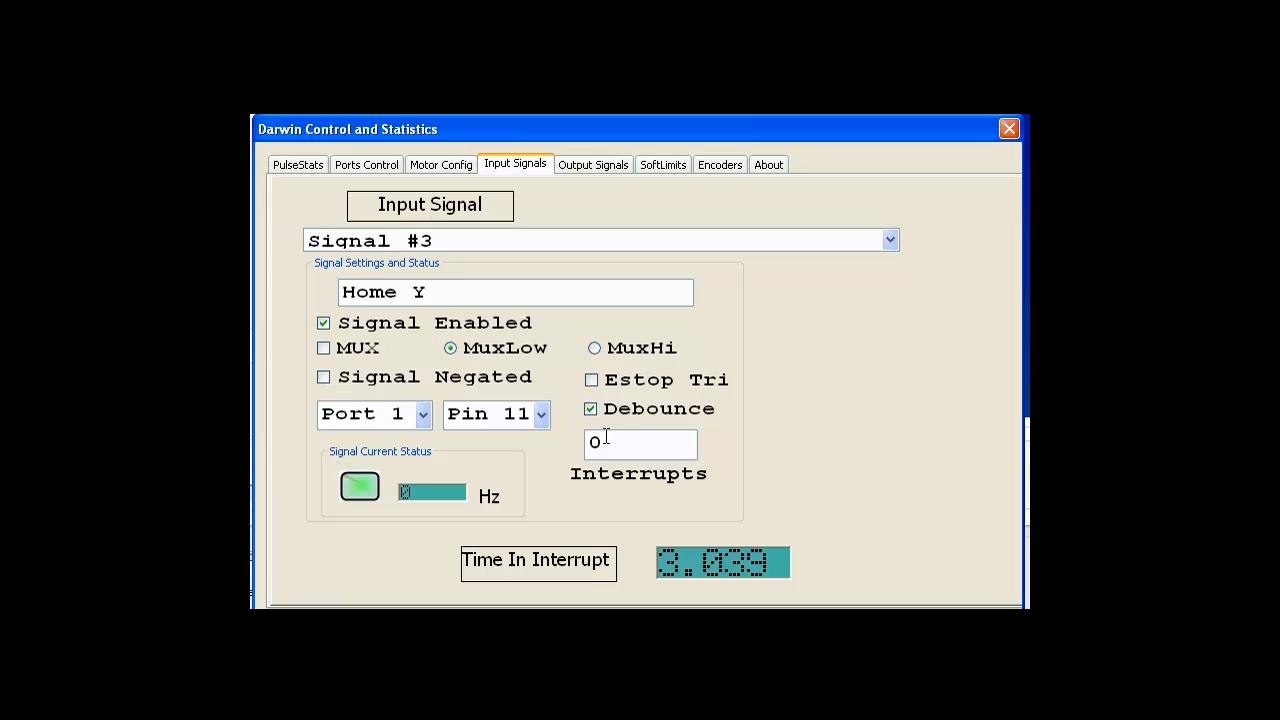
left_click(590, 408)
Look through the list of output signals and bring up the settings of Signal #5, Enable.
left_click(597, 165)
left_click(846, 291)
left_click(891, 240)
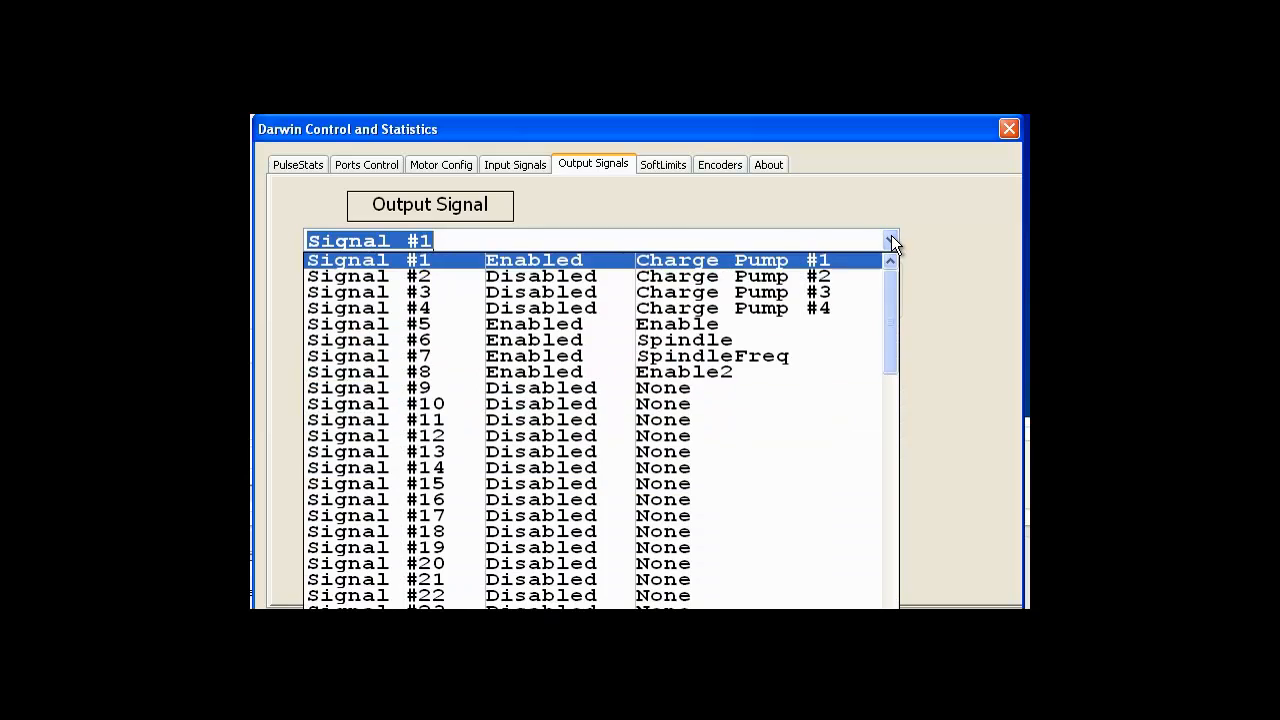
left_click_drag(893, 292, 899, 265)
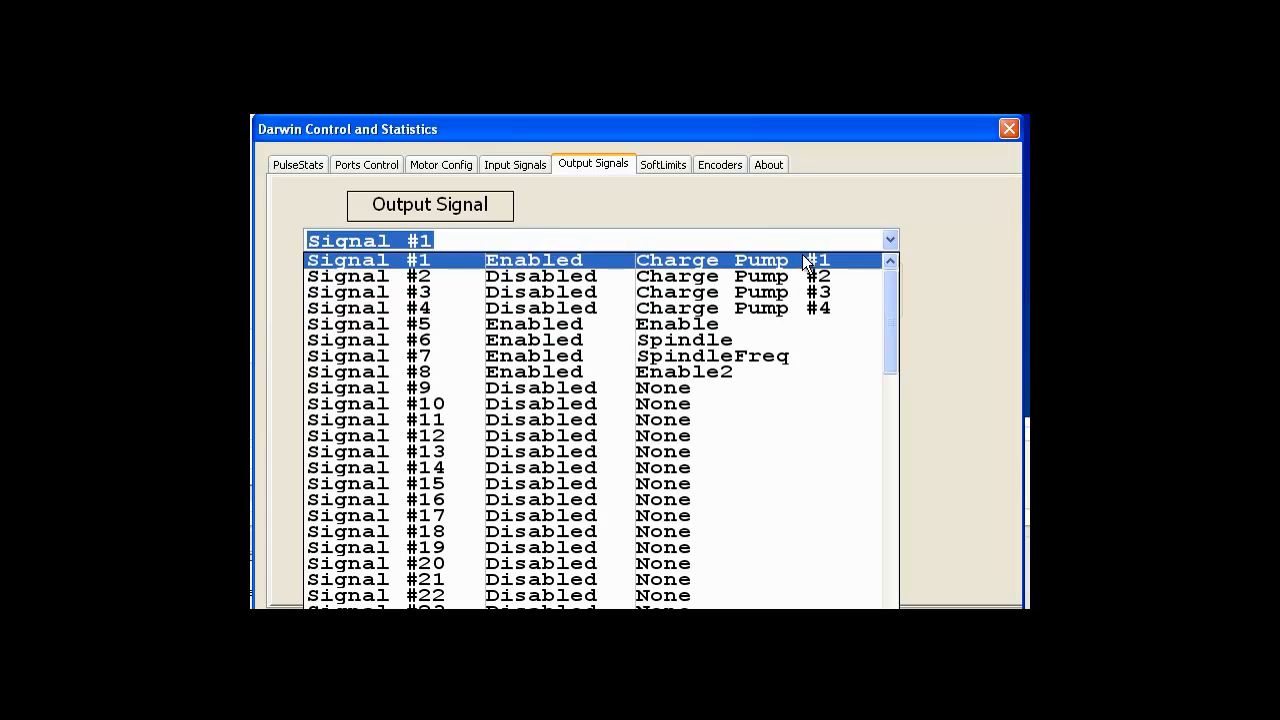
left_click(603, 325)
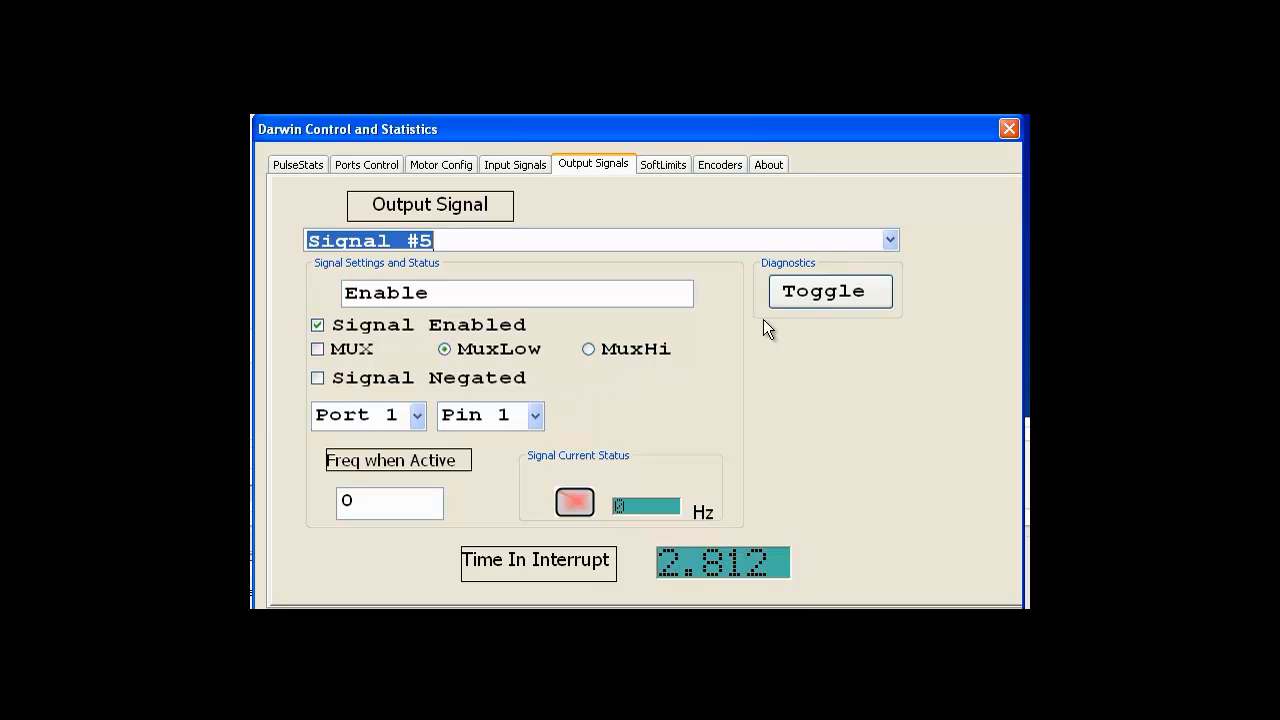
Bring up output Signal #6, Spindle, and examine its frequency when active.
left_click(890, 240)
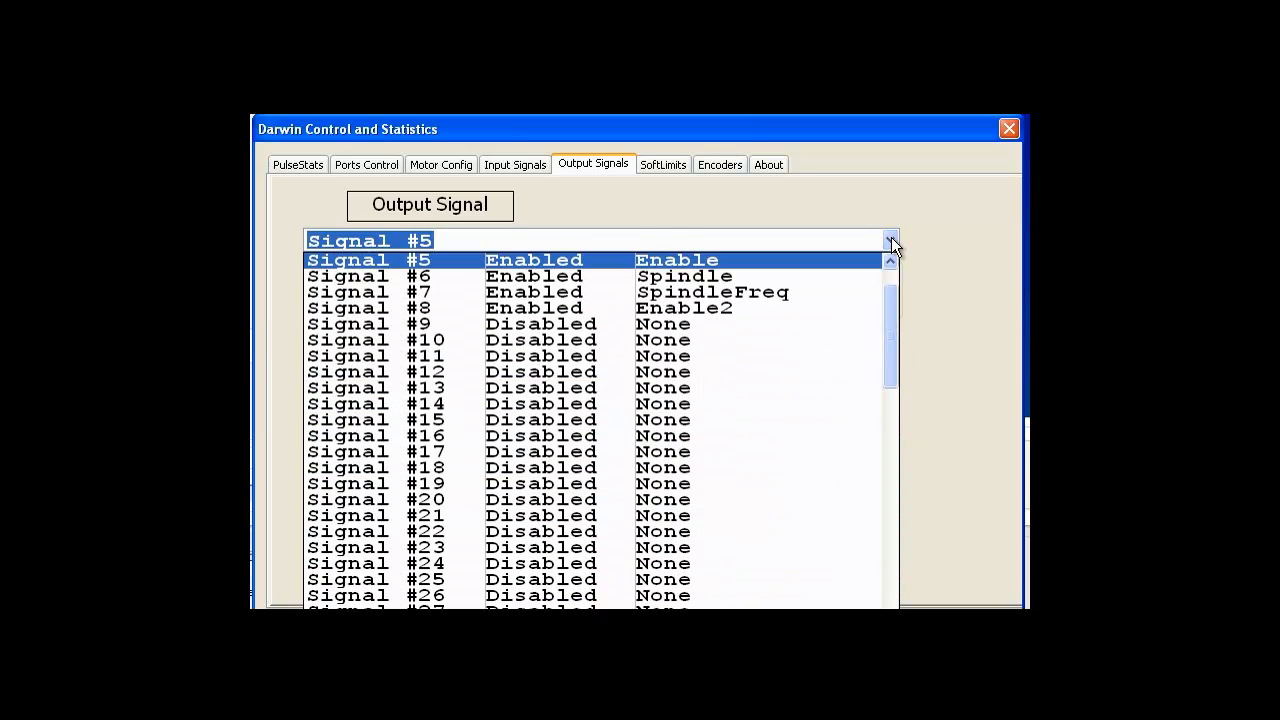
left_click(696, 274)
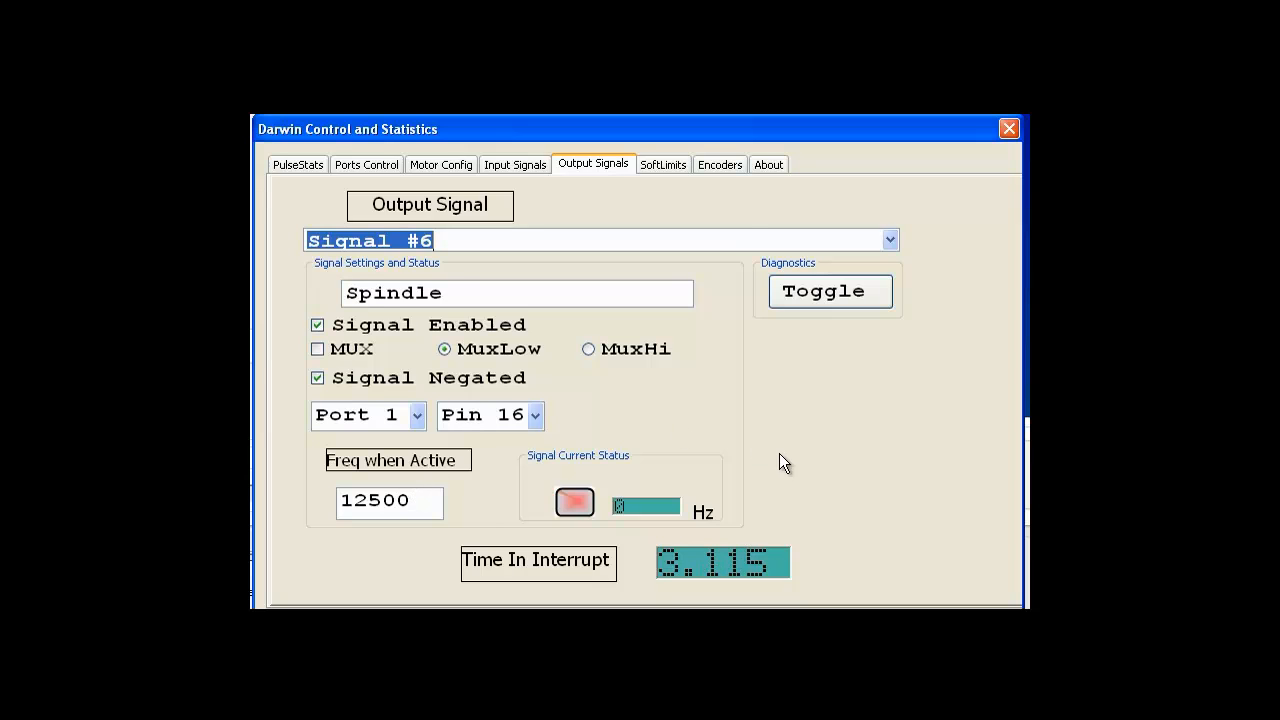
left_click(432, 501)
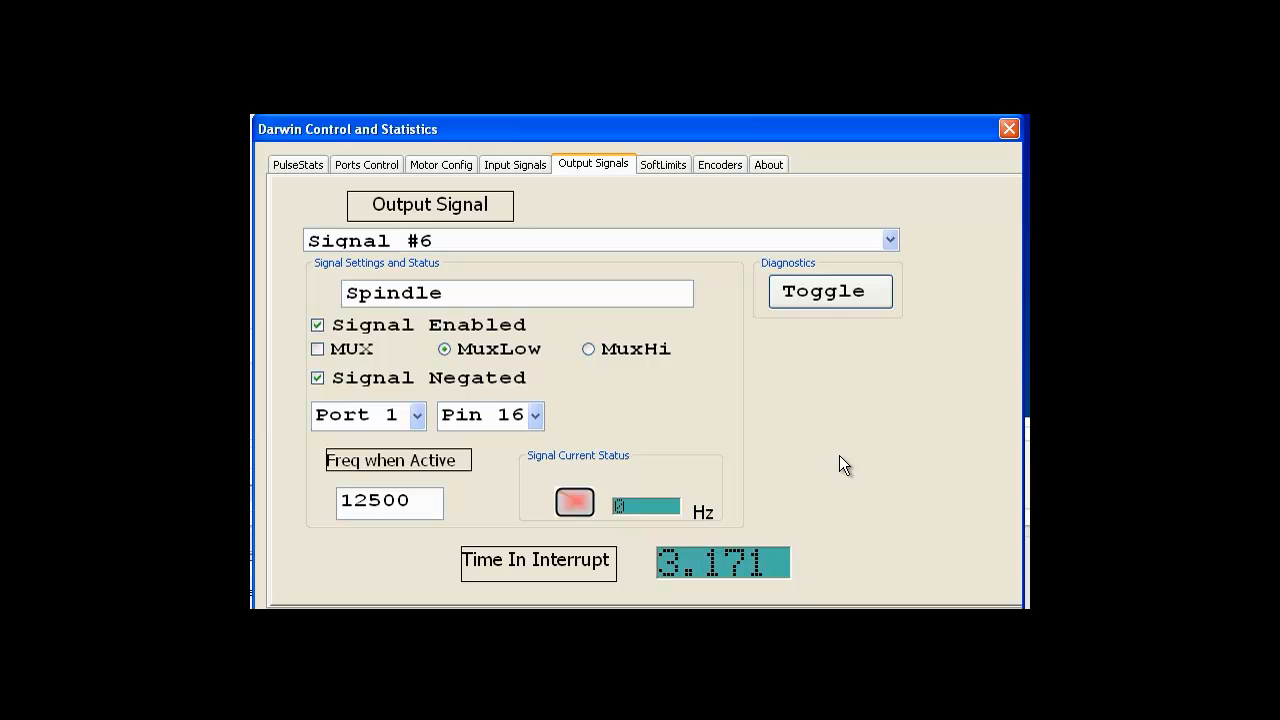
Name output Signal #9 "Warning", enable it and assign it to Pin 14 on Port 1.
left_click(890, 240)
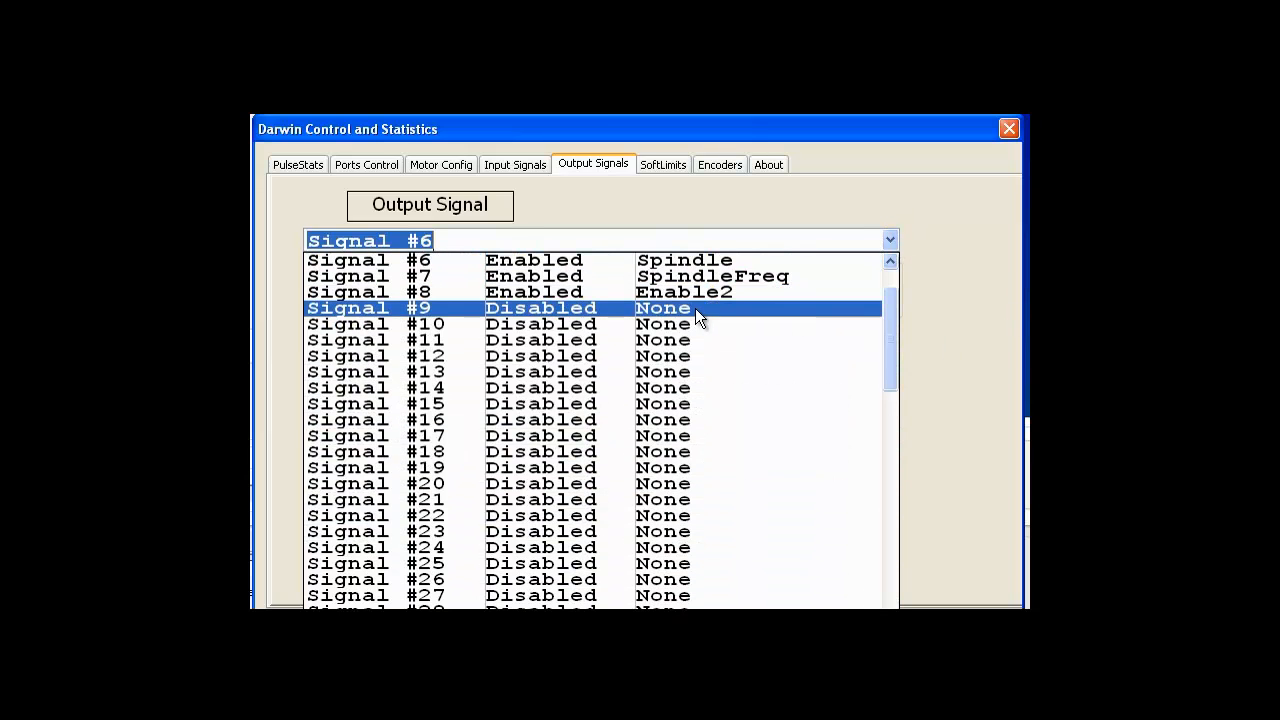
left_click(700, 308)
left_click(408, 295)
double_click(408, 295)
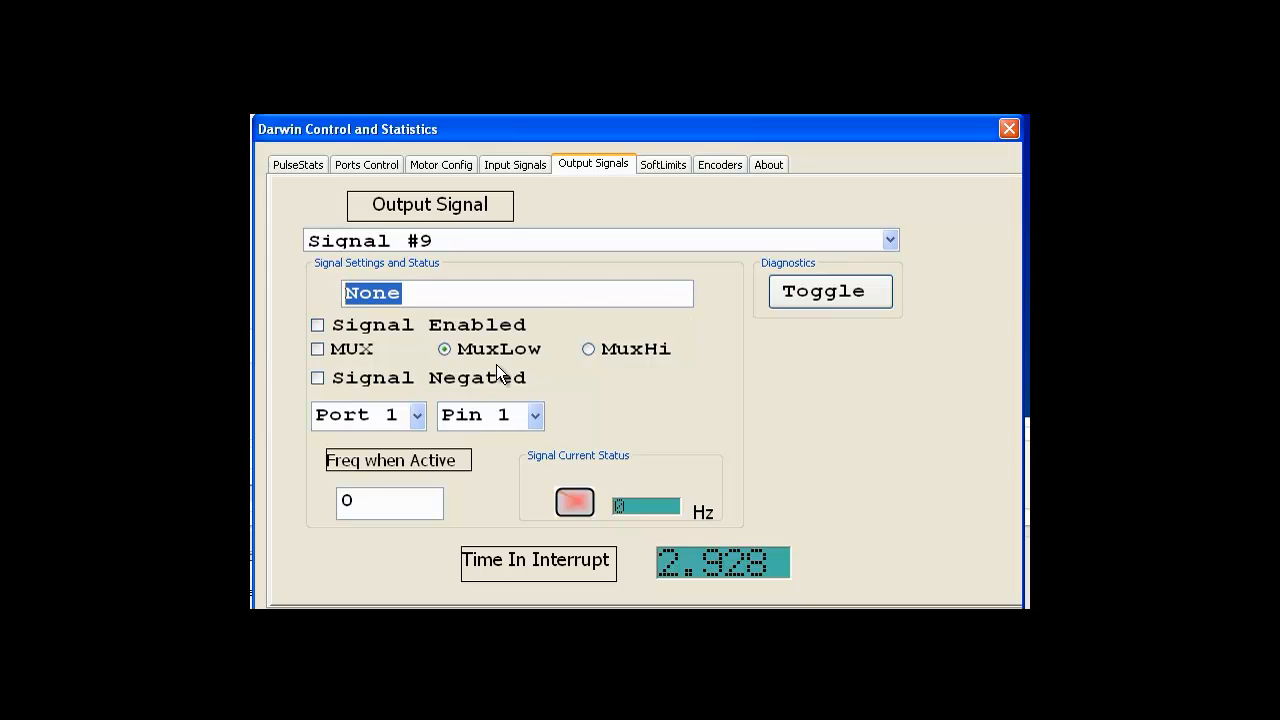
type("Warning")
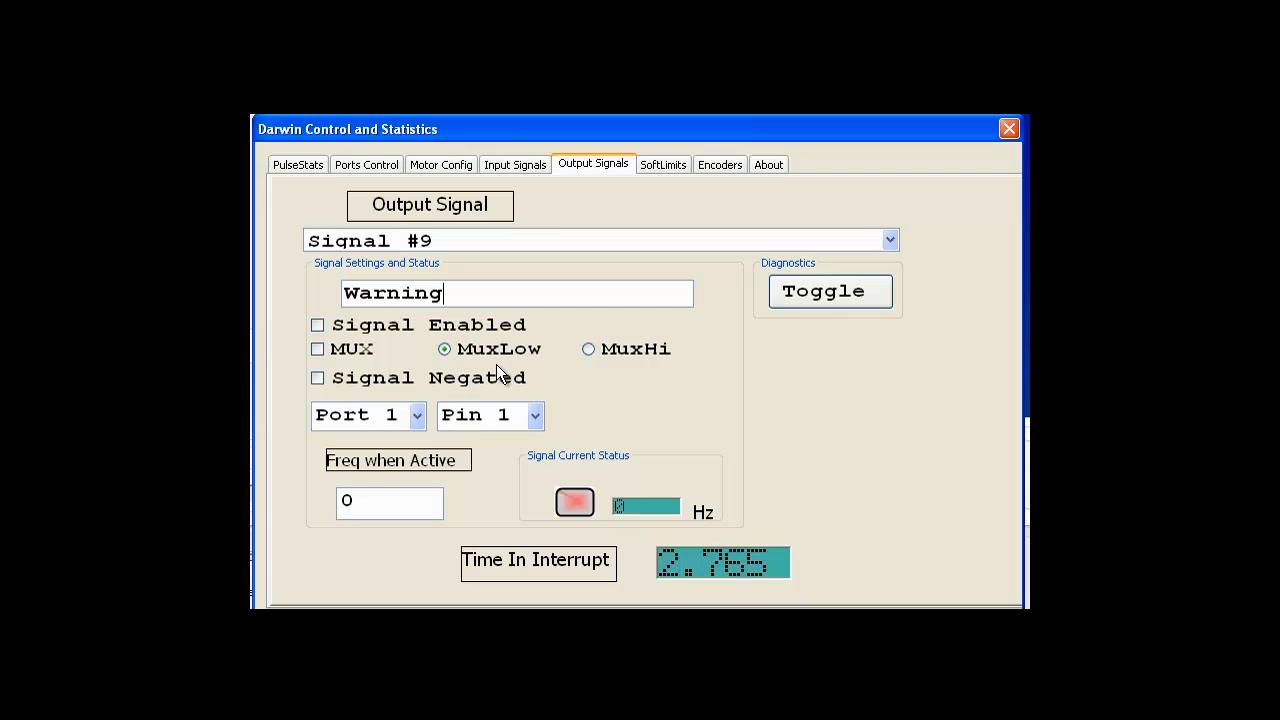
left_click(317, 326)
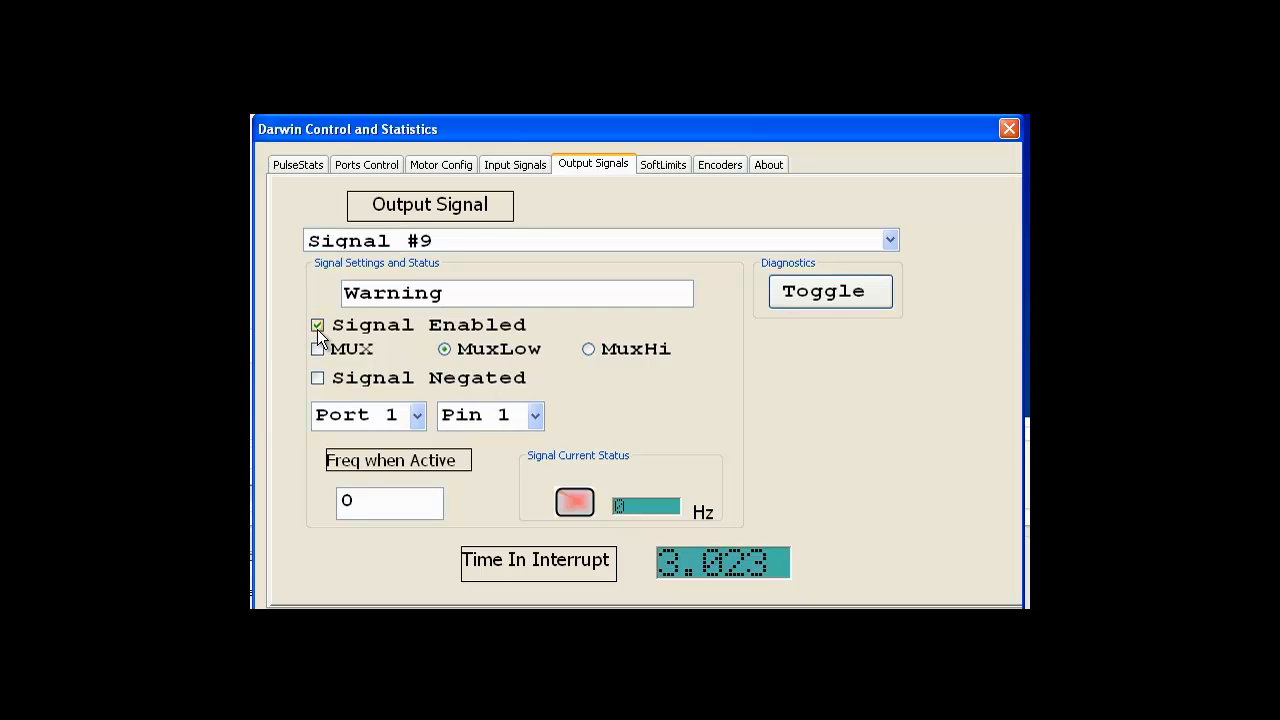
left_click(535, 415)
left_click(476, 719)
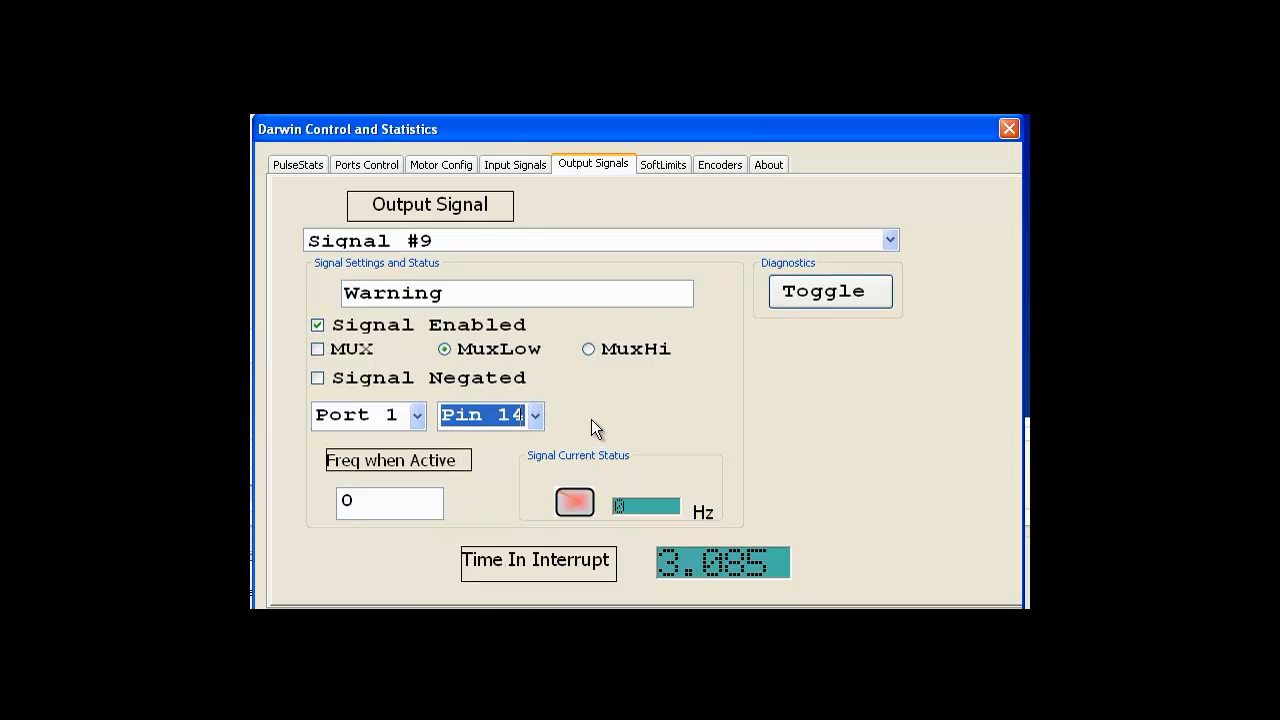
Set the Warning signal's frequency when active to 4 Hz and toggle the signal to test it.
double_click(371, 515)
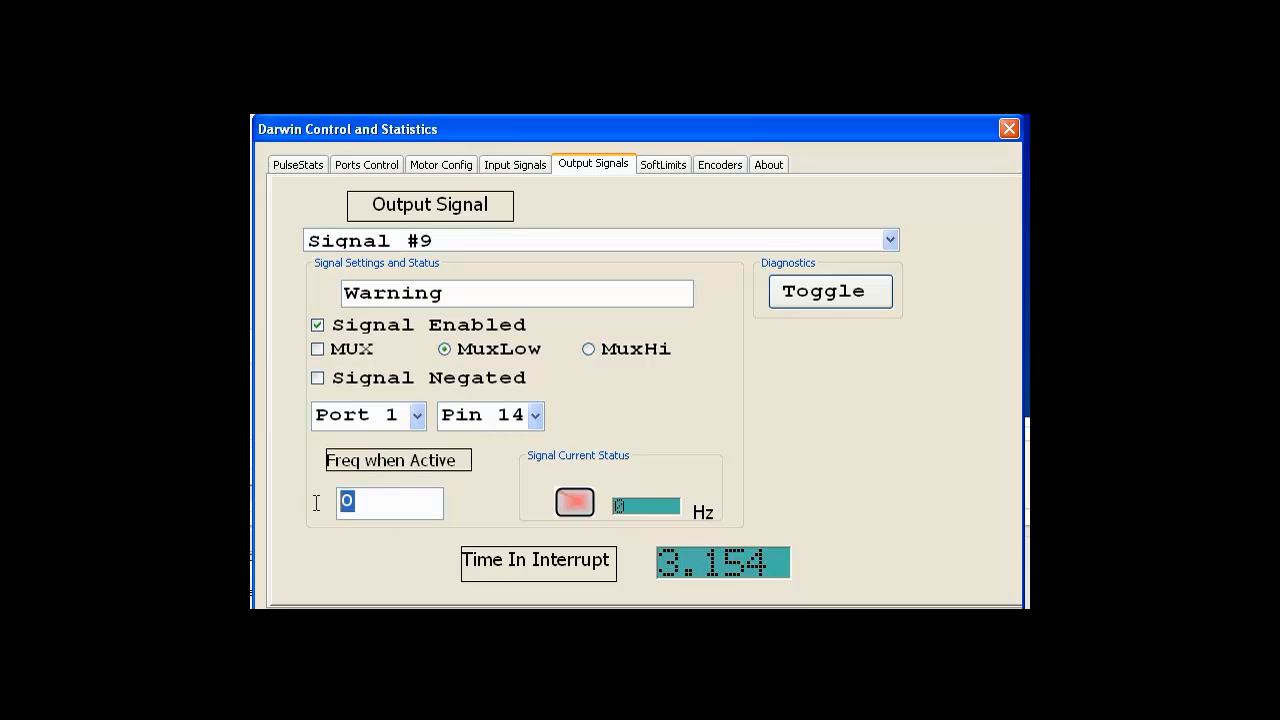
type("4")
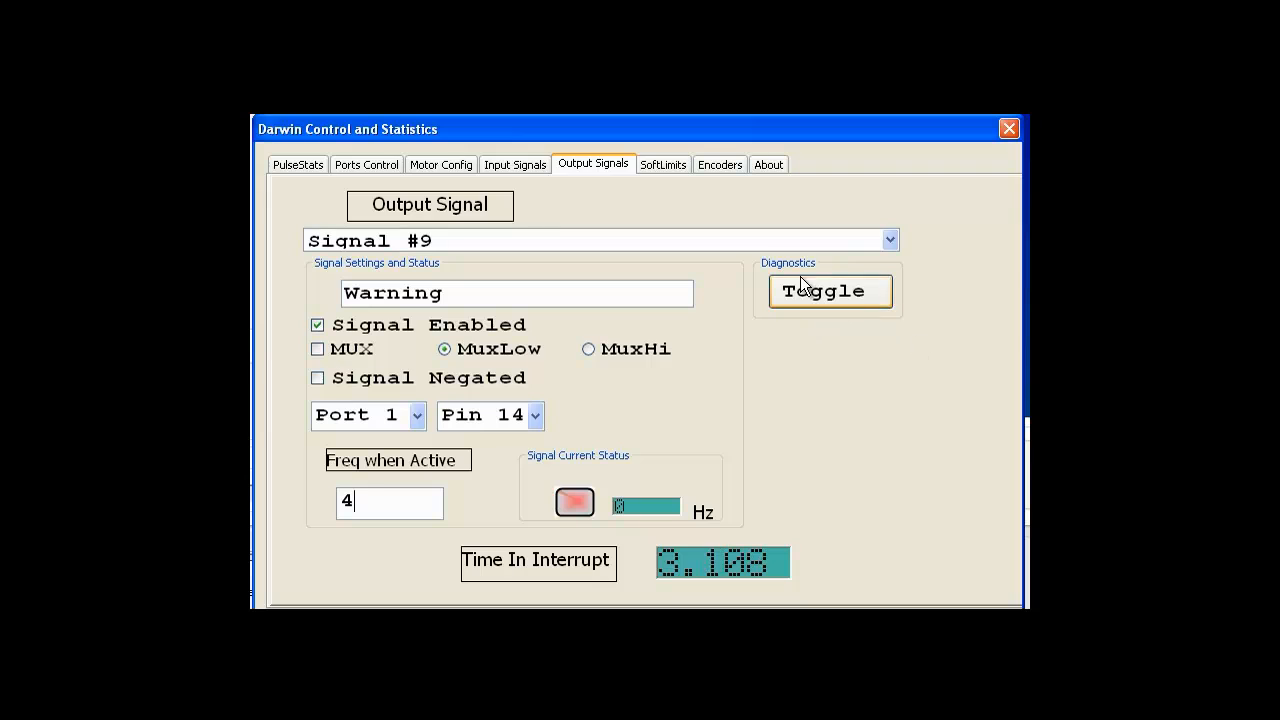
left_click(823, 292)
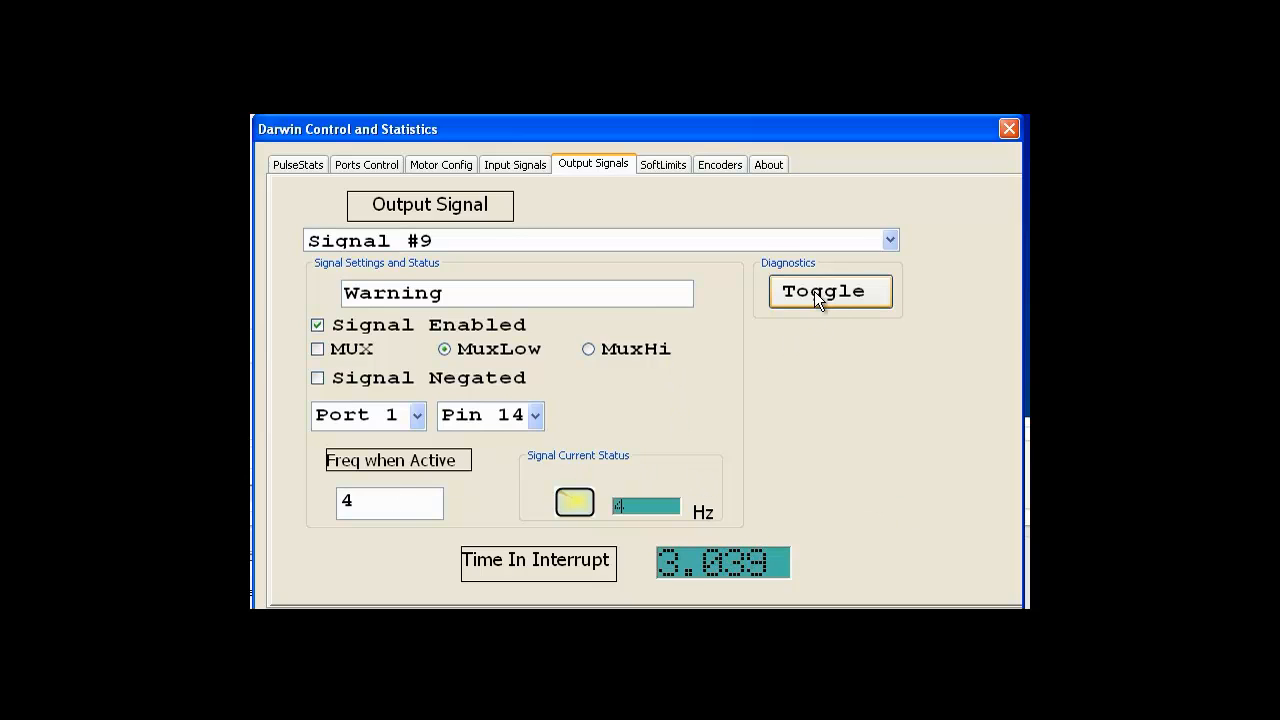
Set the Warning signal's frequency when active to 0 and toggle the signal repeatedly to test it.
left_click_drag(363, 500, 326, 505)
type("0")
left_click(822, 287)
left_click(827, 298)
left_click(788, 294)
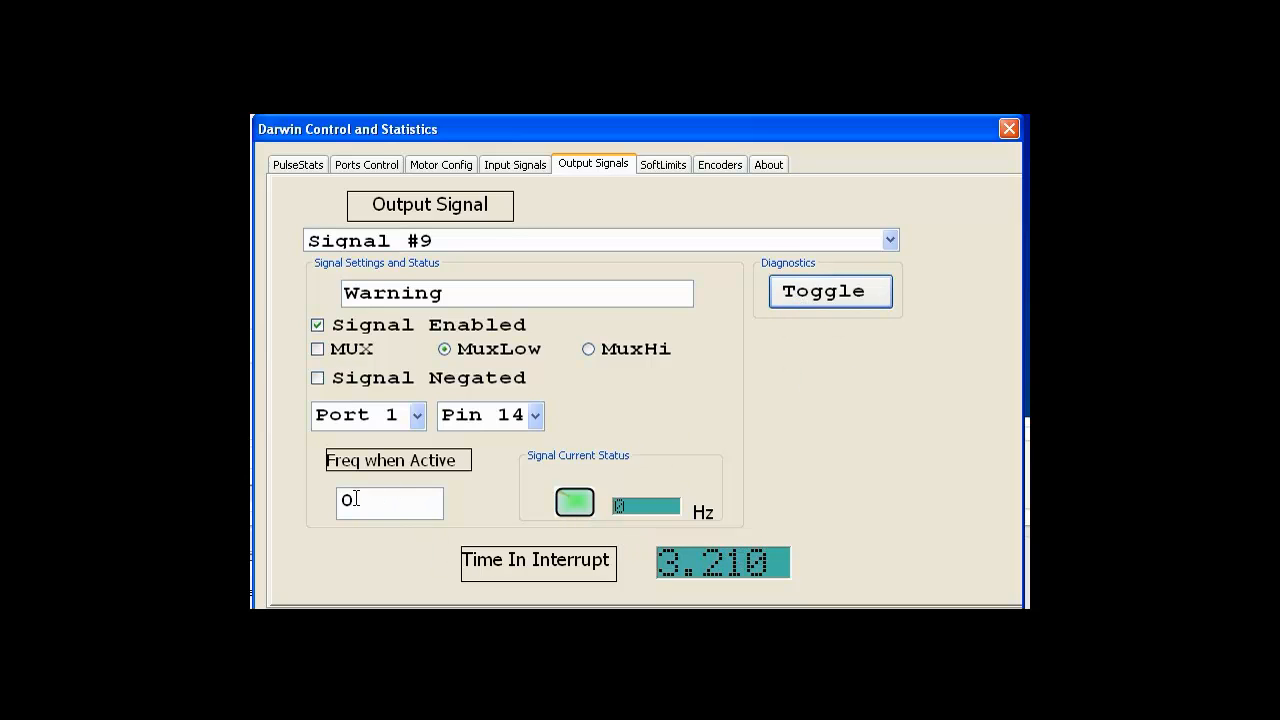
Review the output signal list from Signal #1 and bring up the settings of Signal #6, Spindle.
left_click(887, 240)
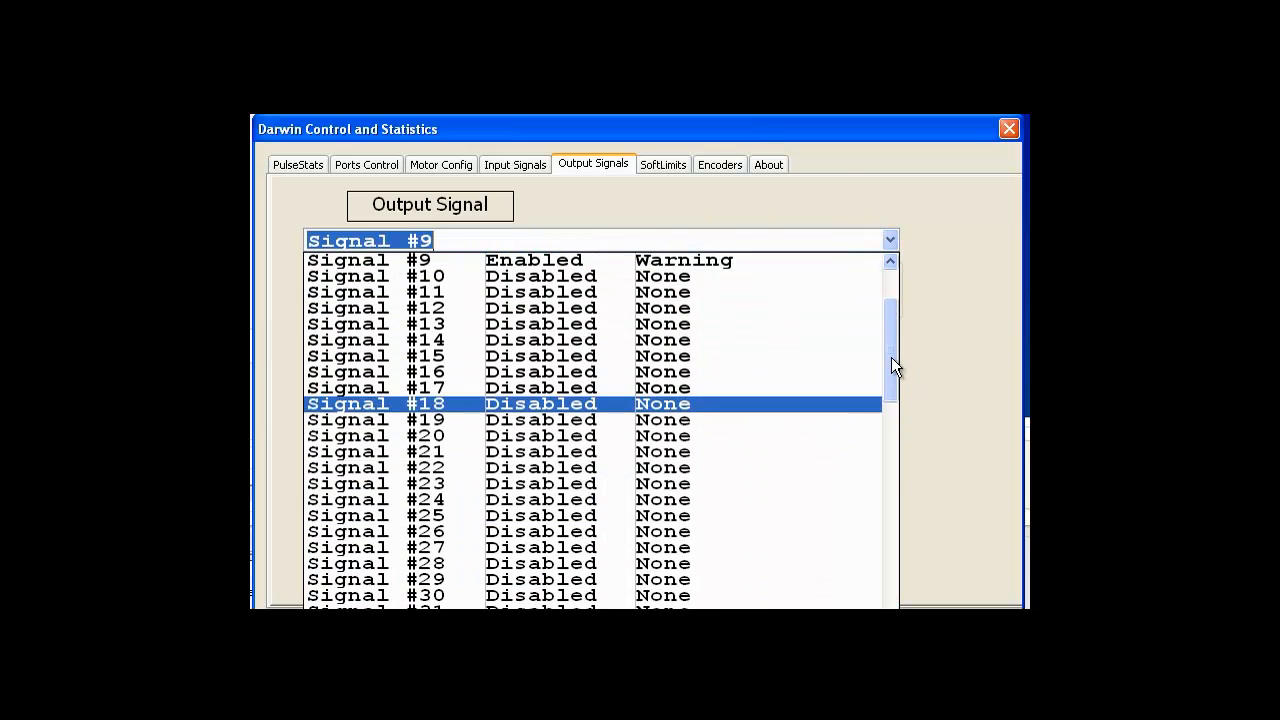
left_click_drag(893, 334, 872, 218)
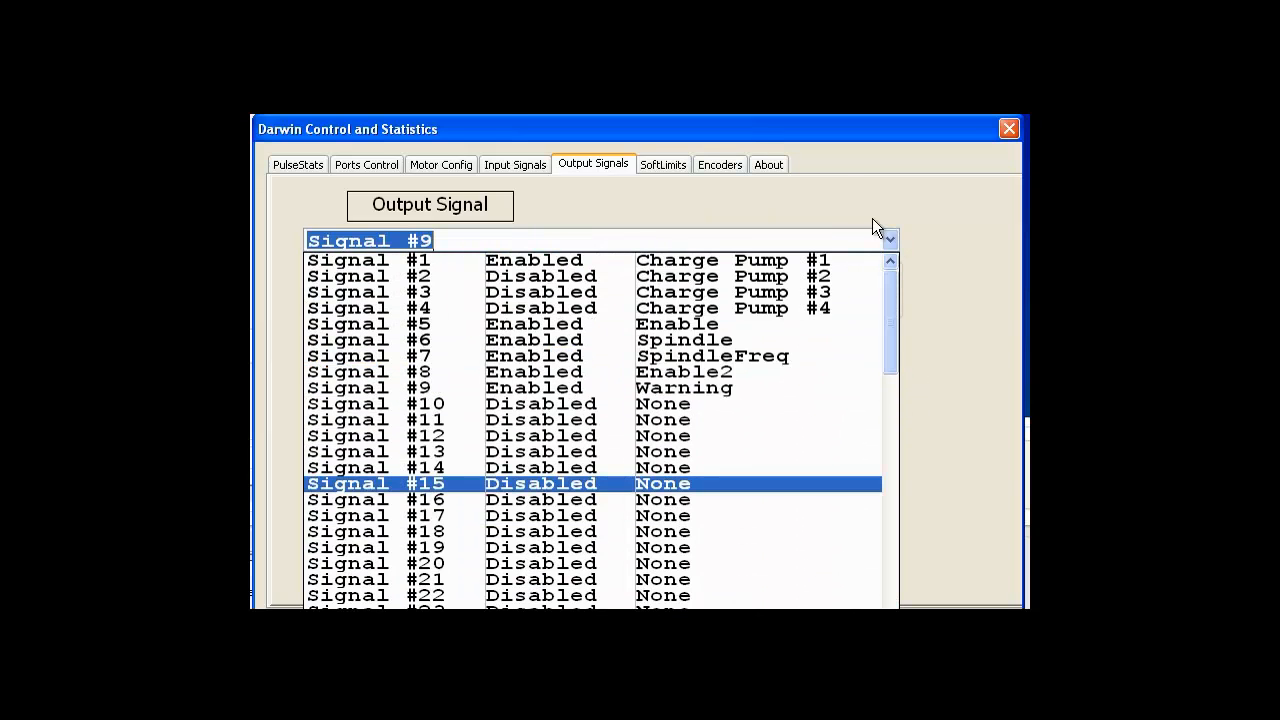
left_click(611, 340)
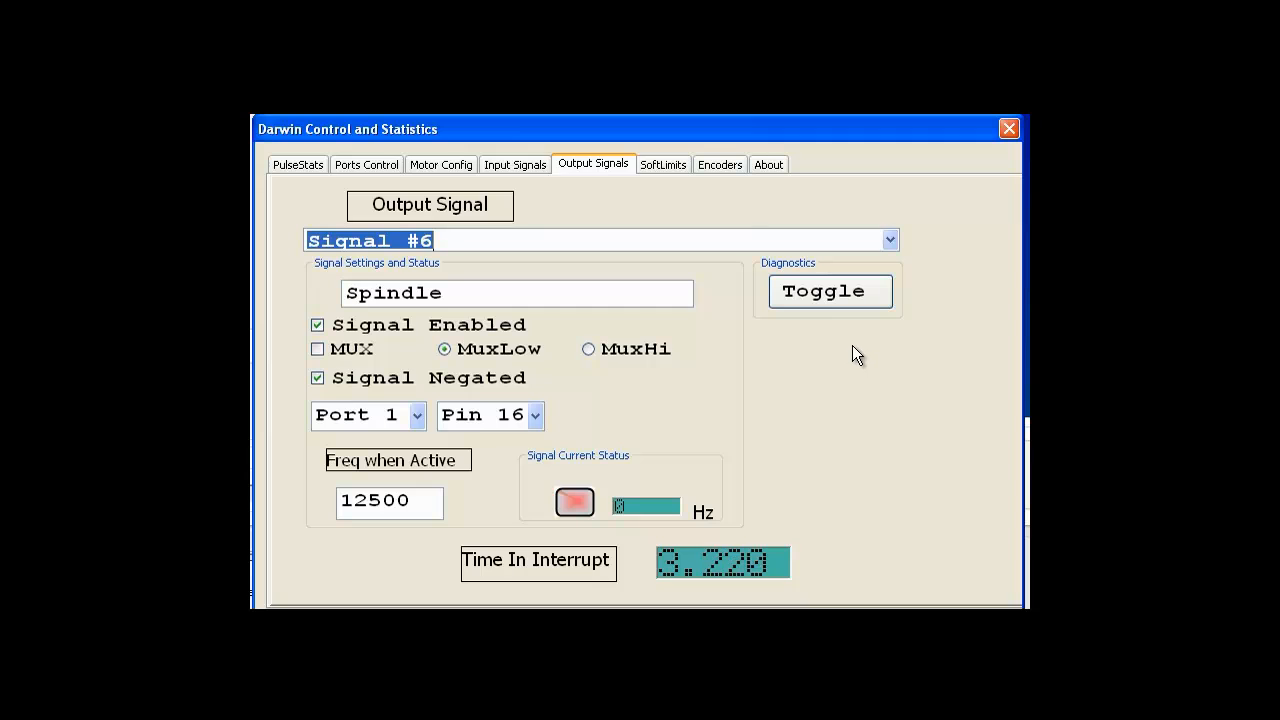
Name output Signal #10 "SpindleCCW".
left_click(890, 240)
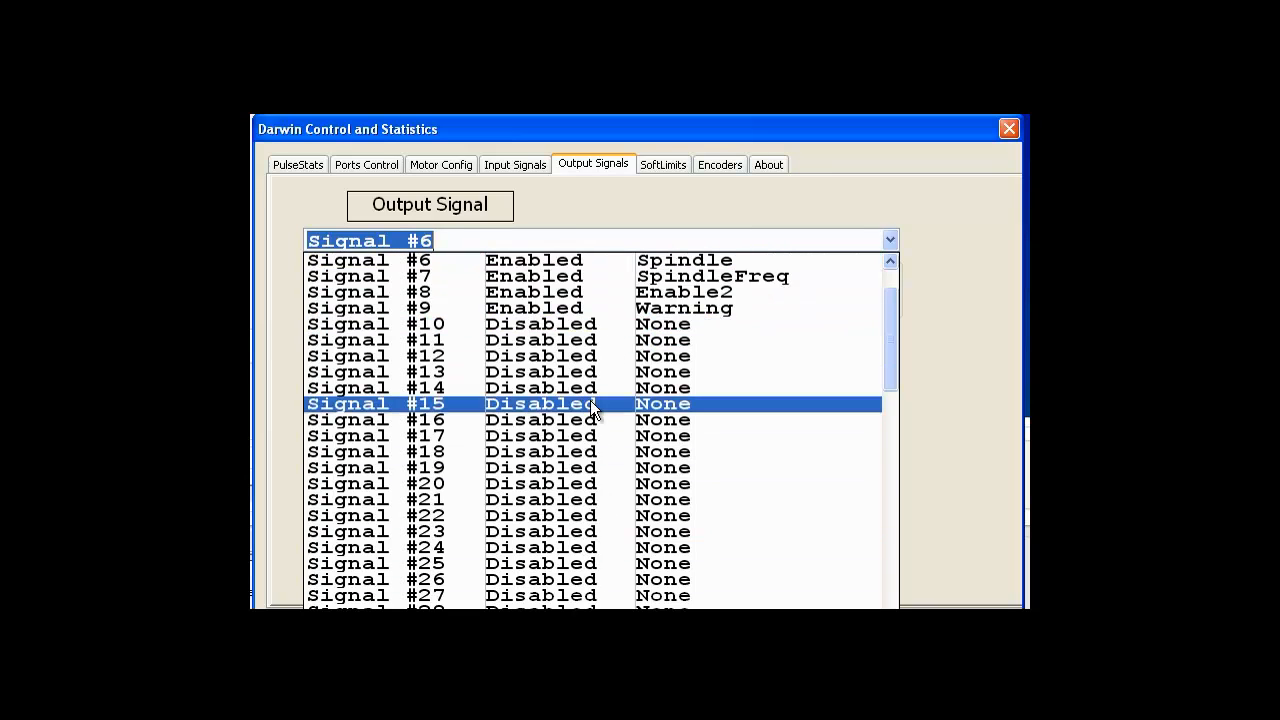
left_click(612, 330)
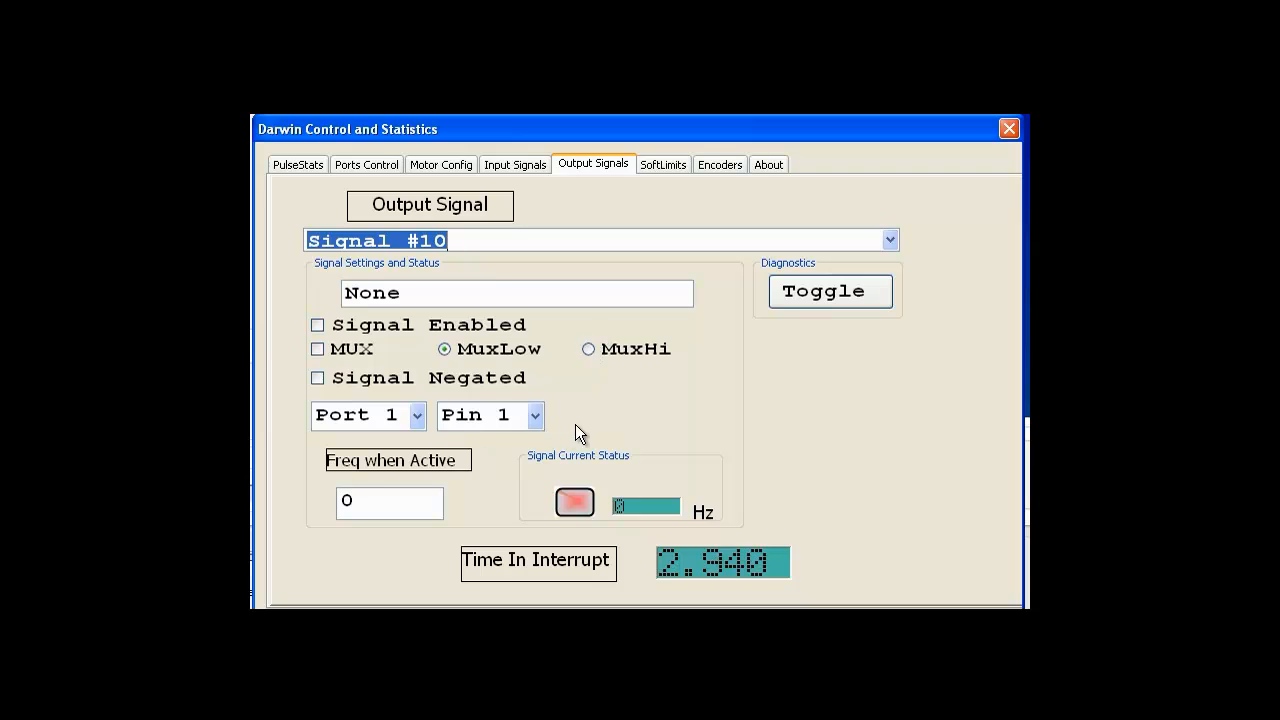
left_click_drag(400, 295, 308, 312)
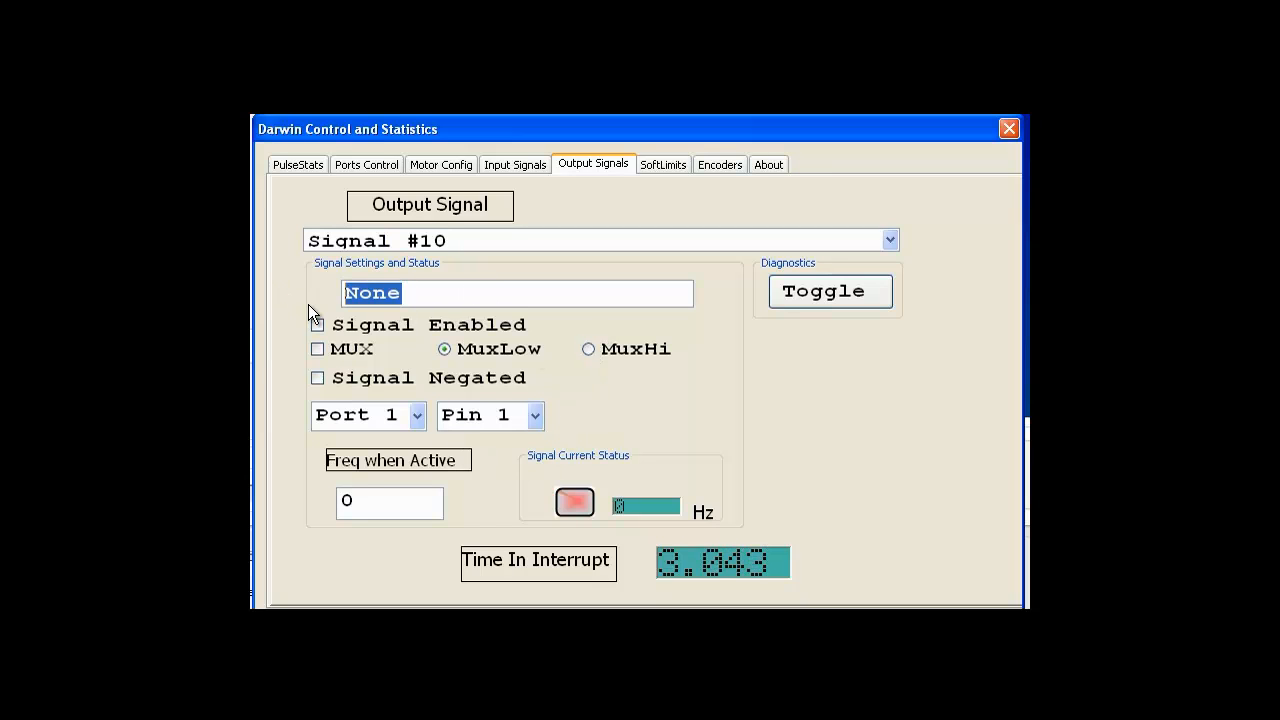
type("Spinmdle")
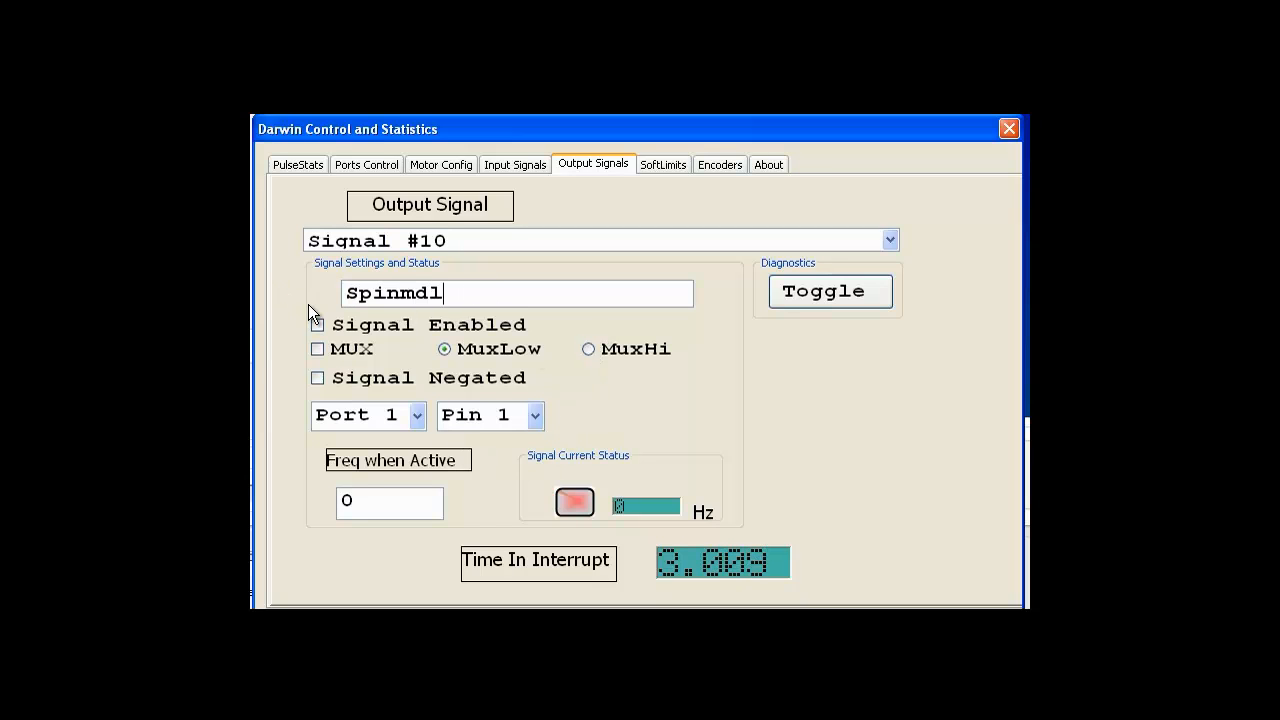
key("BackSpace")
key("BackSpace")
key("BackSpace")
key("BackSpace")
type("dleCCW")
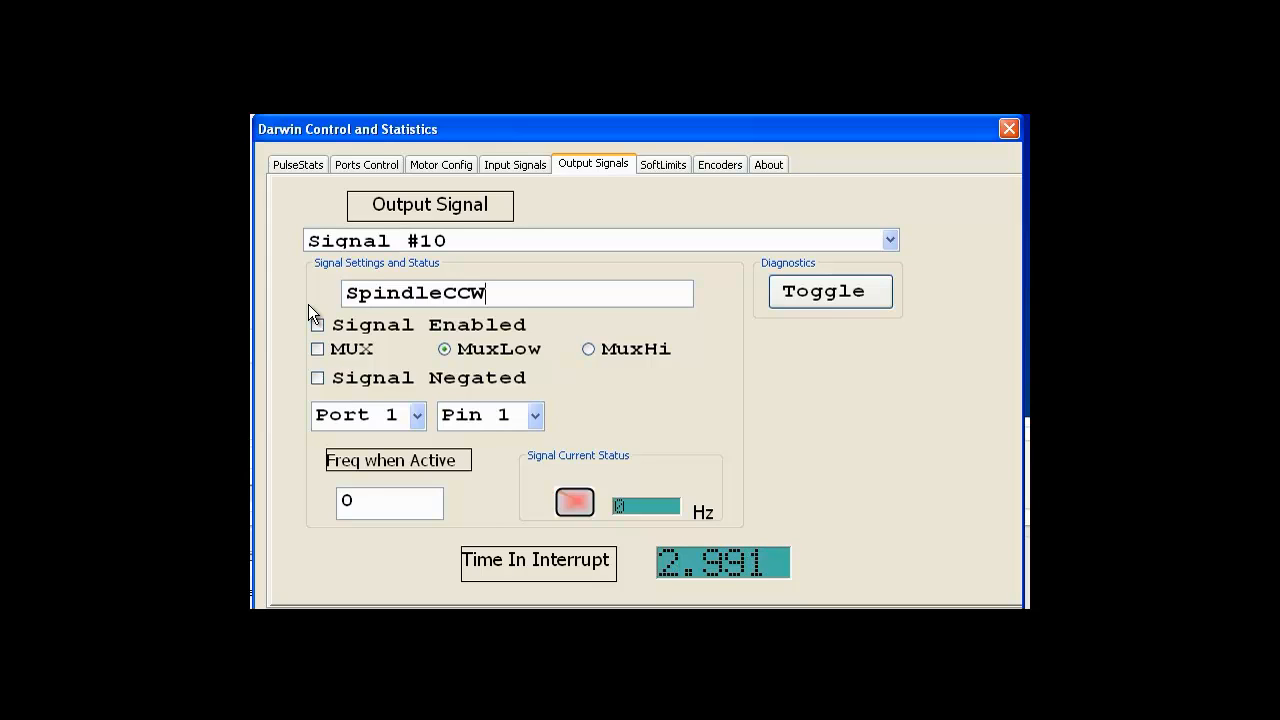
Review the output signal list from Signal #1 and toggle the SpindleCCW signal repeatedly to test it.
left_click(753, 241)
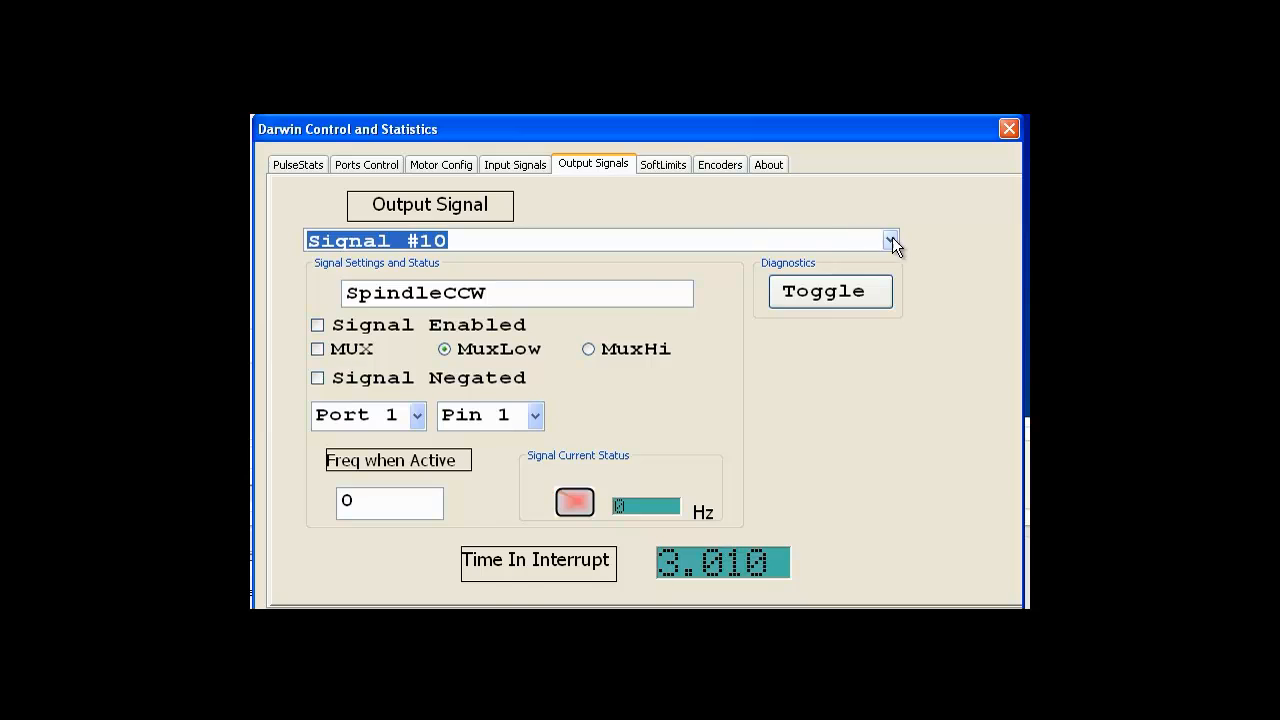
left_click(887, 242)
left_click_drag(896, 366, 877, 284)
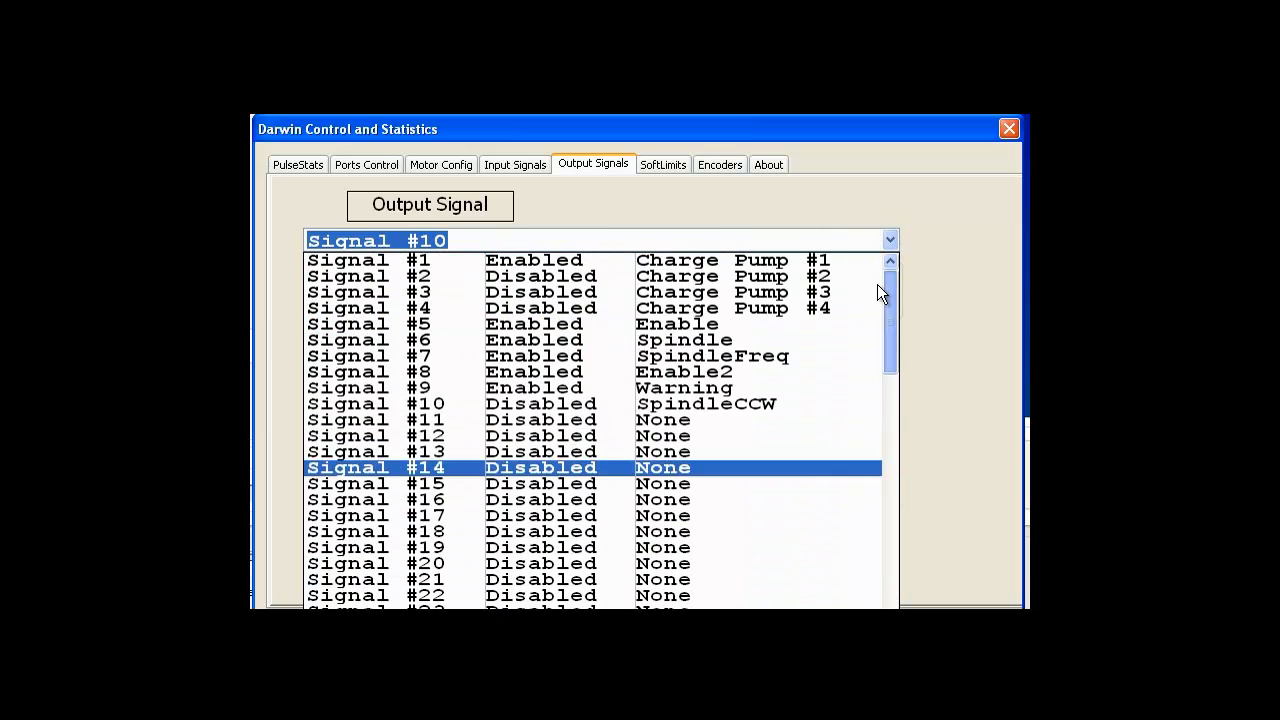
left_click(892, 201)
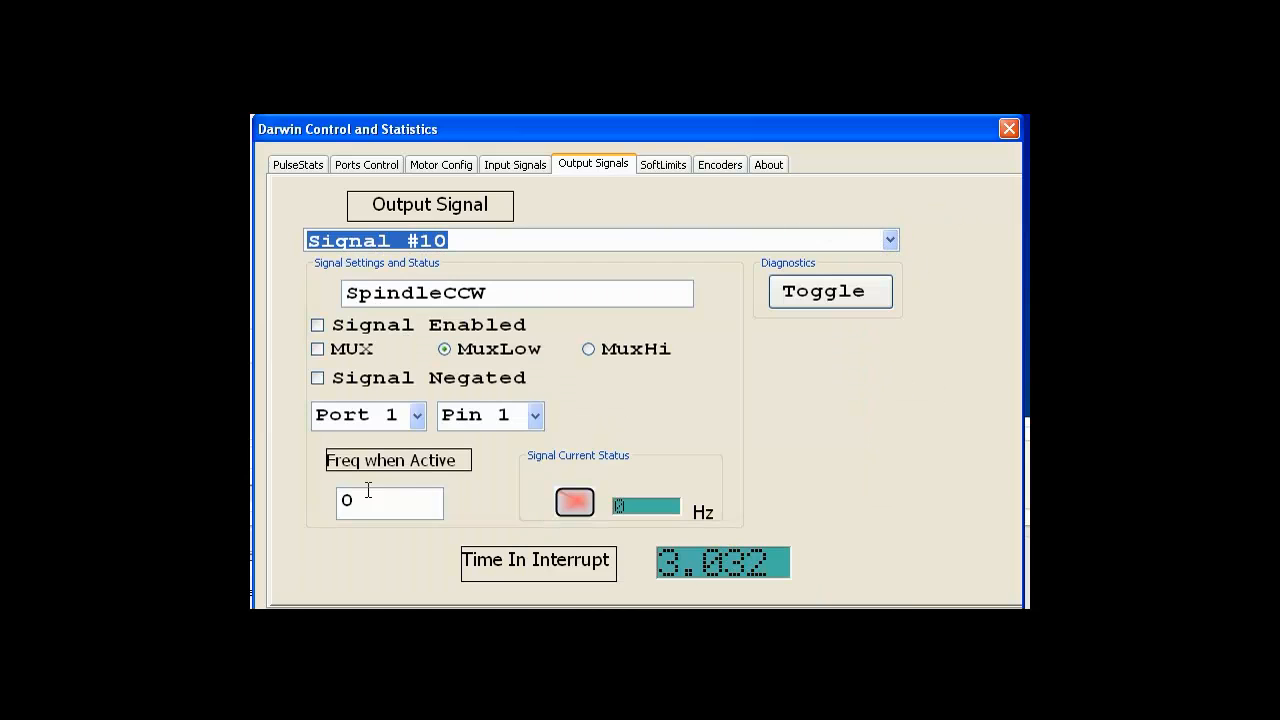
left_click(814, 289)
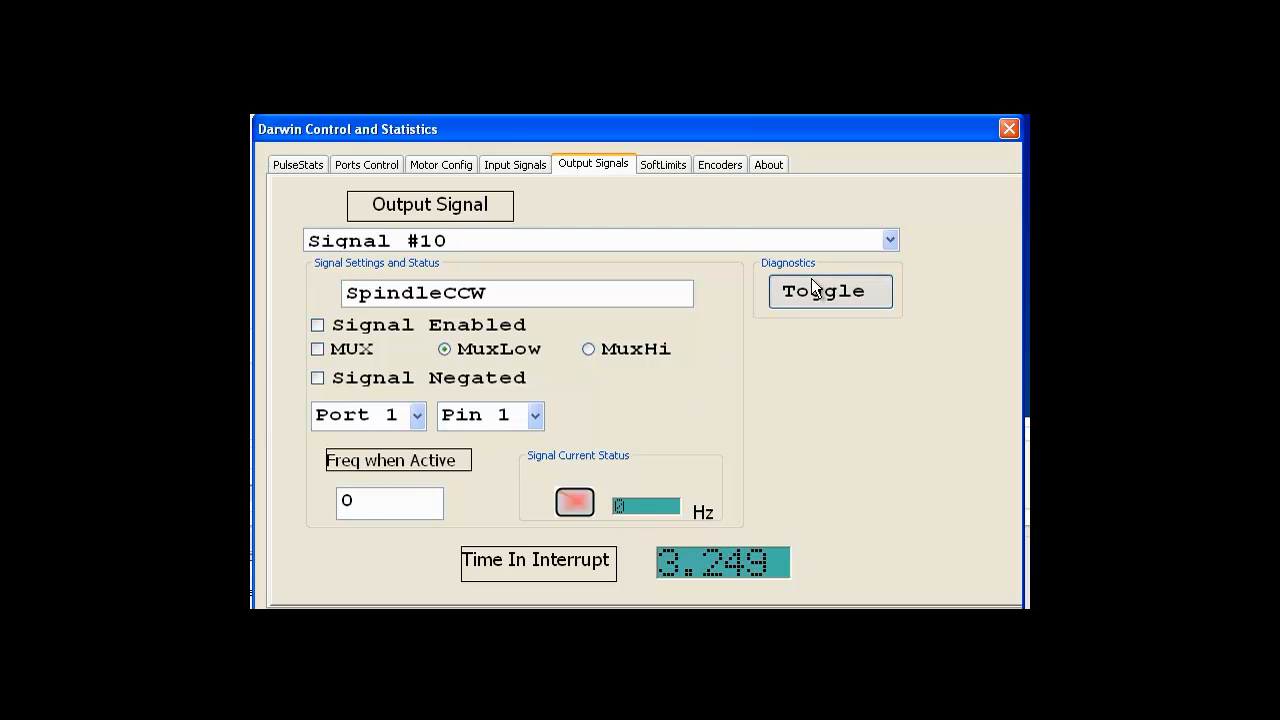
left_click(816, 291)
left_click(813, 292)
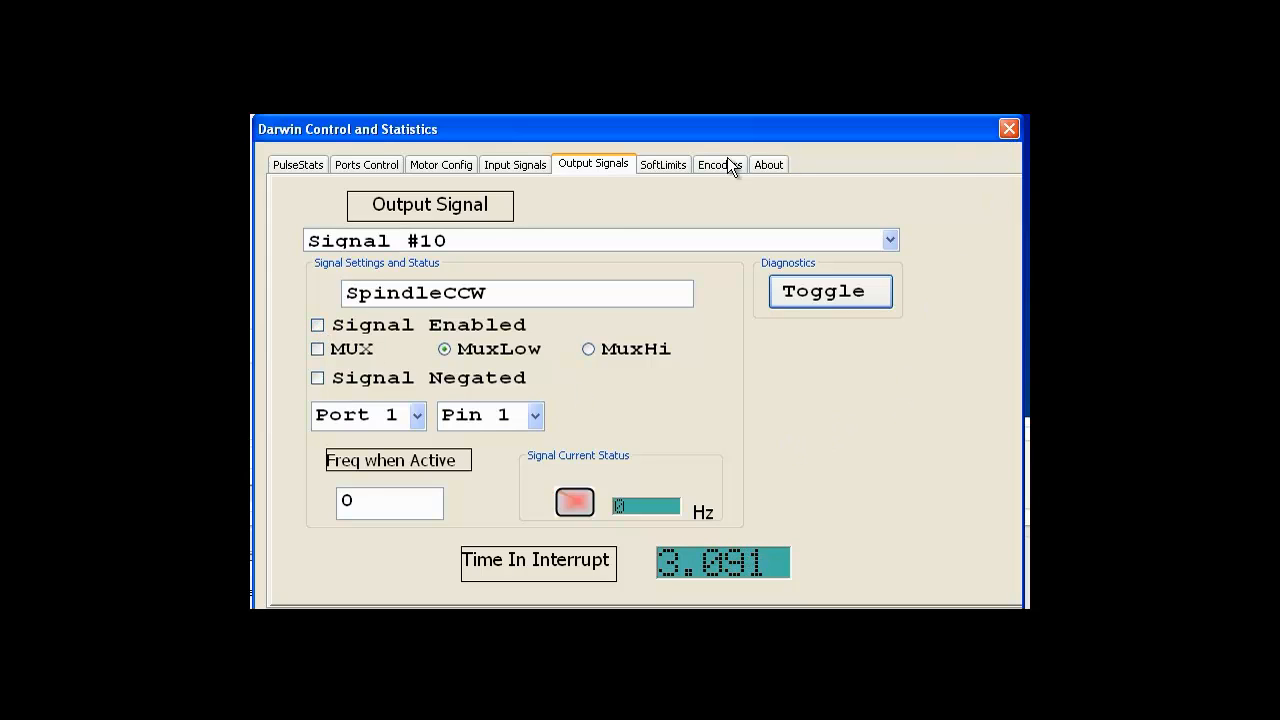
Examine the motors' soft limit minimums and maximums, and review the encoder list and Encoder #0's settings.
left_click(666, 166)
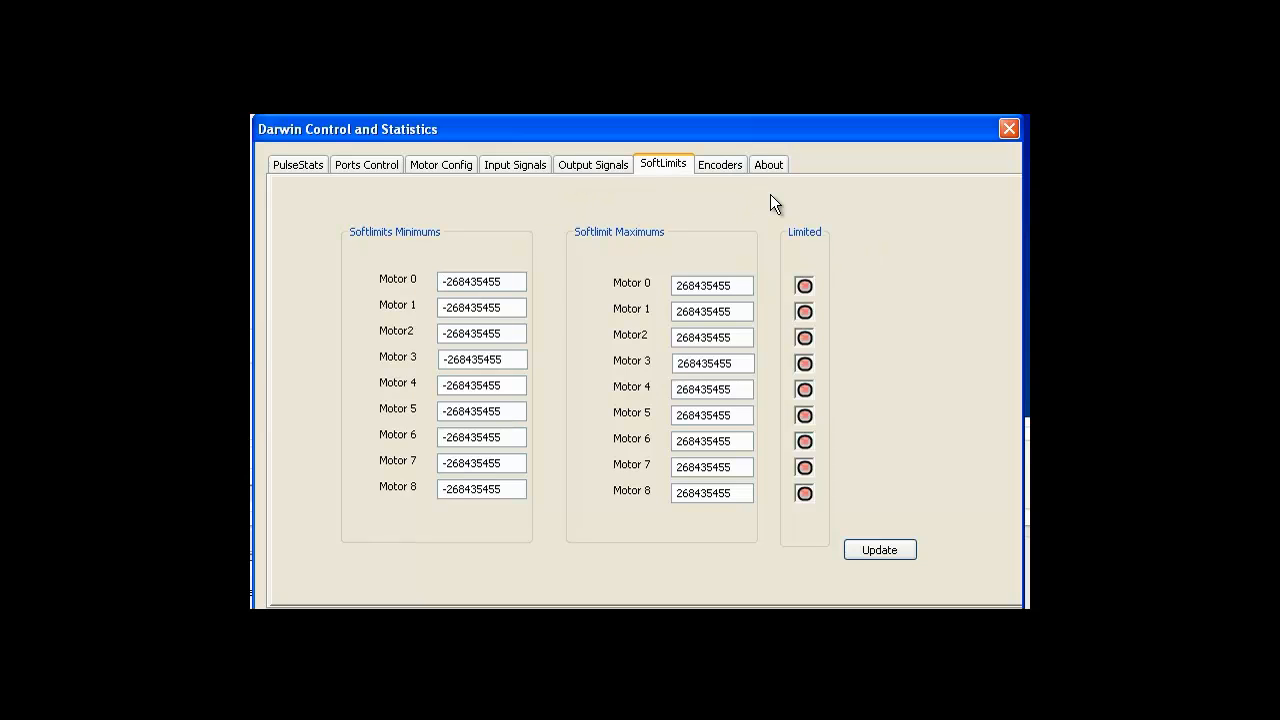
left_click(718, 166)
left_click(888, 242)
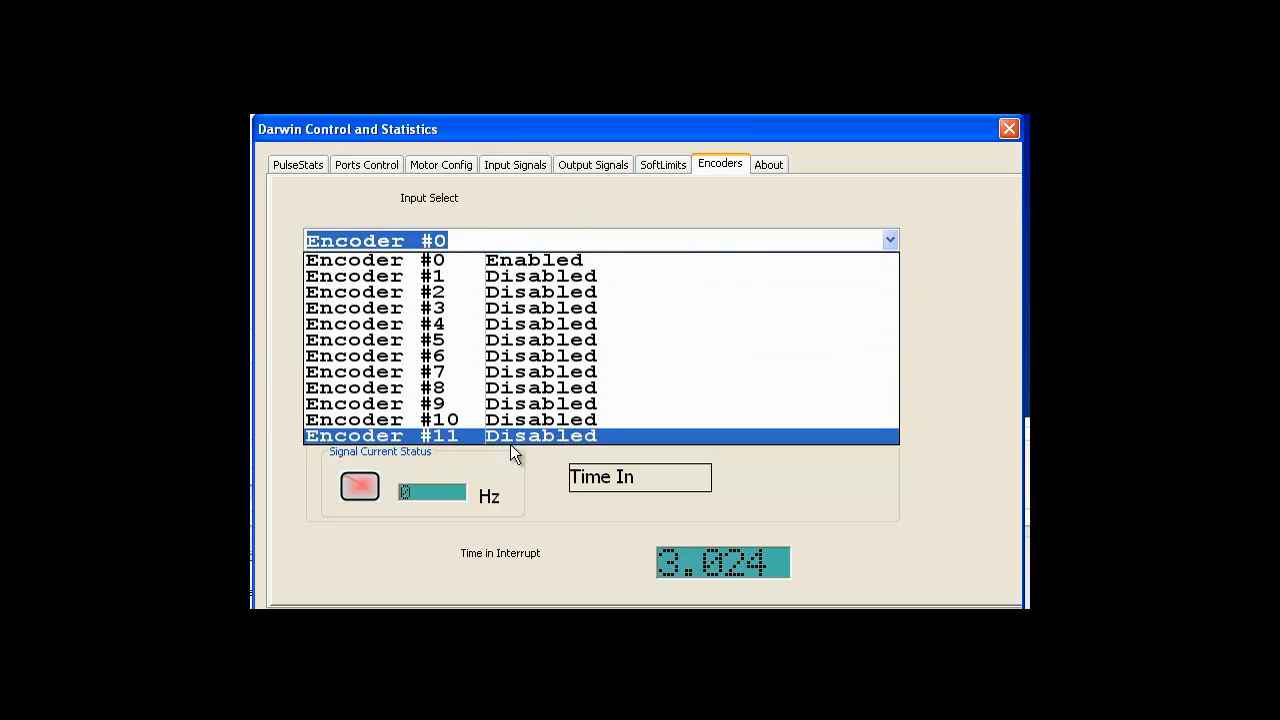
left_click(524, 236)
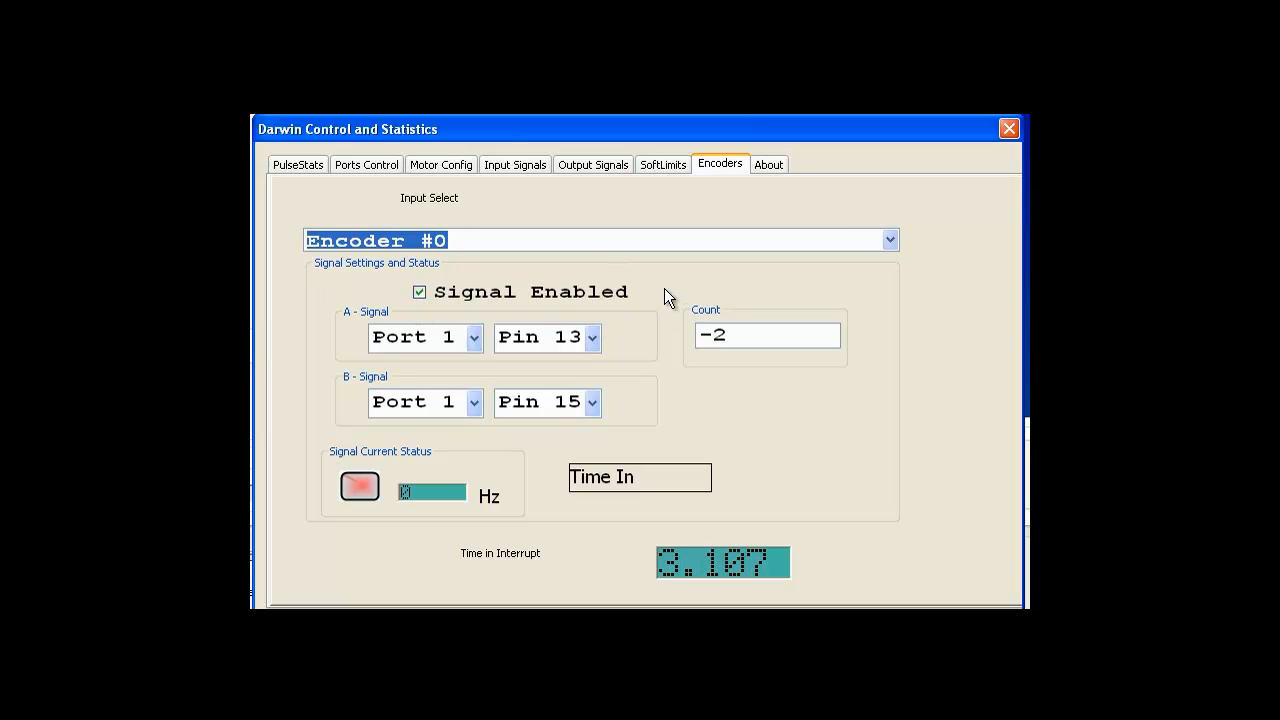
left_click(888, 240)
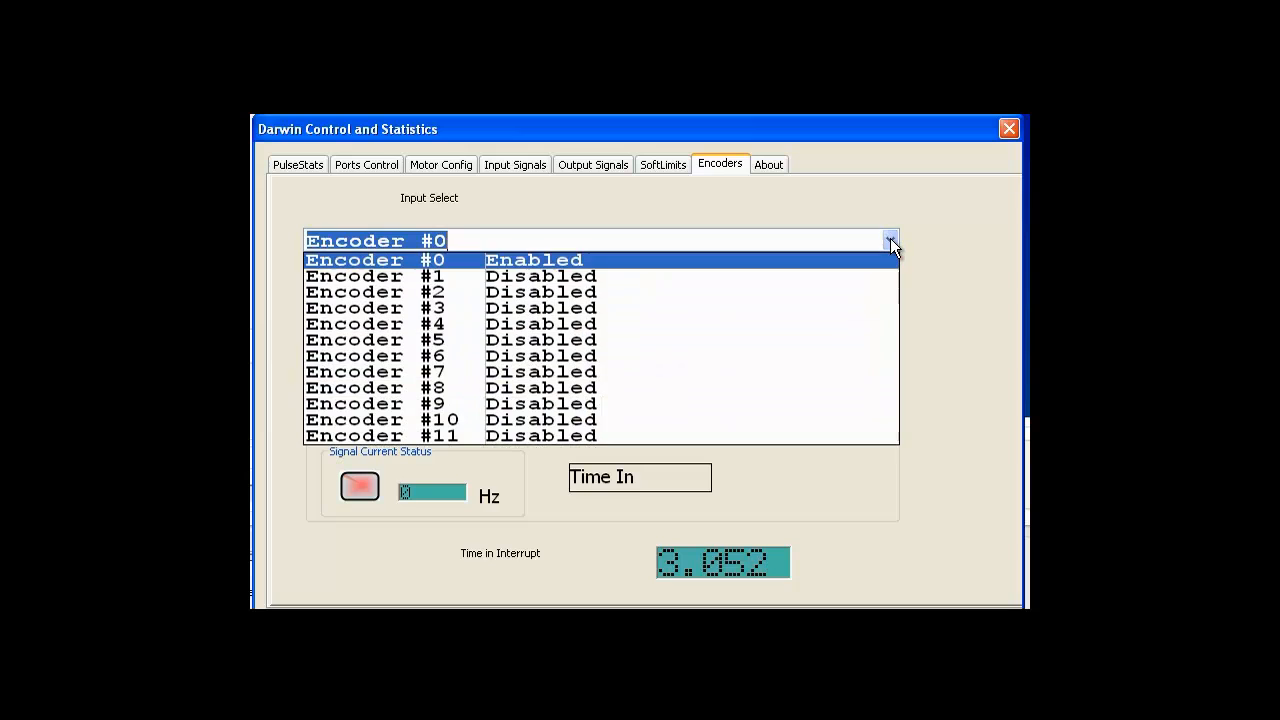
left_click(895, 240)
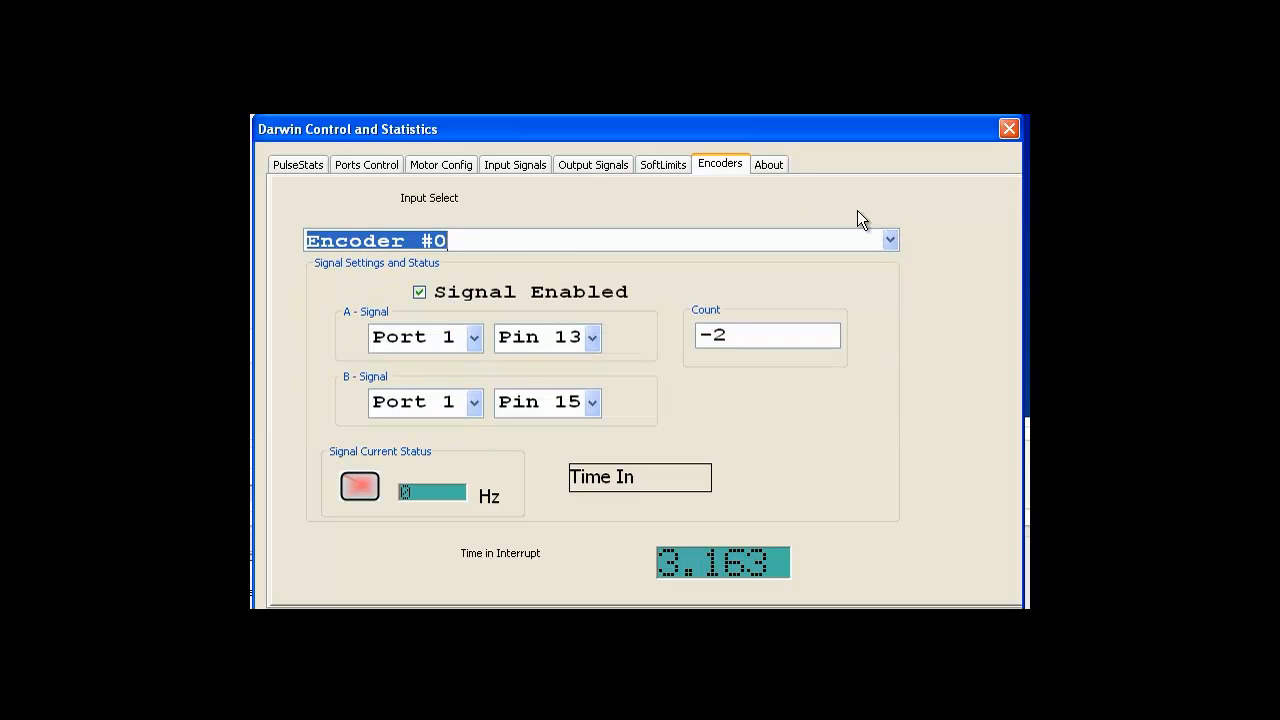
left_click(893, 240)
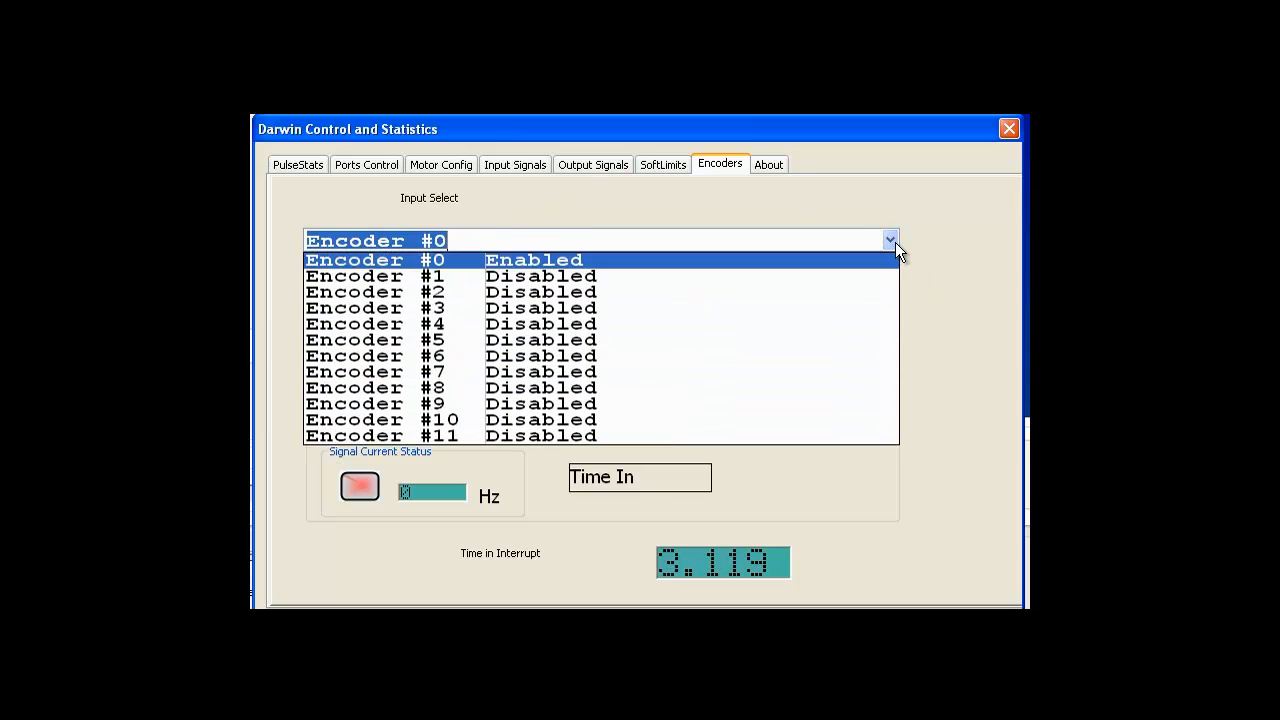
left_click(891, 240)
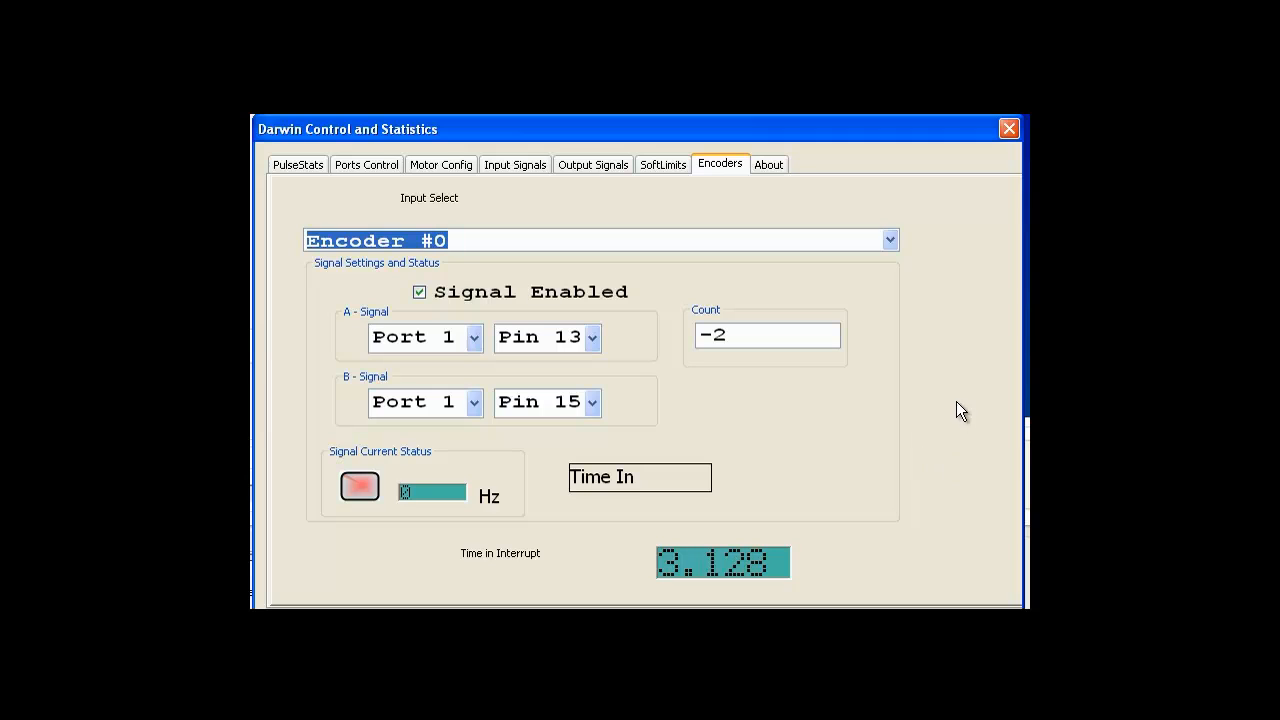
View the Darwin engine's About information and pulse statistics, and close the Darwin control dialog.
left_click(775, 163)
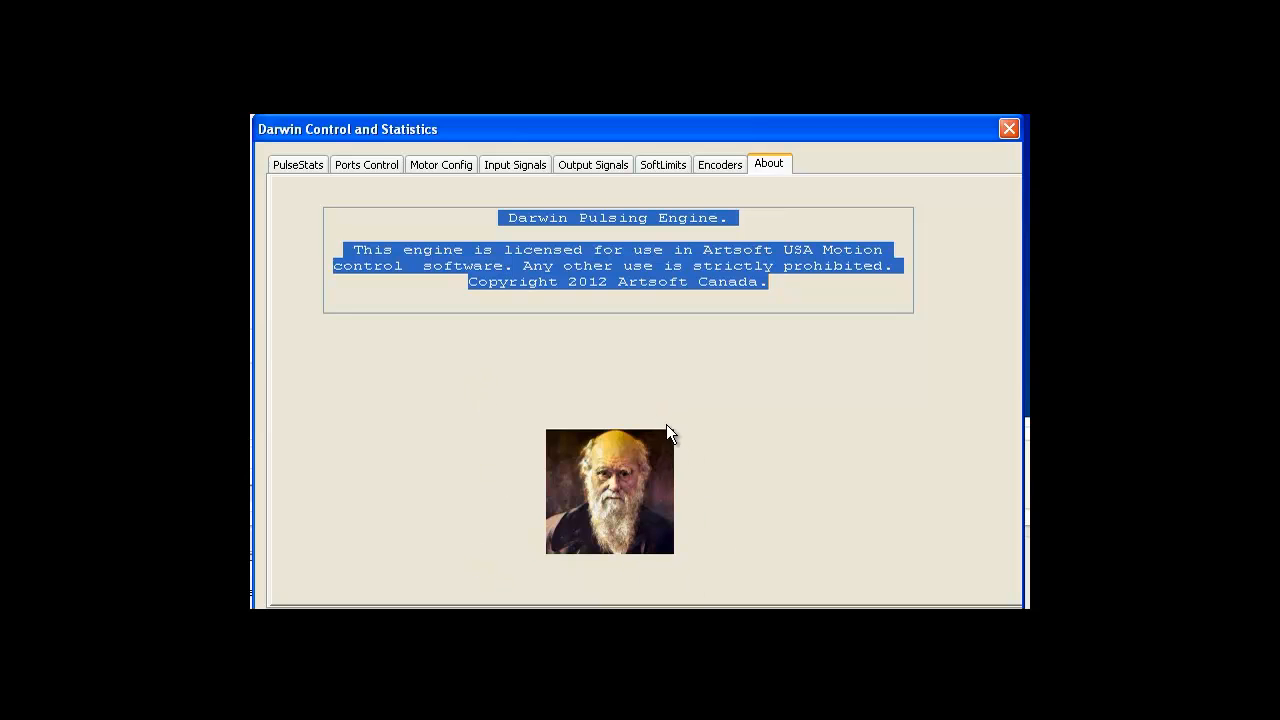
left_click(310, 166)
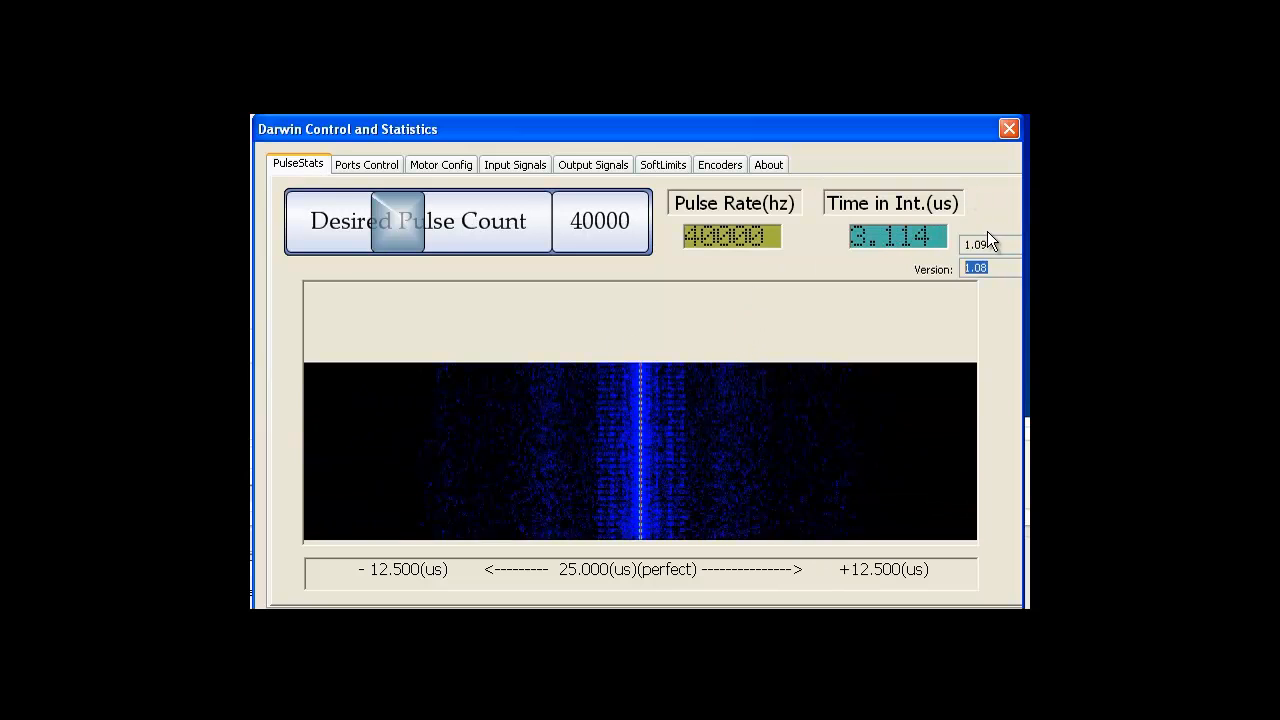
left_click(1008, 129)
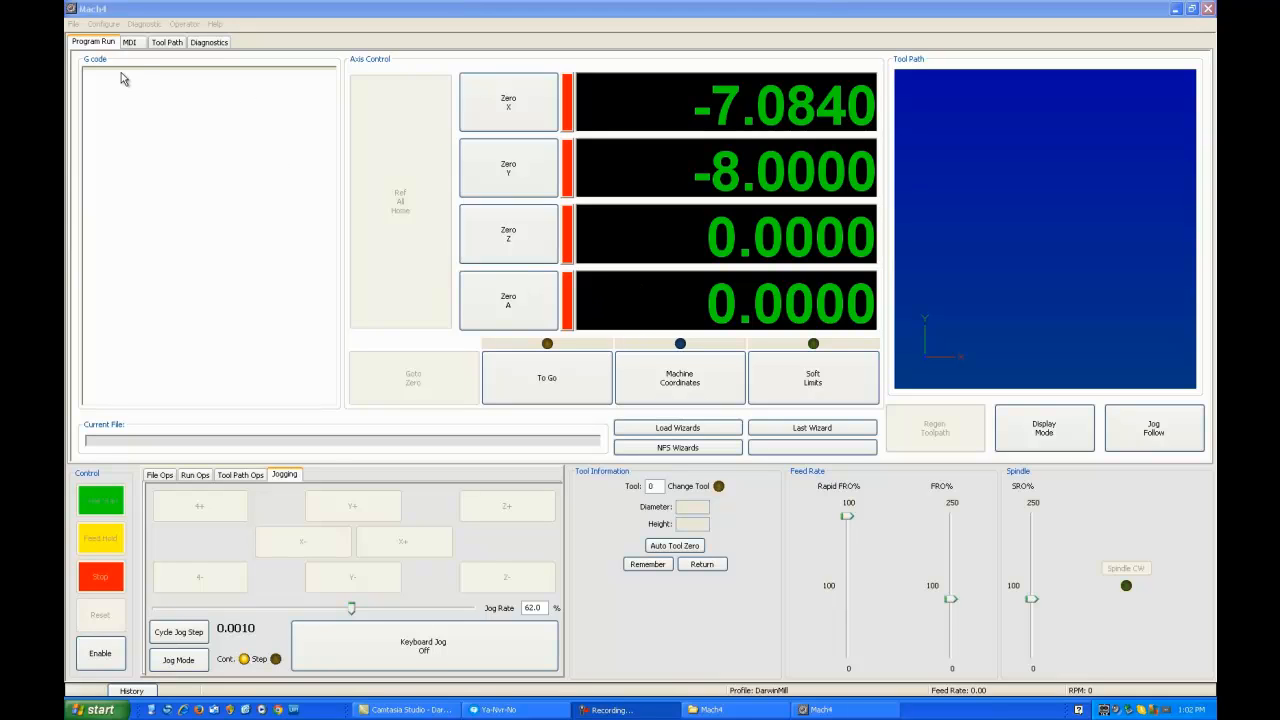
Review the available motion control devices and accept Parallel Port Device as the selection.
left_click(103, 24)
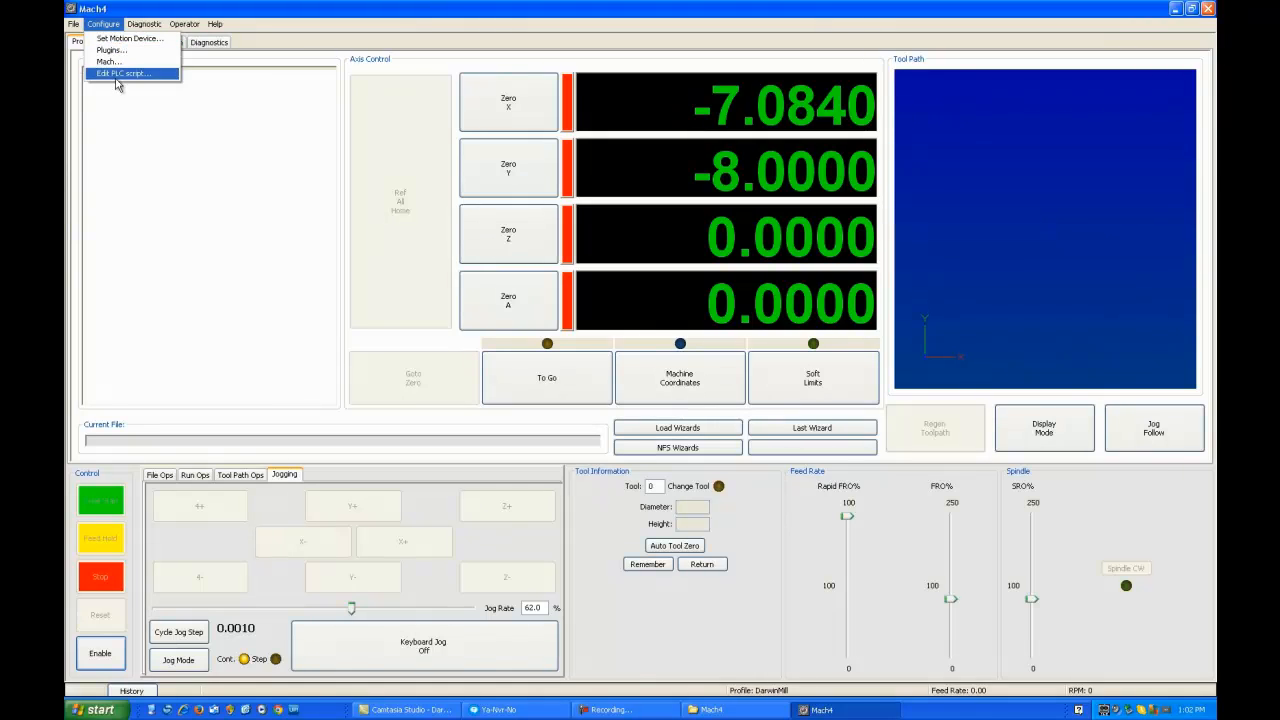
left_click(115, 40)
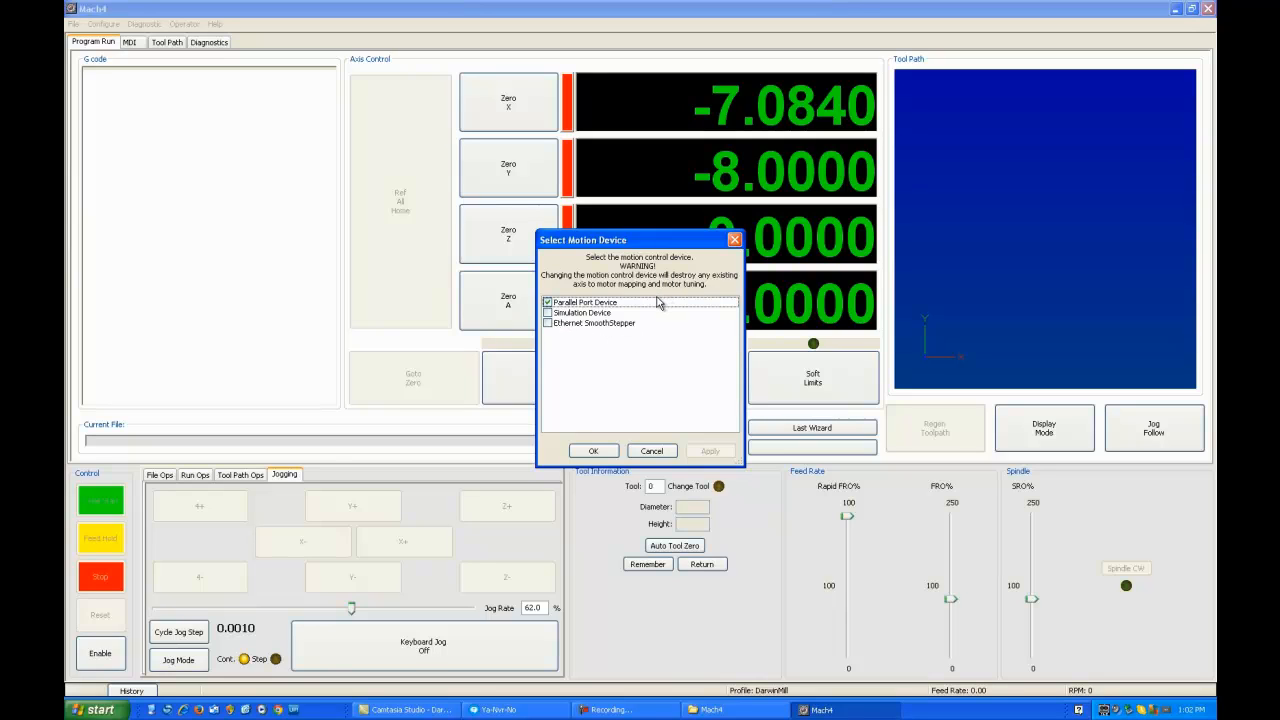
left_click(593, 451)
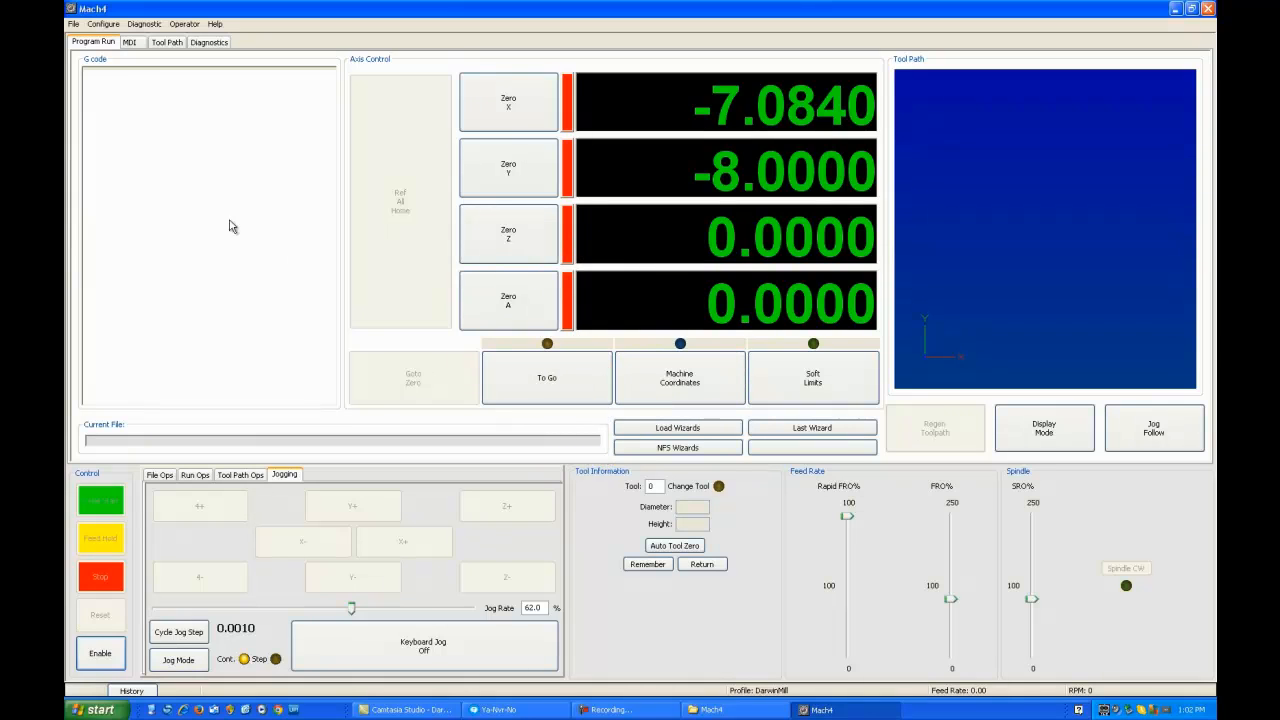
Review the plugin list and view the Darwin PP Driver plugin's configuration, closing both dialogs when done.
left_click(104, 25)
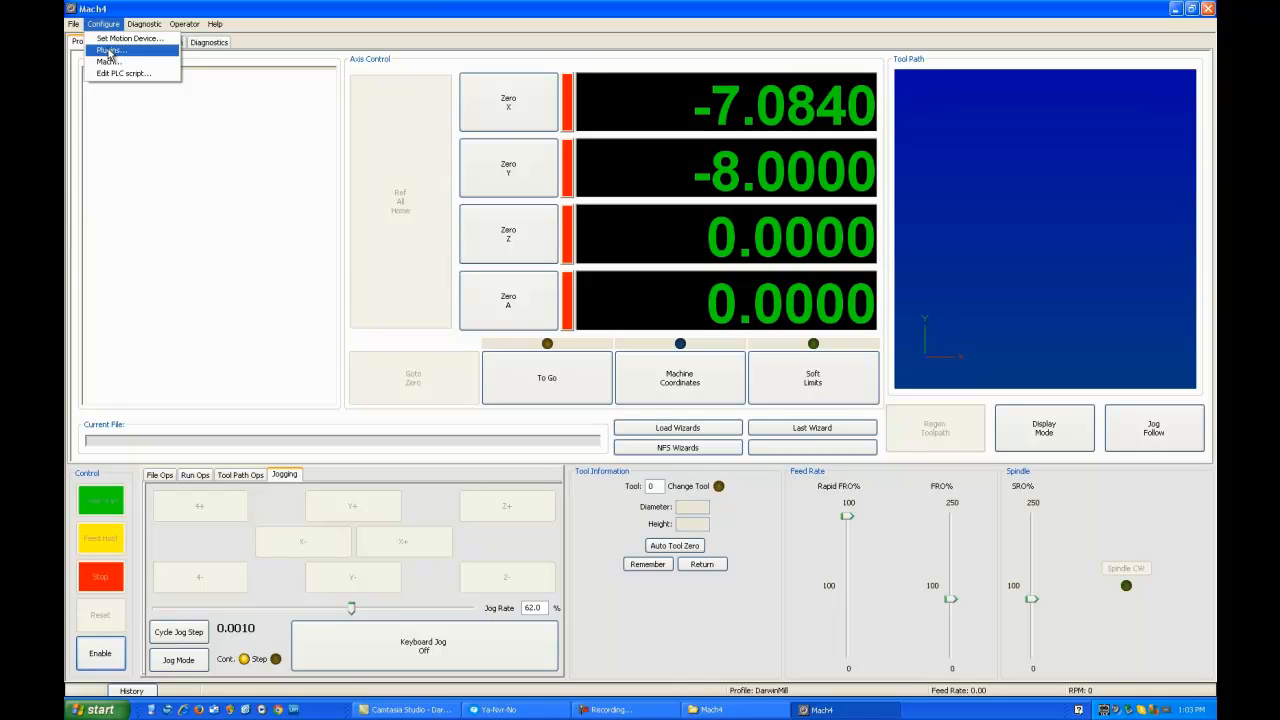
left_click(110, 52)
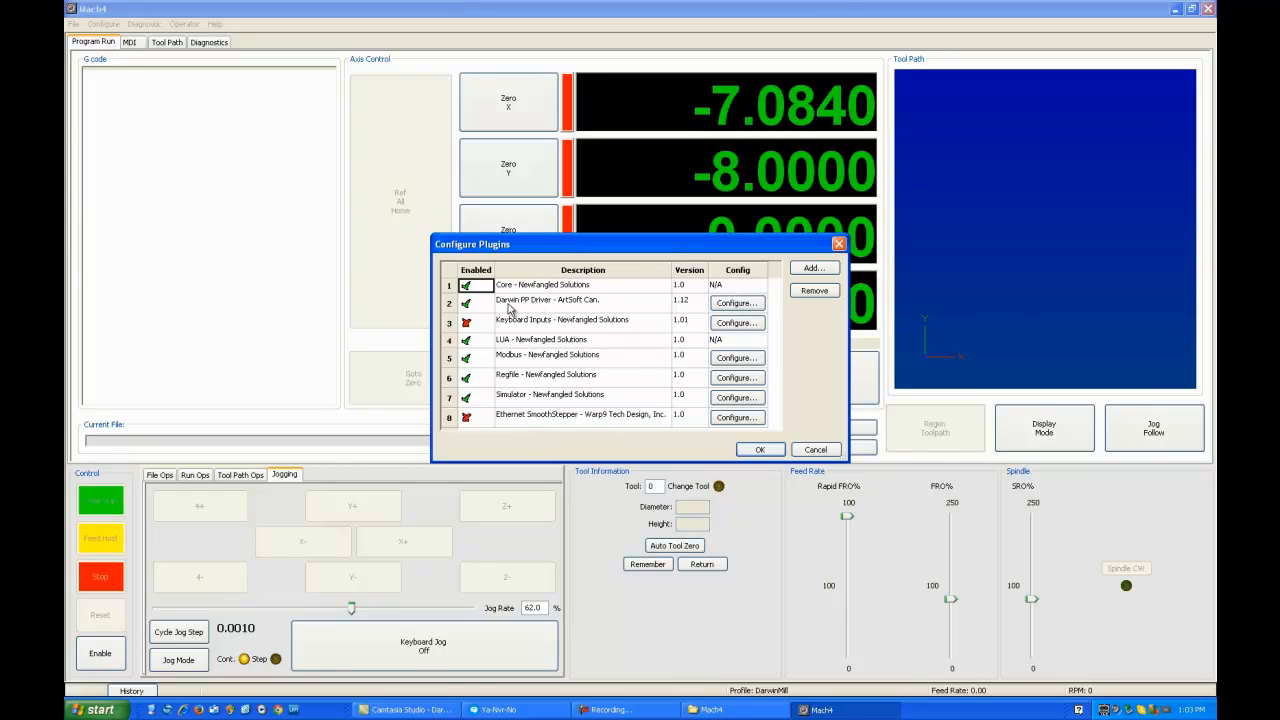
left_click(509, 309)
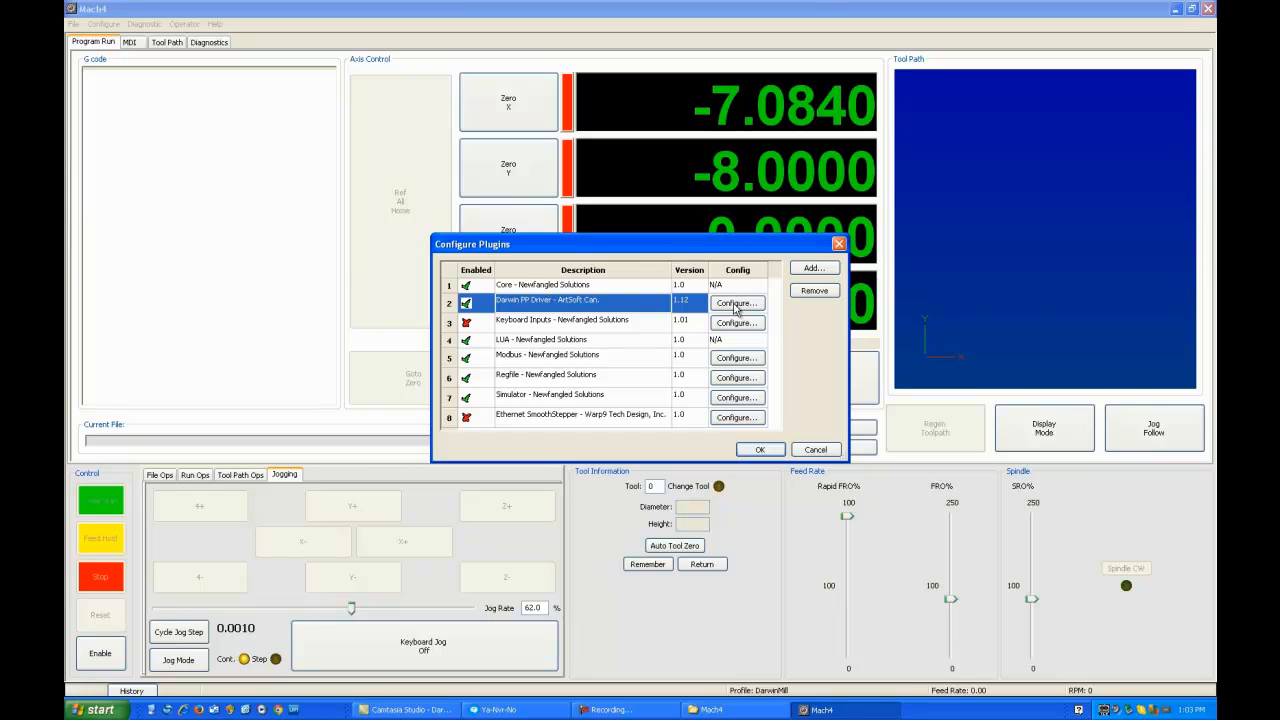
left_click(736, 303)
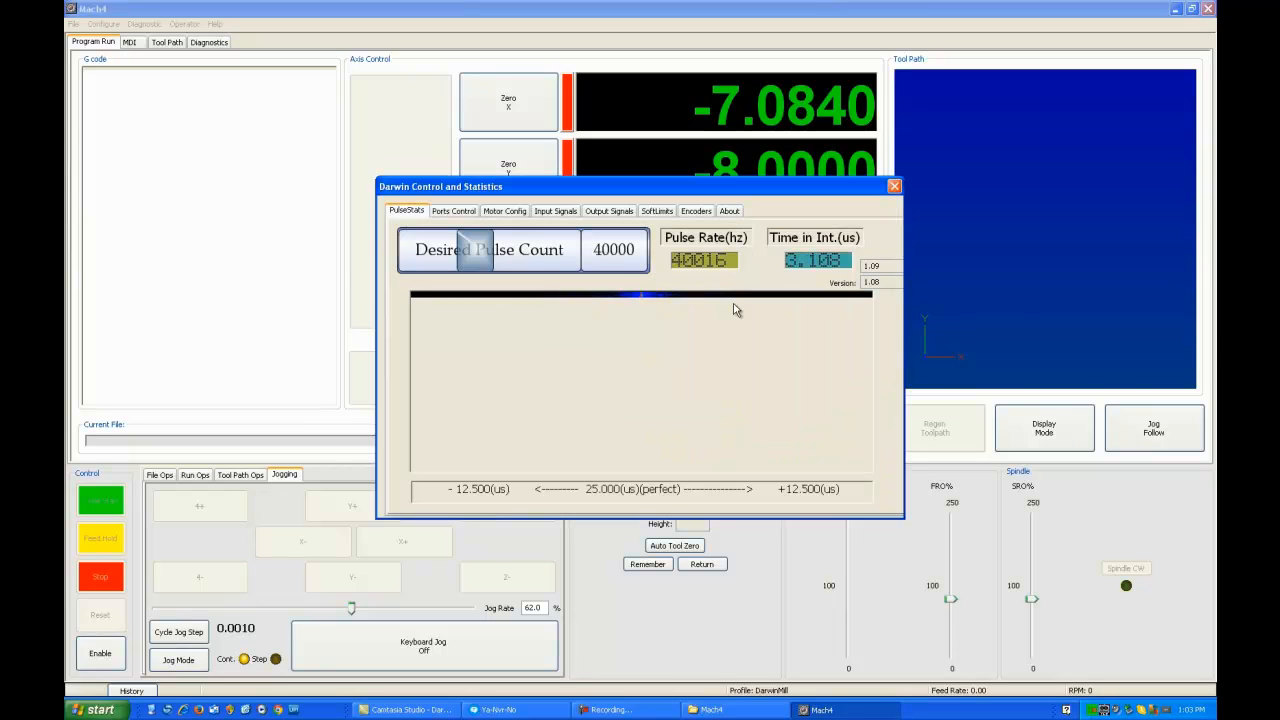
left_click(895, 187)
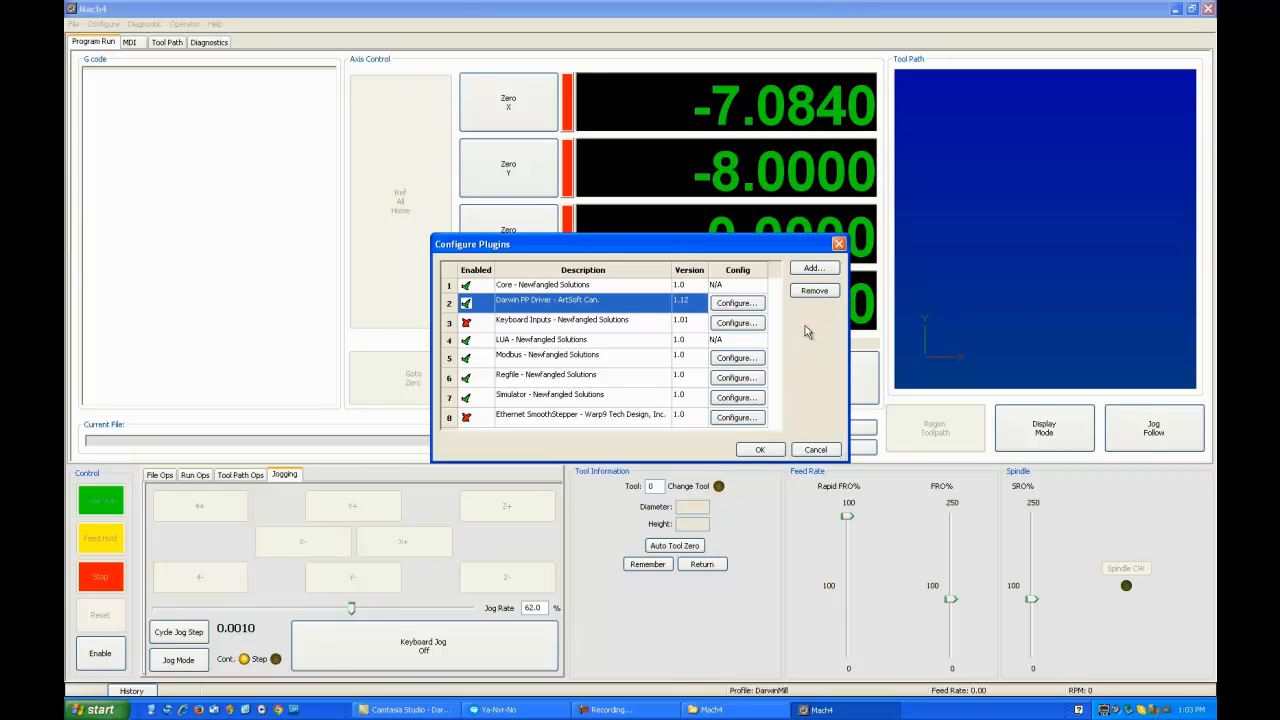
left_click(760, 450)
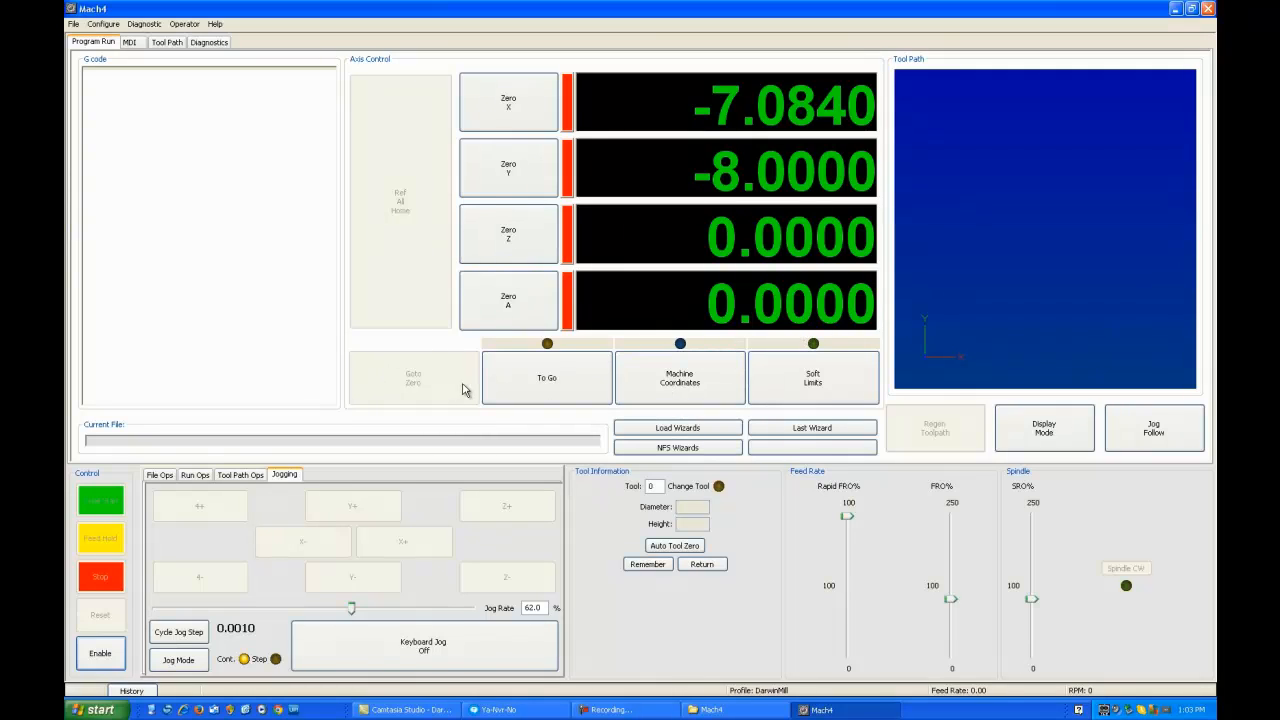
Review the tuning of Motor0, Motor1 and Motor2 in the Mach configuration and apply the motor settings.
left_click(104, 25)
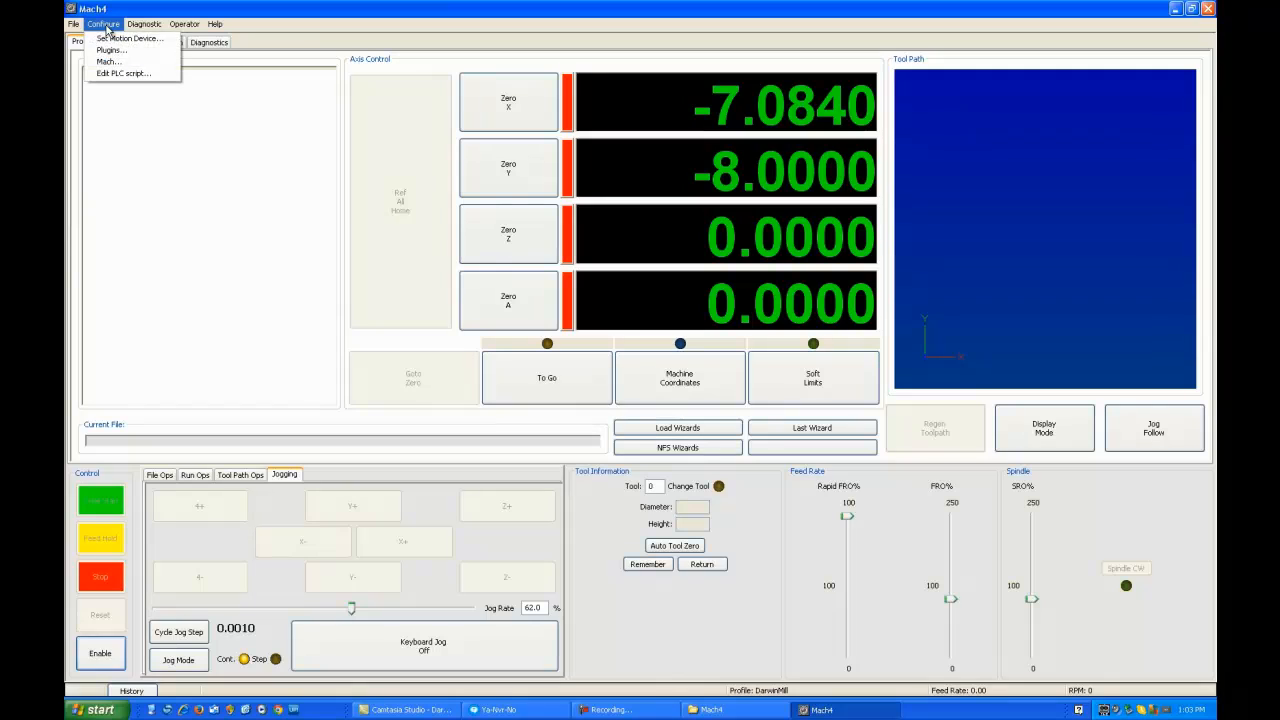
left_click(108, 62)
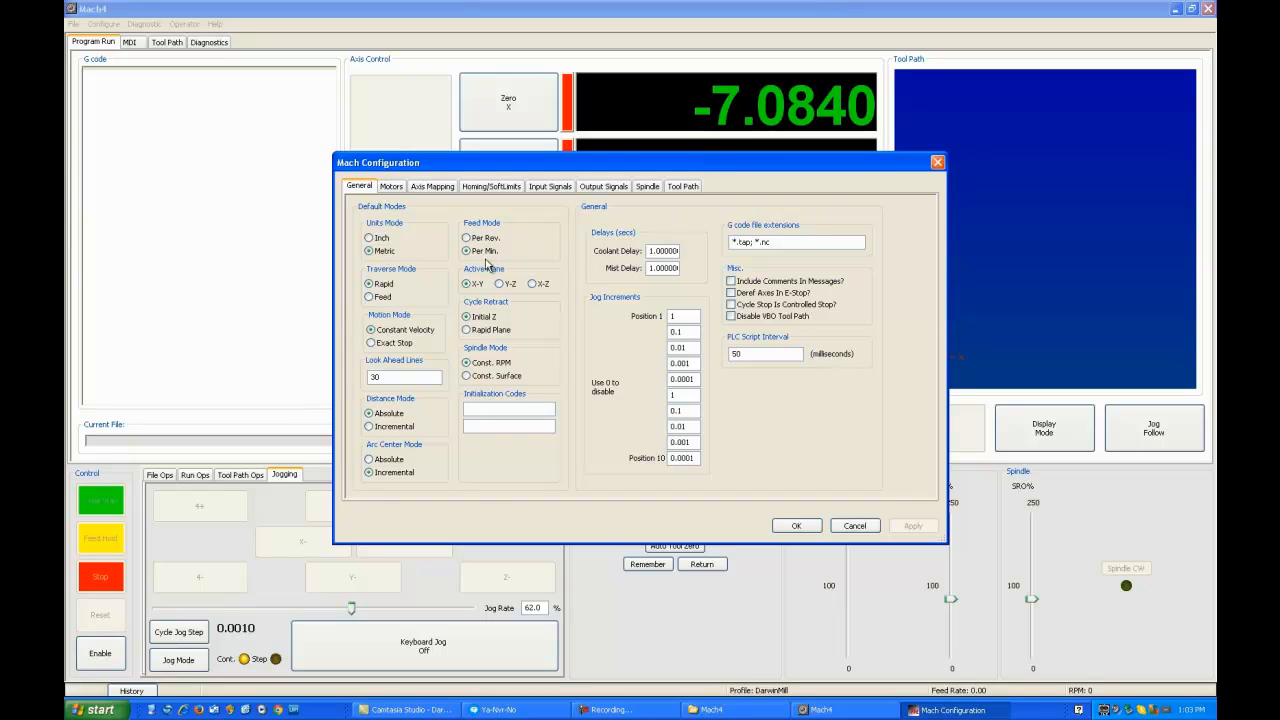
left_click(391, 187)
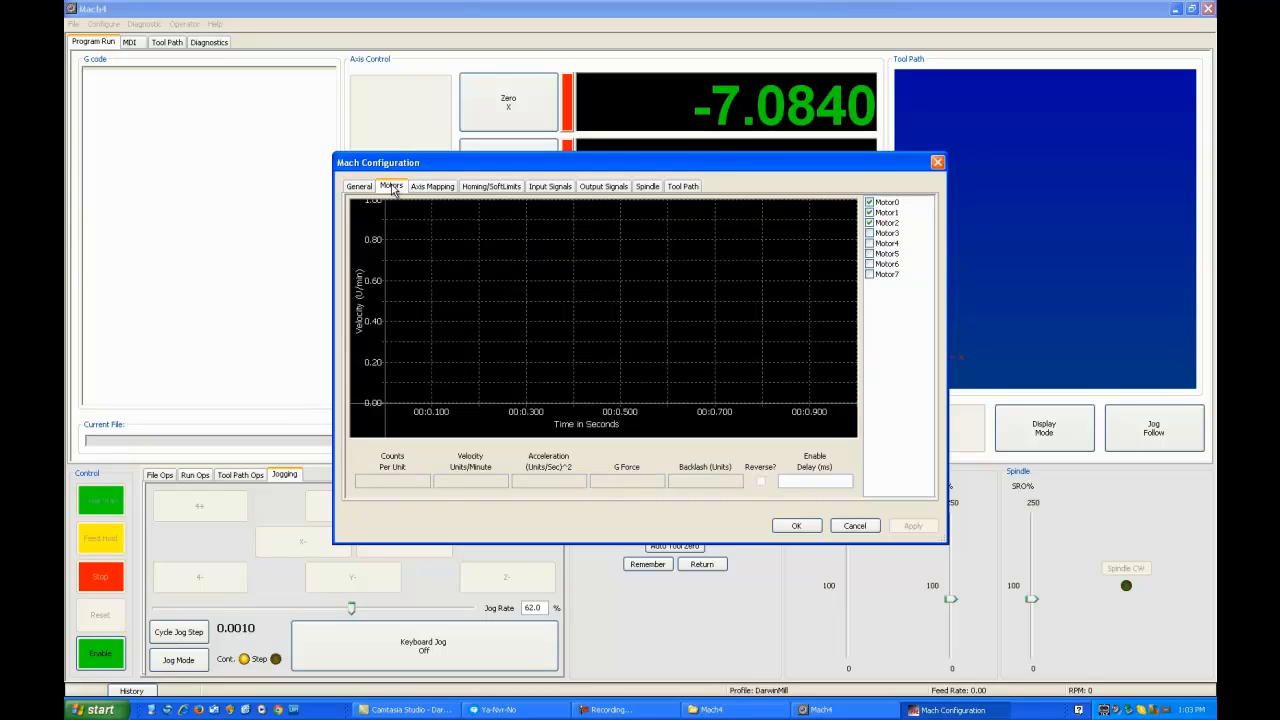
left_click(892, 202)
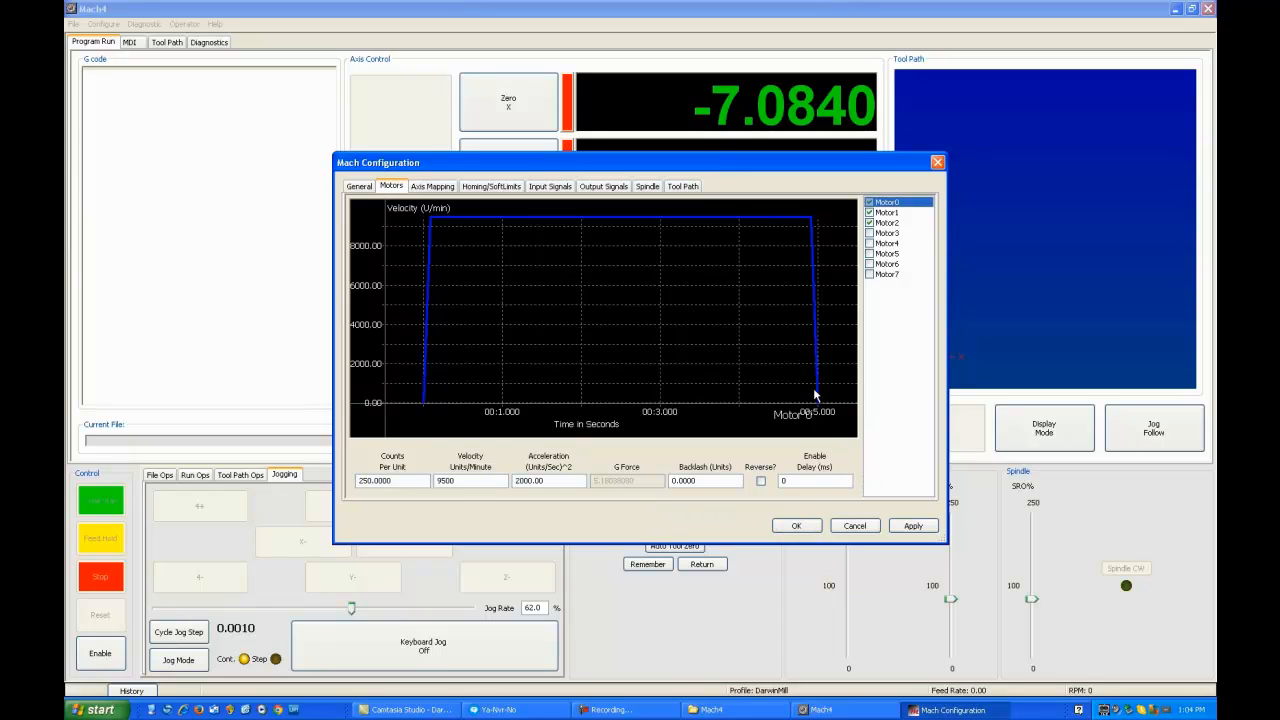
left_click(885, 213)
left_click(886, 223)
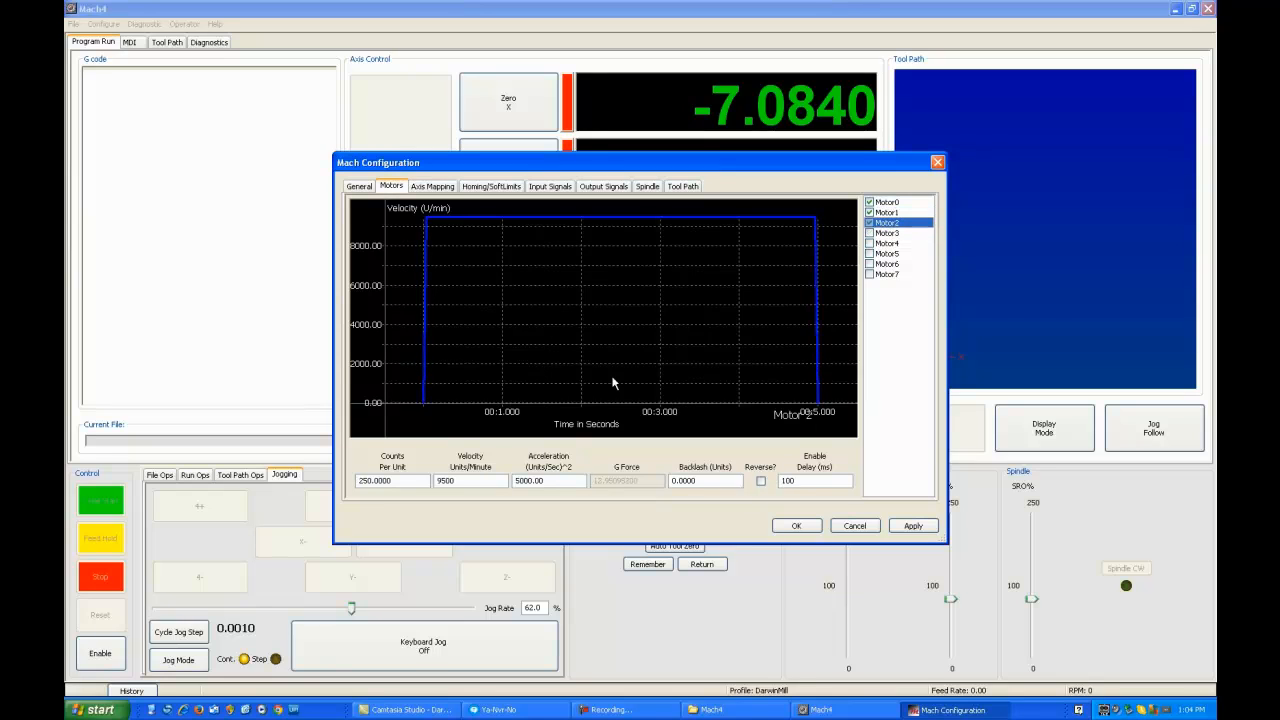
left_click(913, 528)
Review the X and Y master motor choices in the axis mapping, keeping Y enabled, and view the homing and soft-limit settings.
left_click(426, 190)
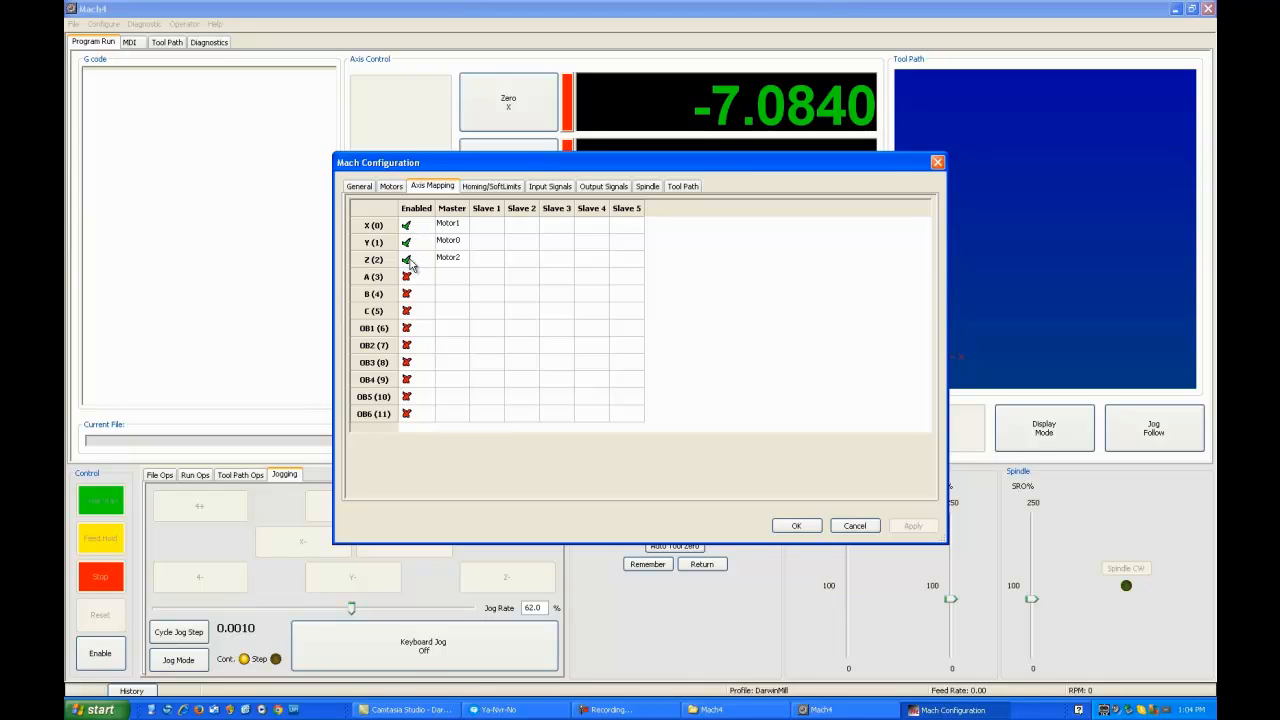
left_click(455, 226)
left_click(463, 227)
left_click(464, 228)
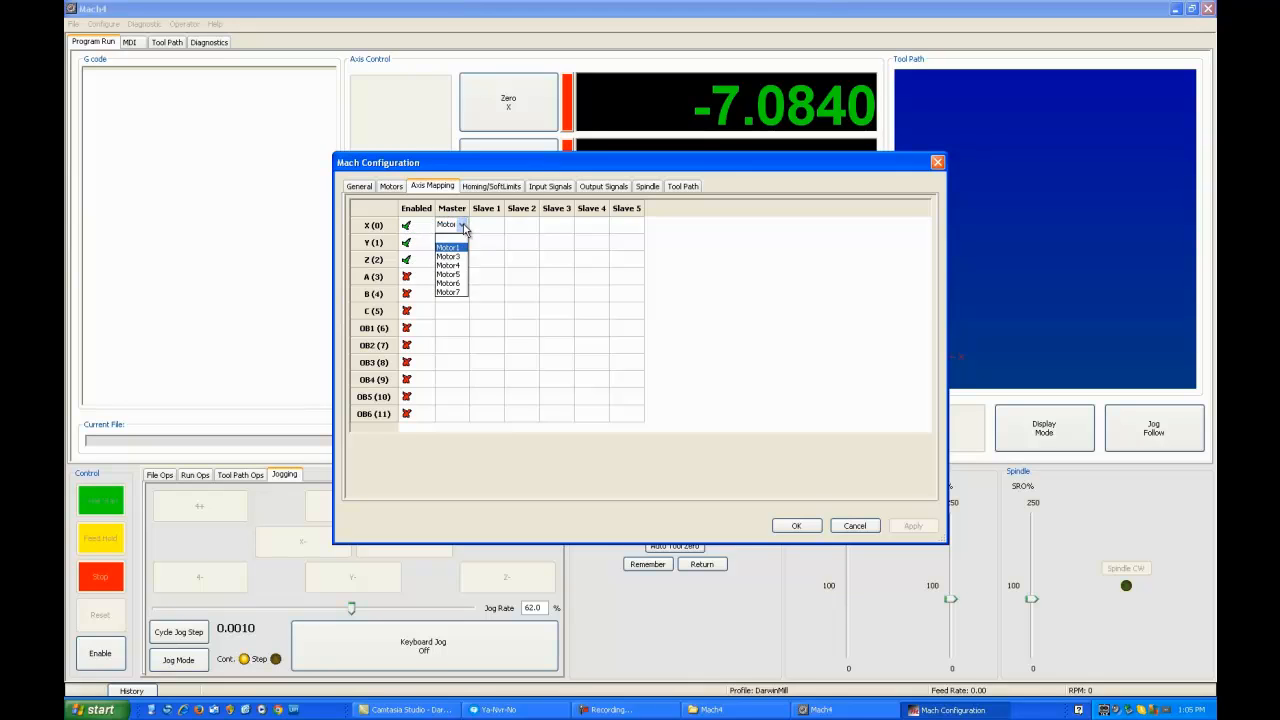
left_click(463, 226)
left_click(466, 242)
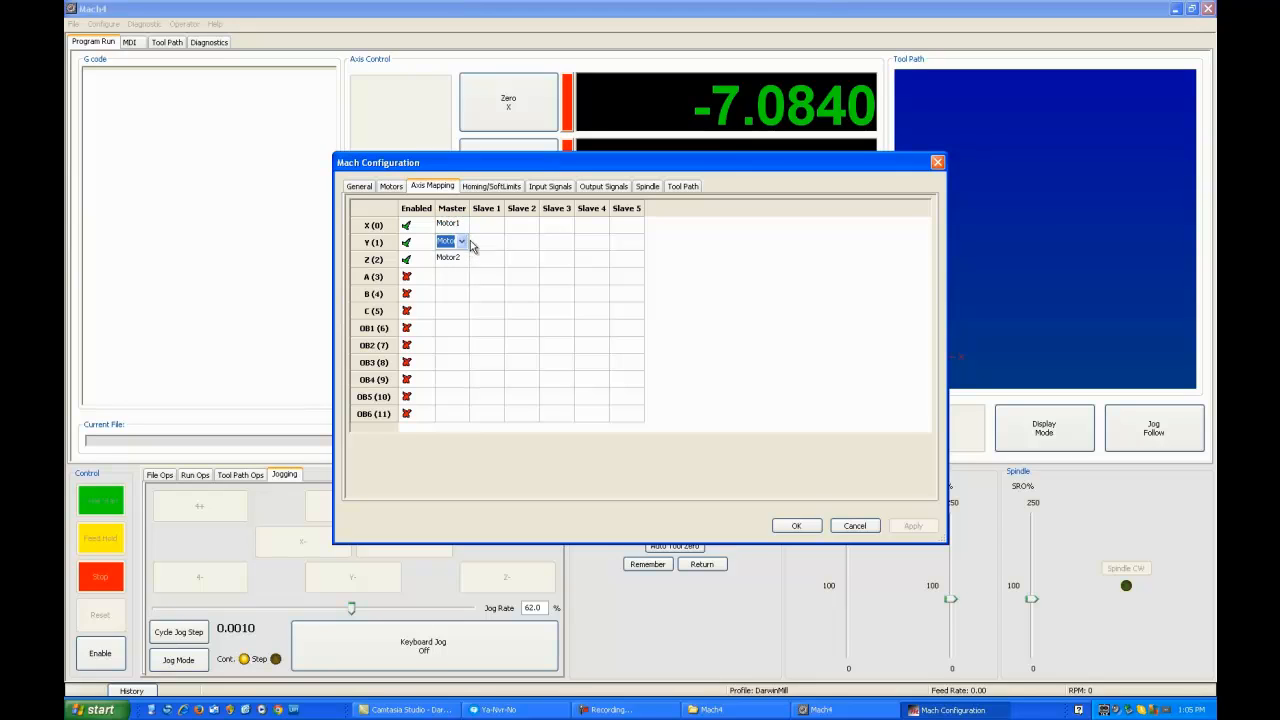
left_click(427, 242)
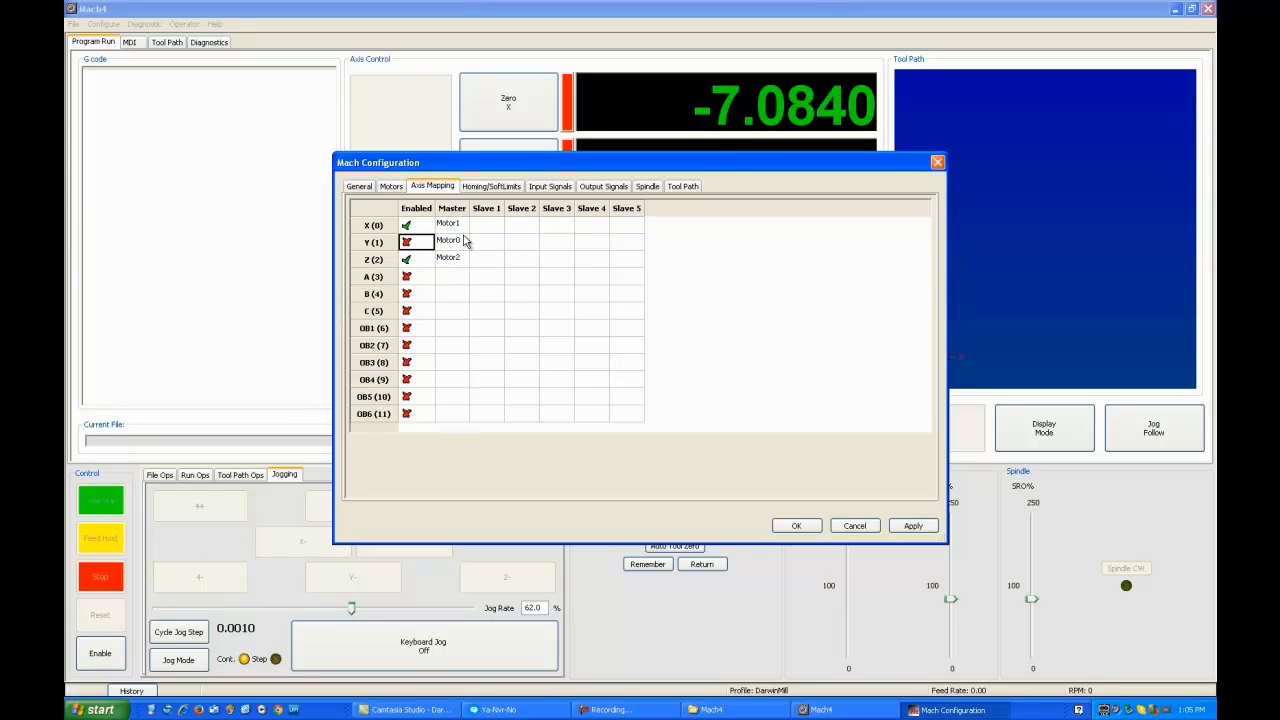
left_click(408, 246)
left_click(489, 188)
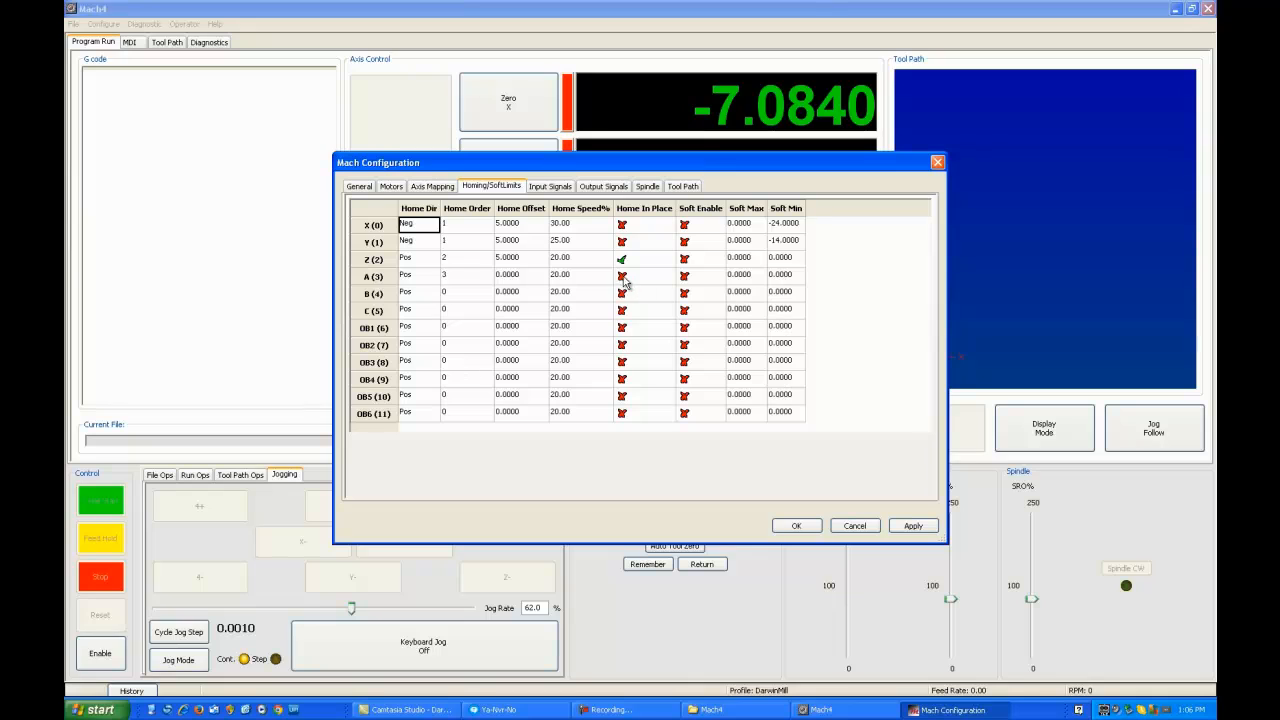
Map the Motor 0 Home input signal to the Darwin device's Home Y input.
left_click(552, 187)
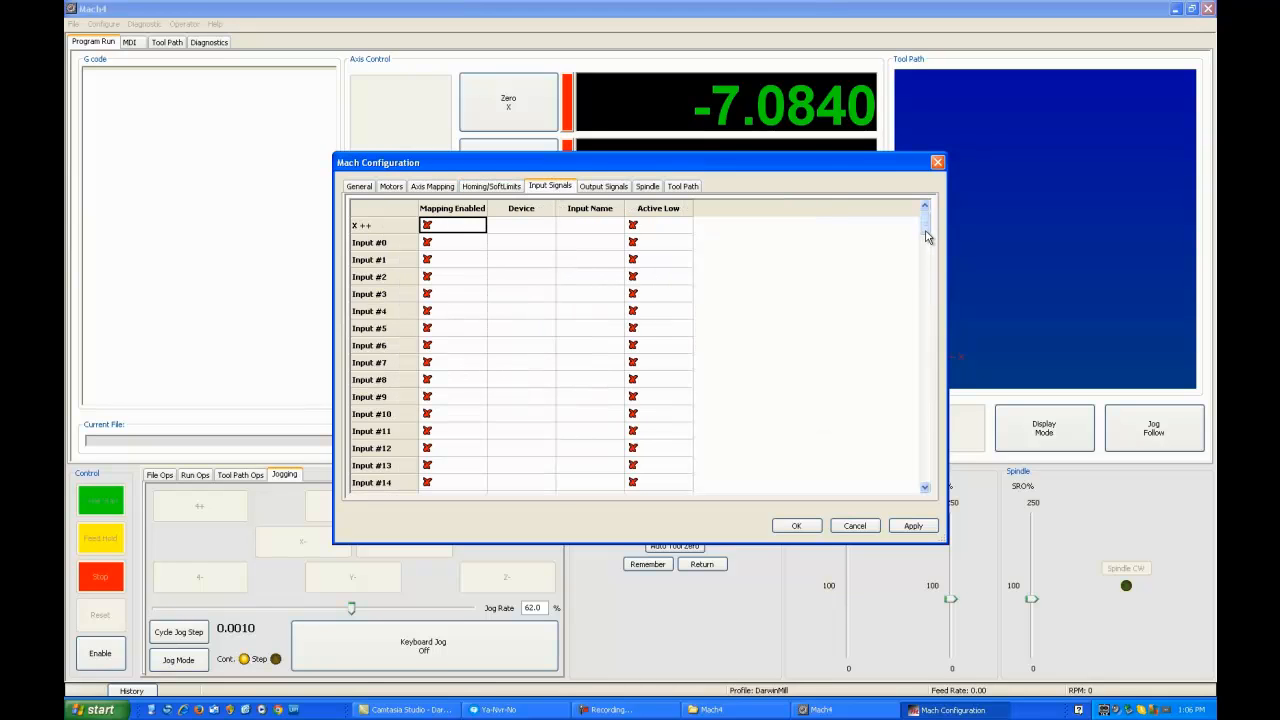
left_click_drag(926, 230, 922, 314)
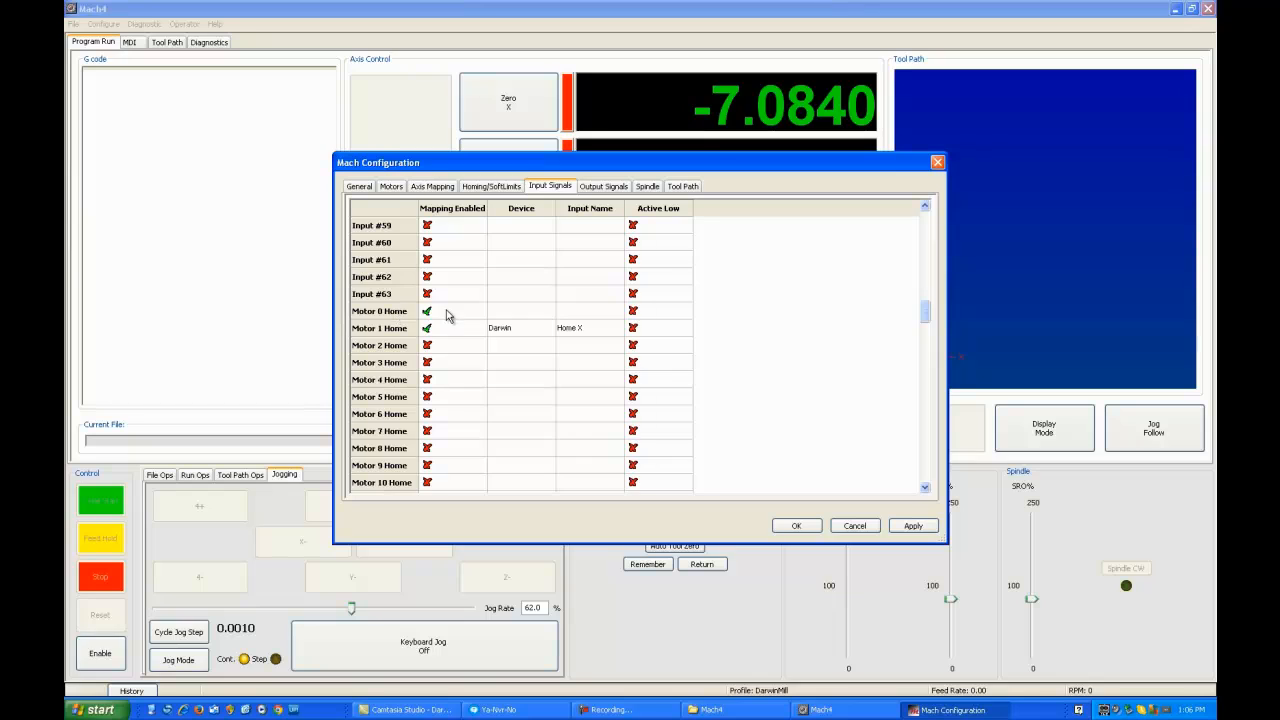
left_click(521, 316)
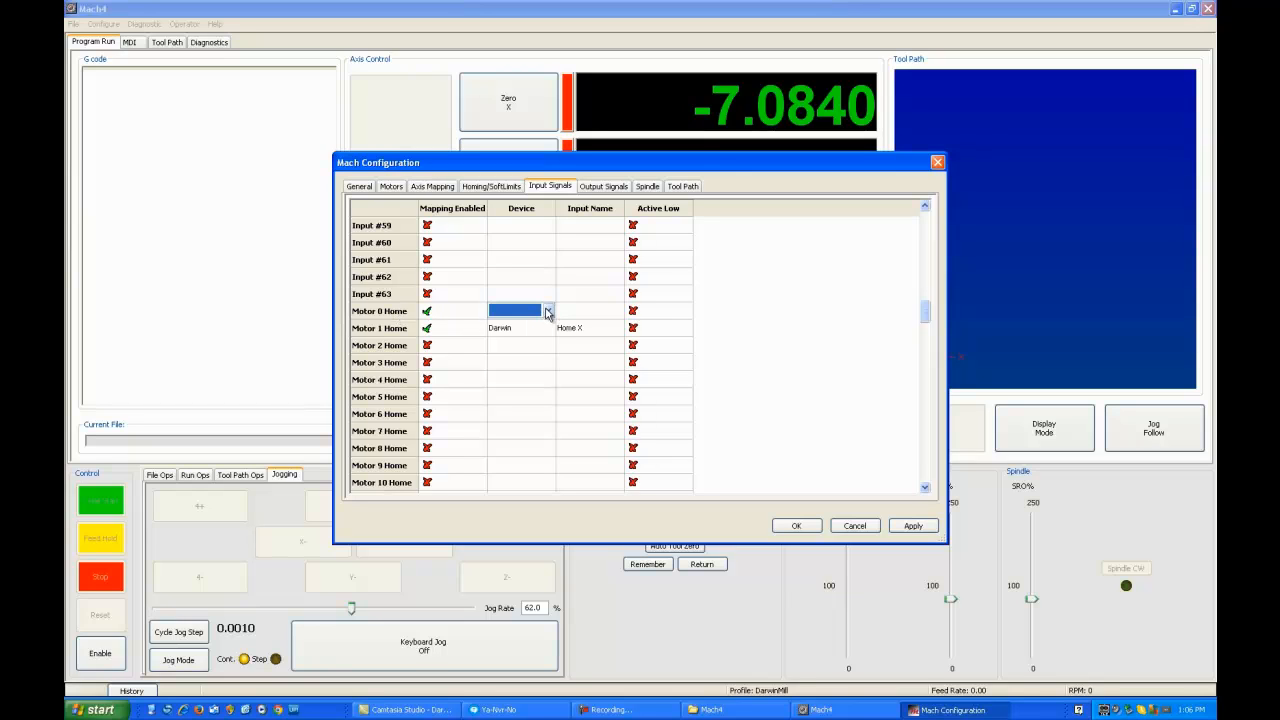
left_click(546, 311)
left_click(532, 332)
left_click(588, 316)
left_click(617, 310)
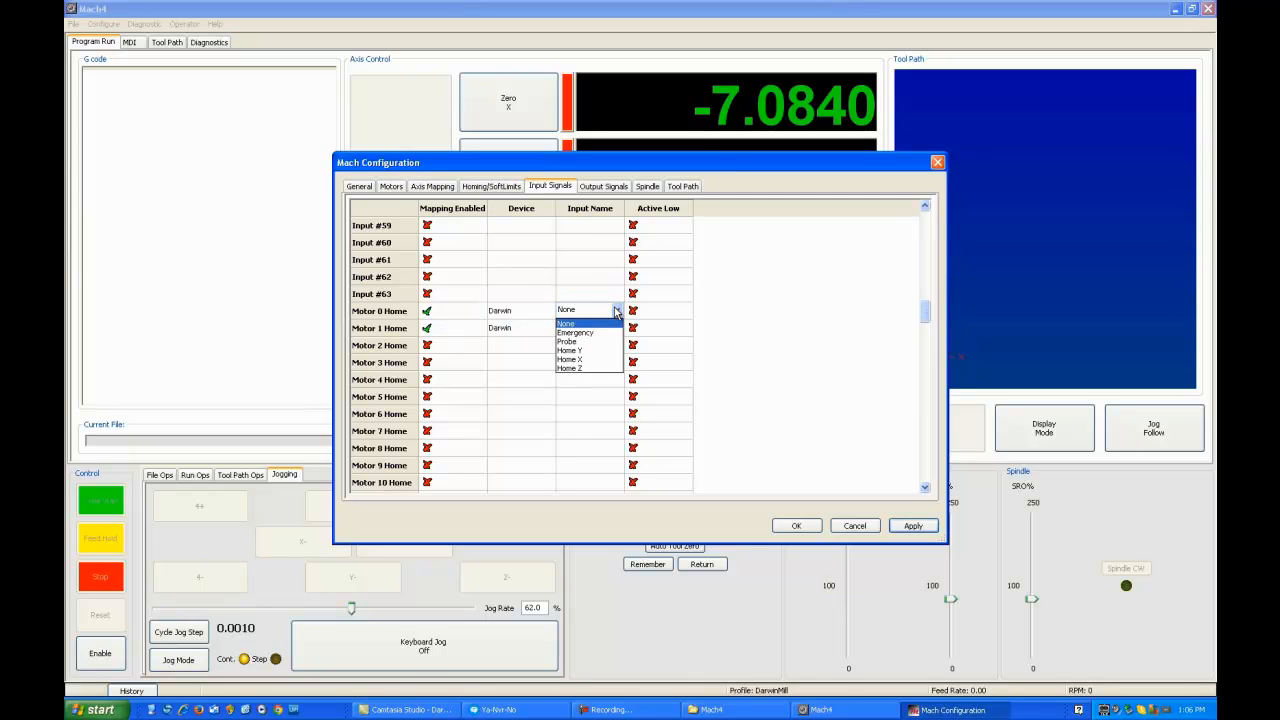
left_click(584, 351)
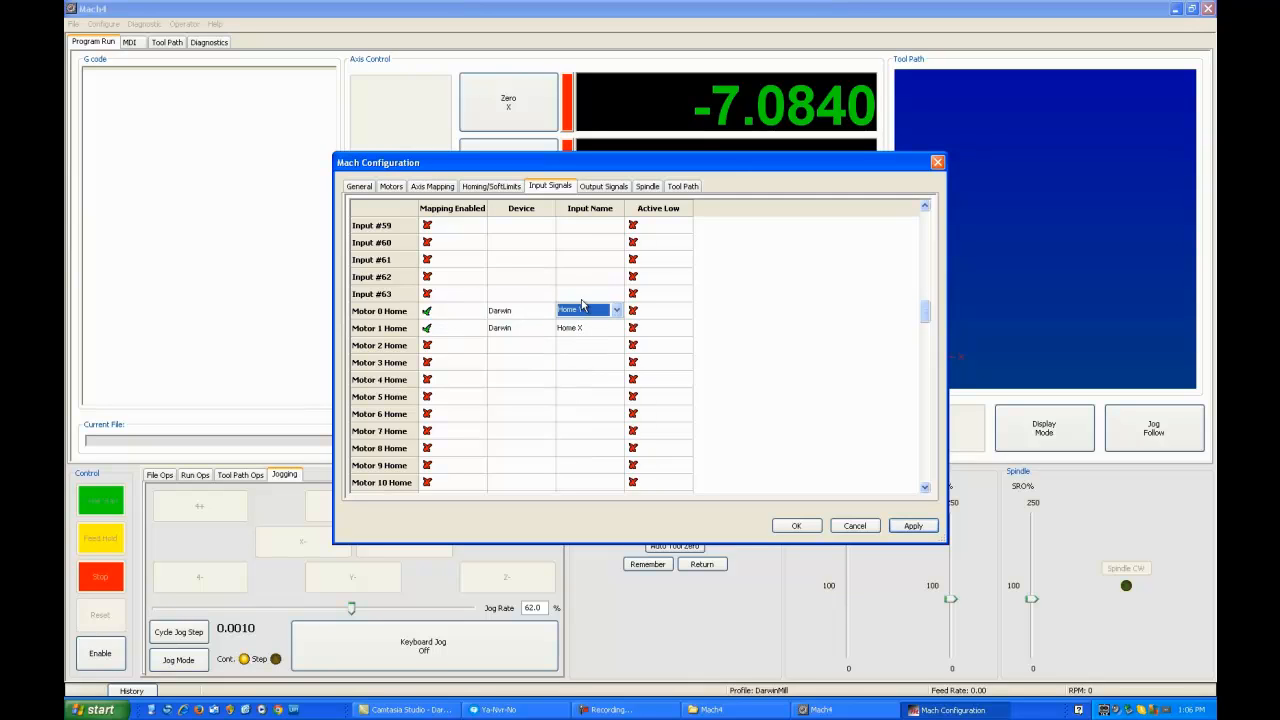
left_click(767, 312)
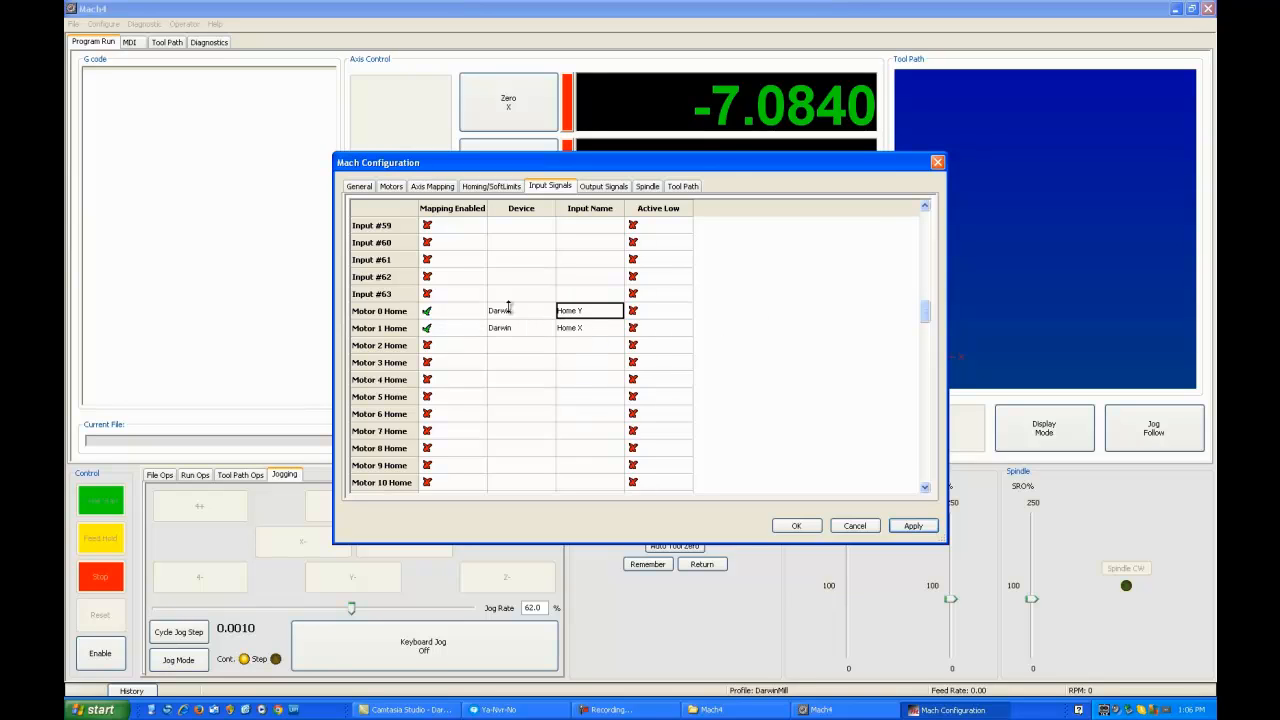
Check the Motor 0 Home mapping's enabled state and available input names, keeping Home Y selected.
left_click(453, 312)
left_click(428, 316)
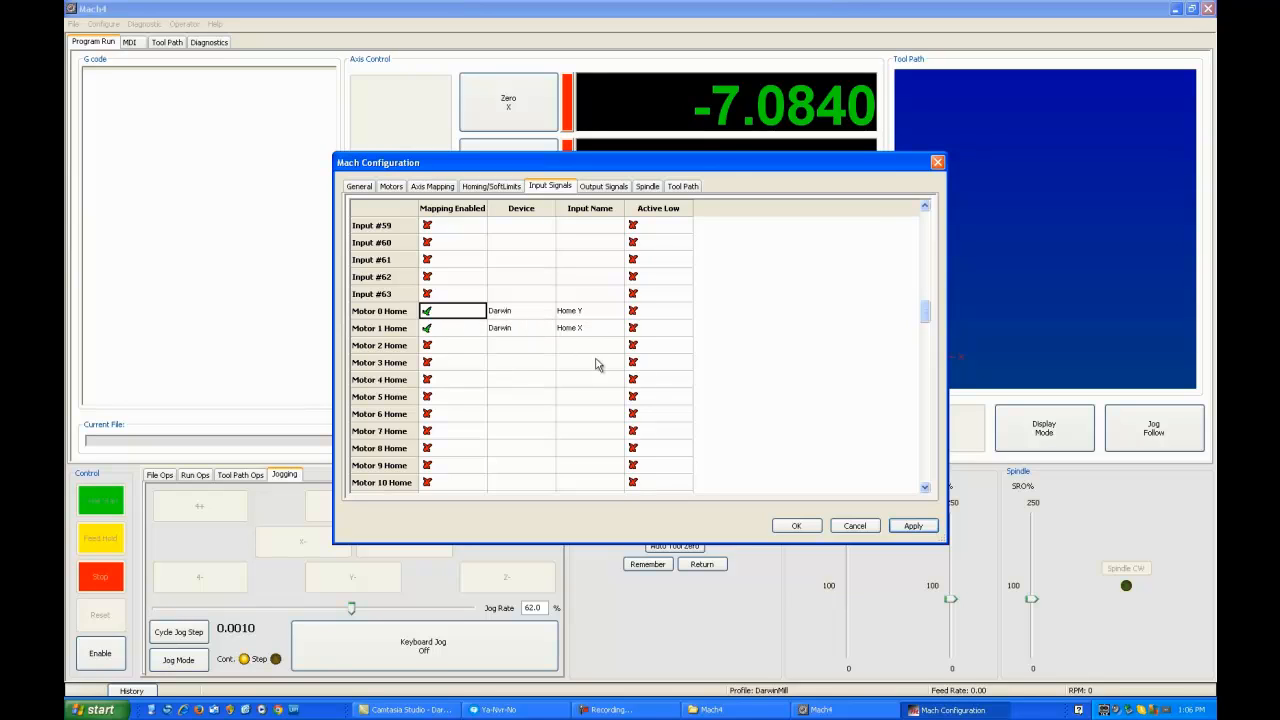
double_click(602, 313)
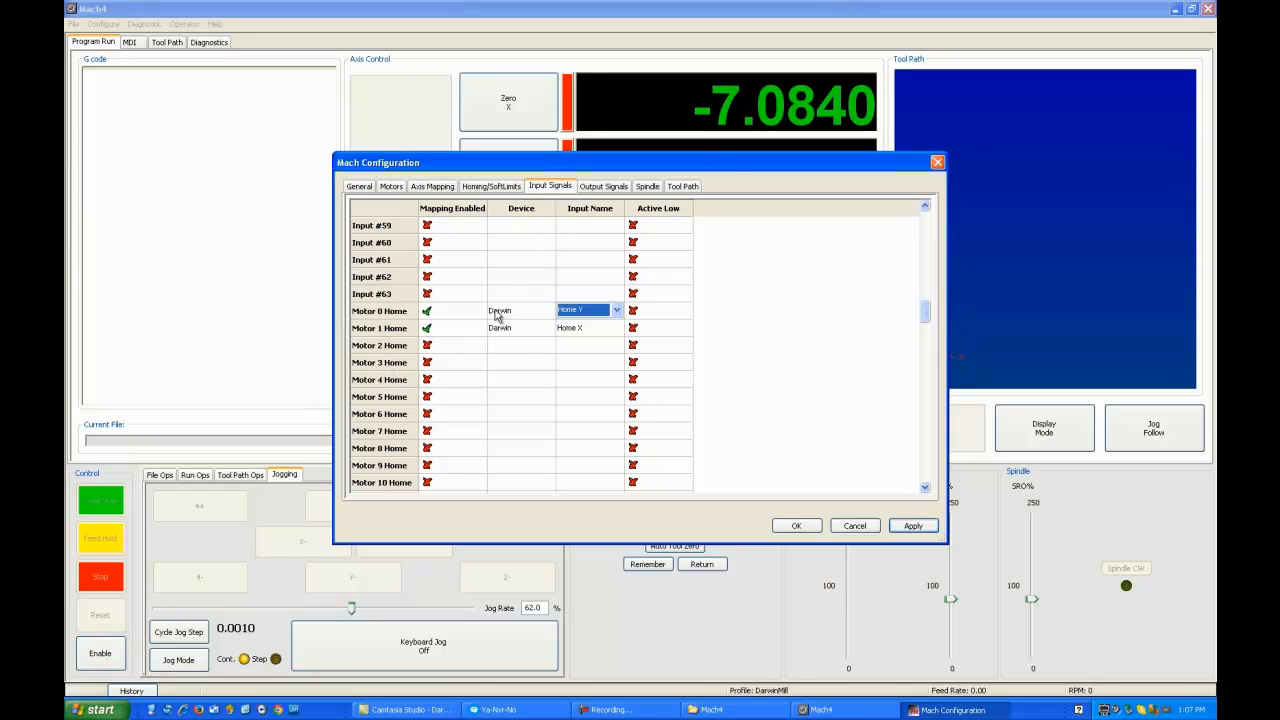
left_click(616, 310)
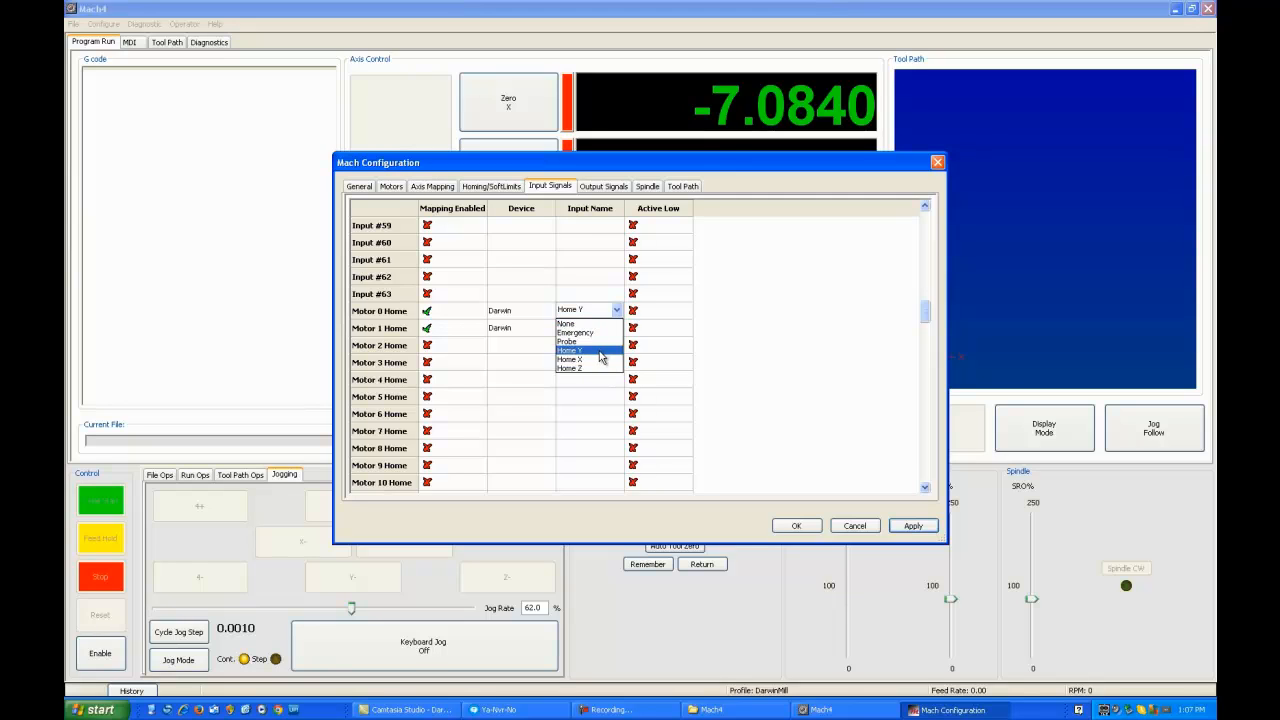
left_click(600, 351)
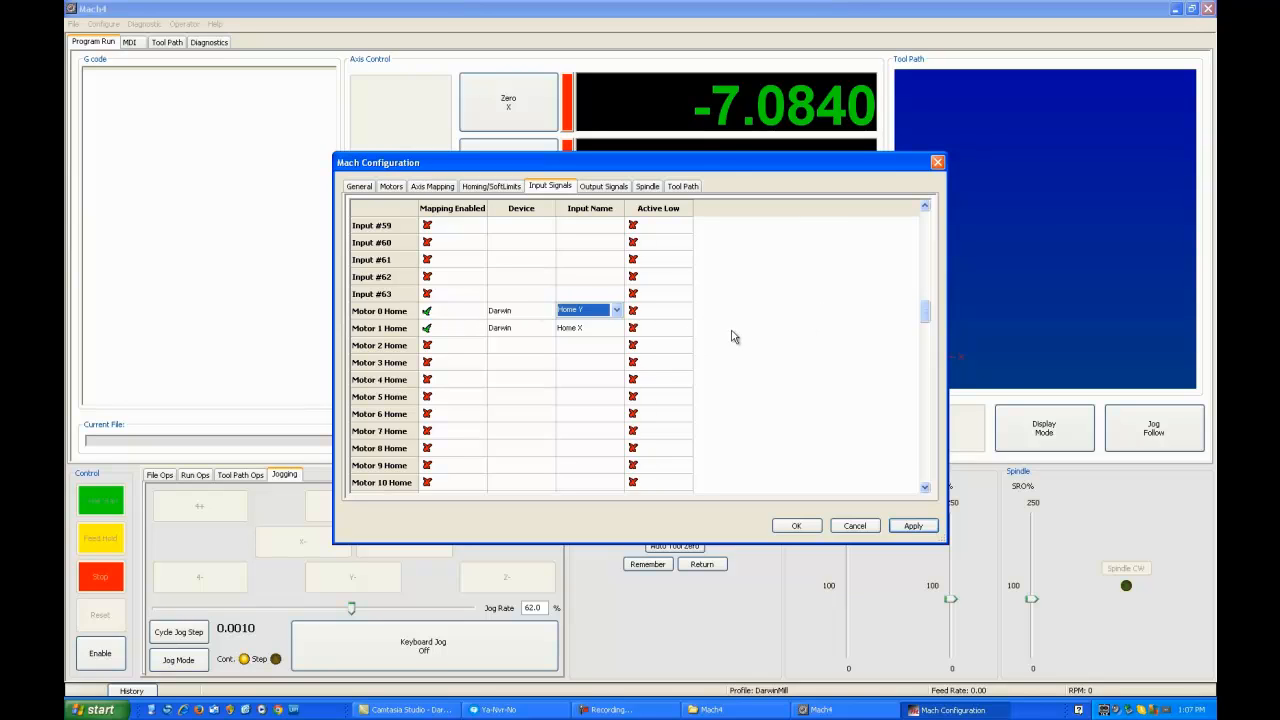
Review the output signal mappings and the Darwin output names available for Enable #0, keeping Enable selected.
left_click(605, 189)
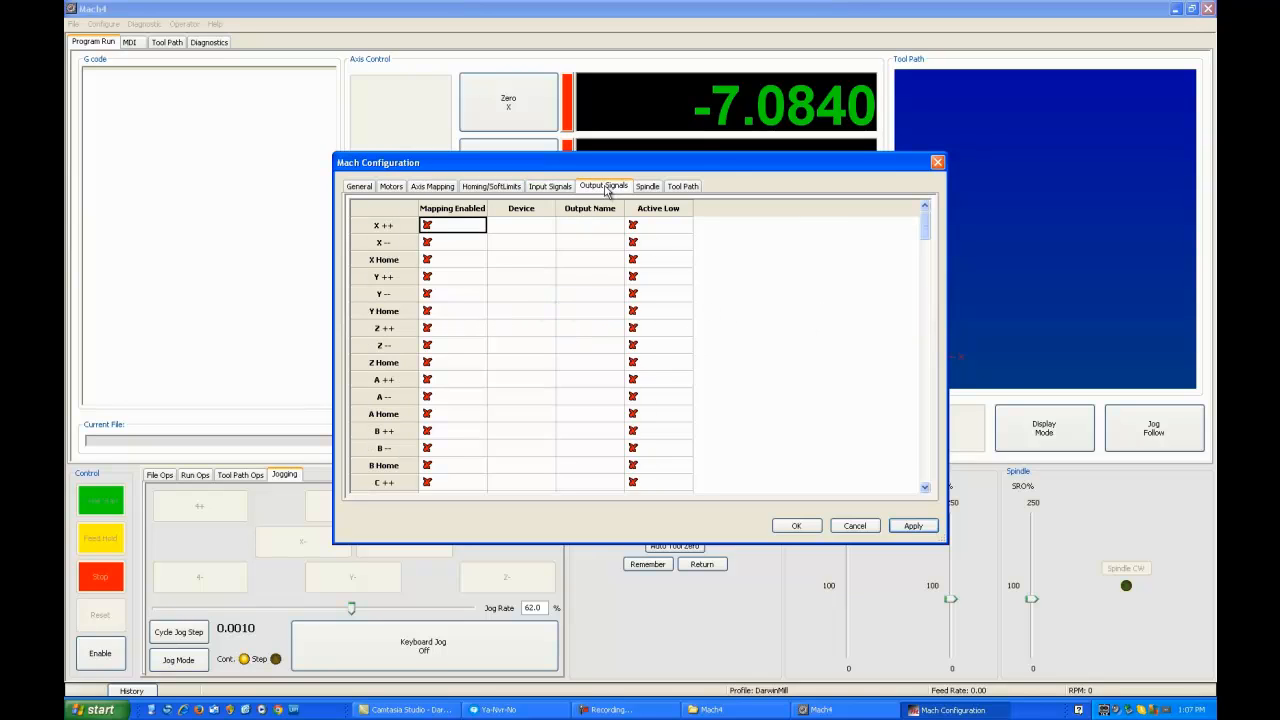
left_click_drag(929, 230, 930, 251)
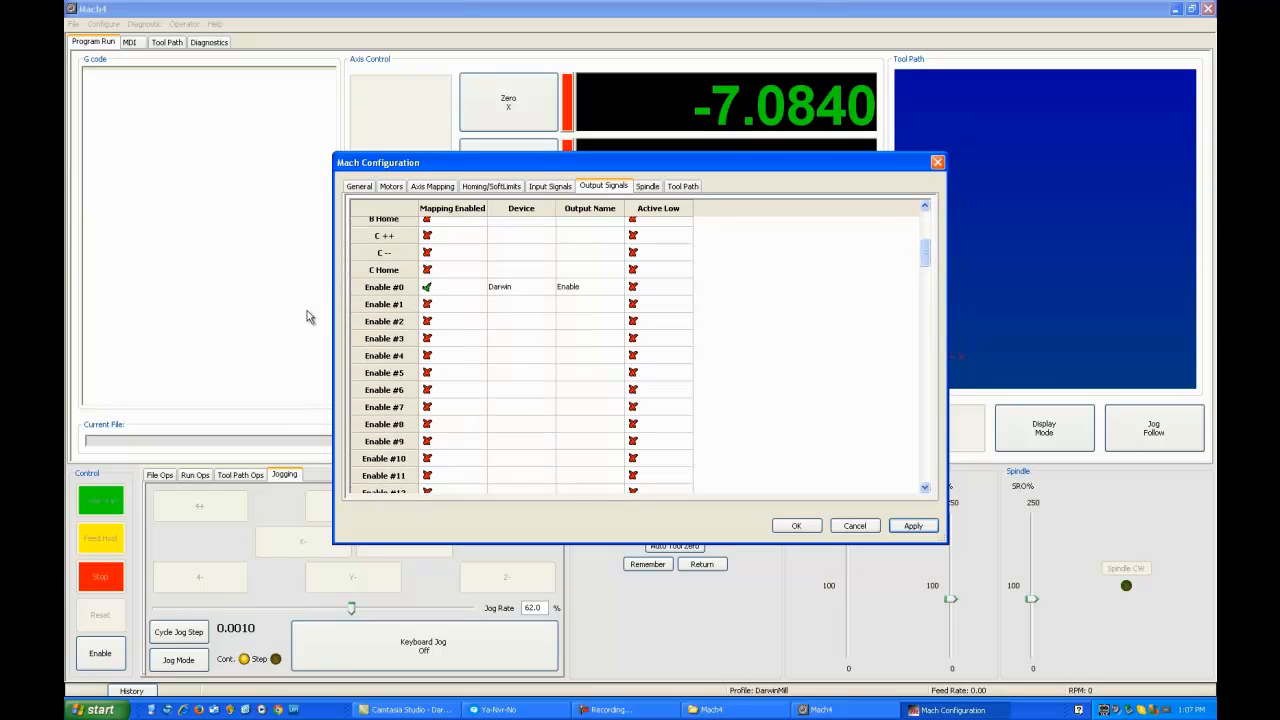
left_click(616, 291)
left_click(618, 288)
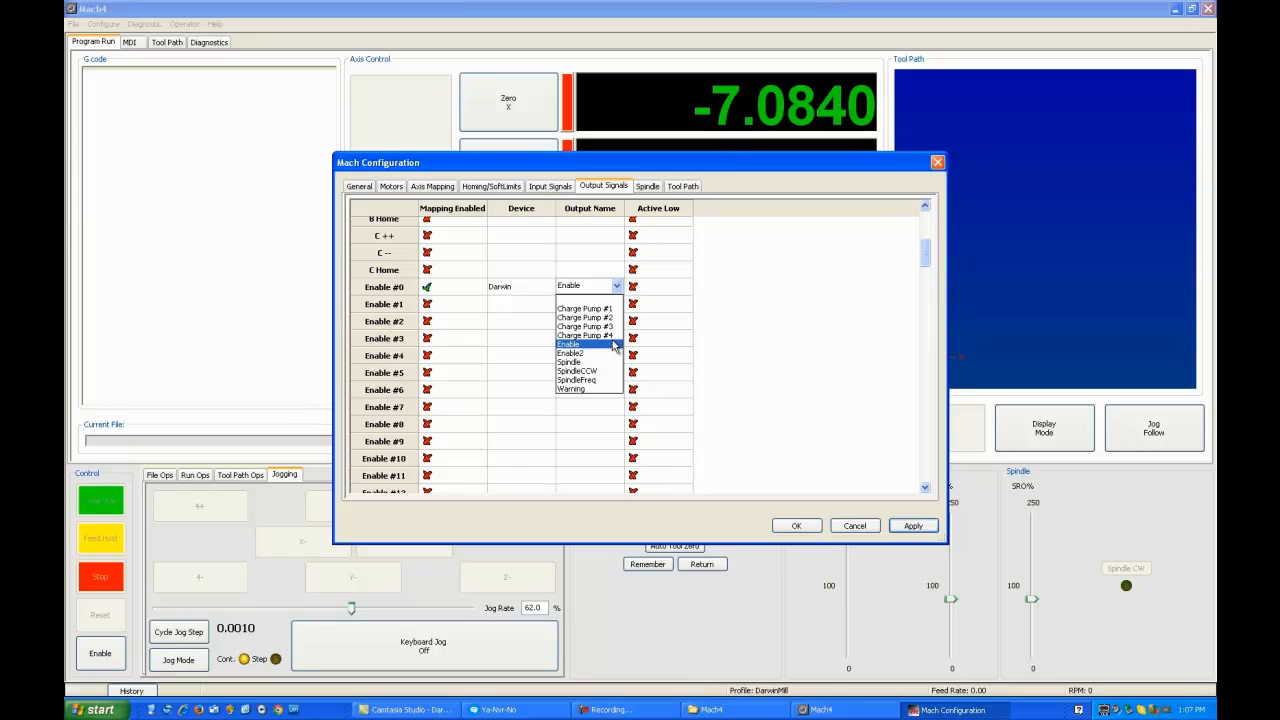
left_click(590, 345)
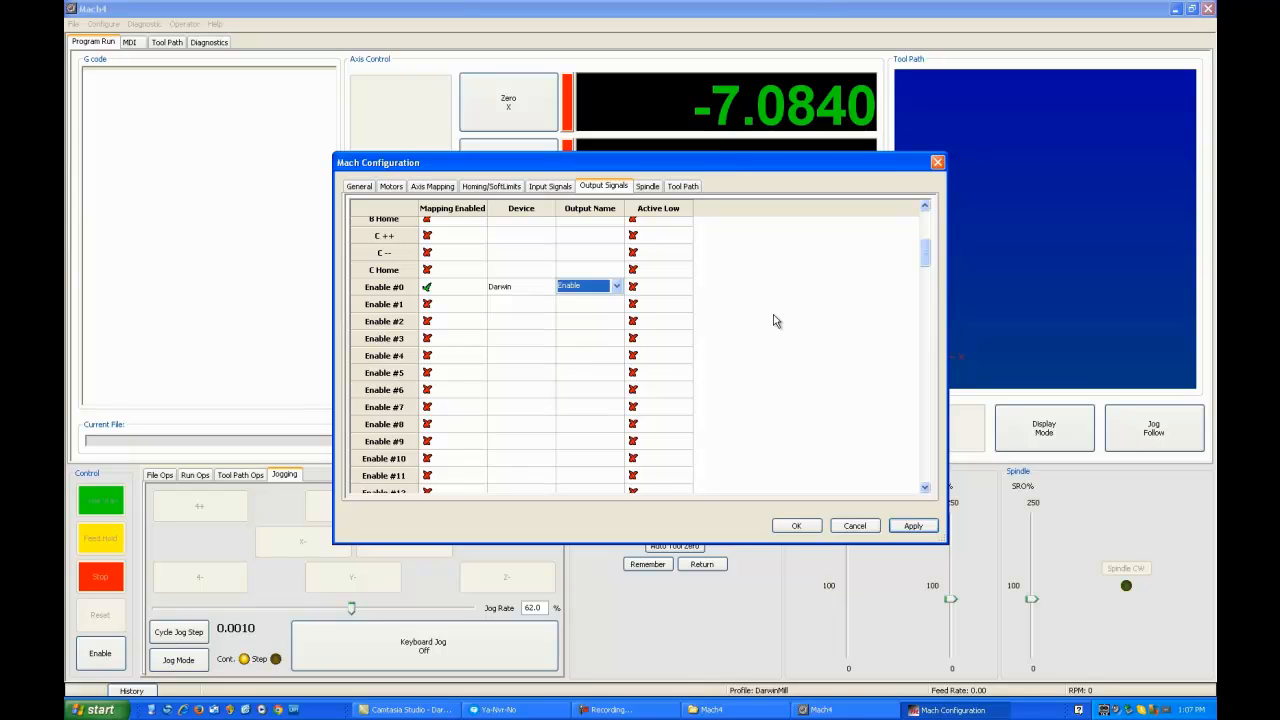
left_click_drag(925, 262, 928, 215)
scroll(905, 240, "down", 2)
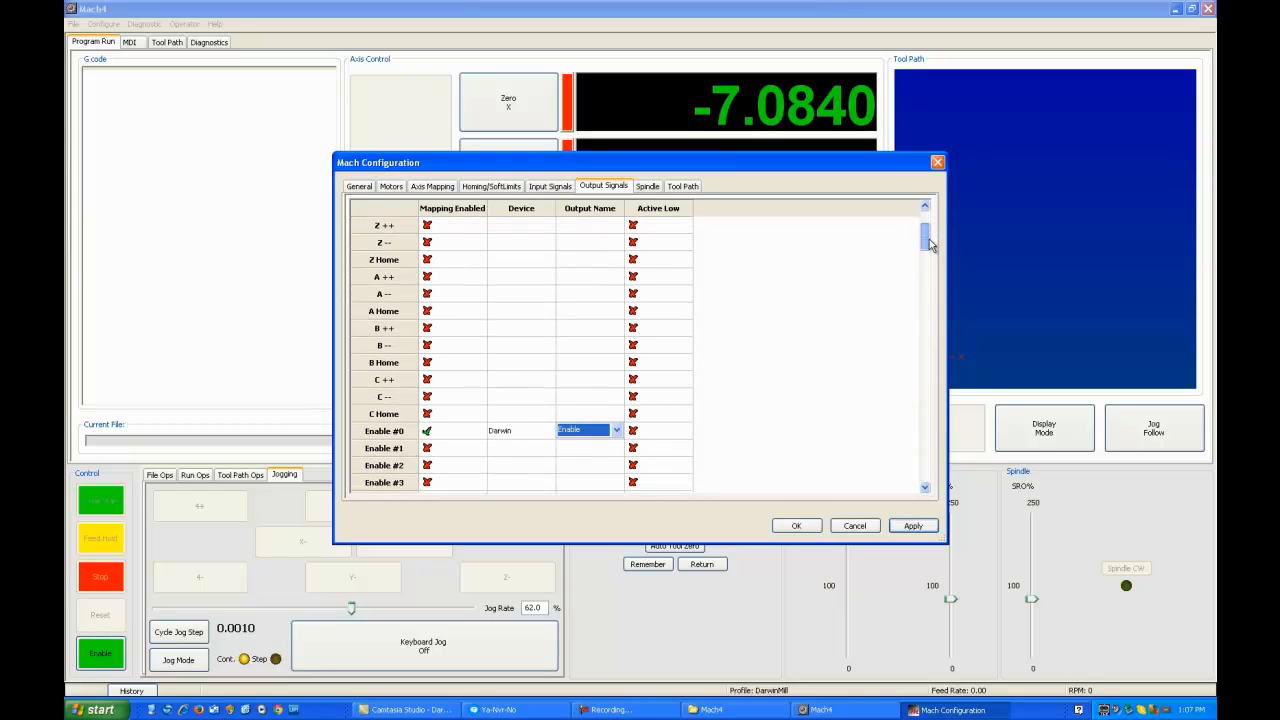
View the spindle settings, then apply the configuration changes and close the Mach Configuration dialog.
left_click(647, 187)
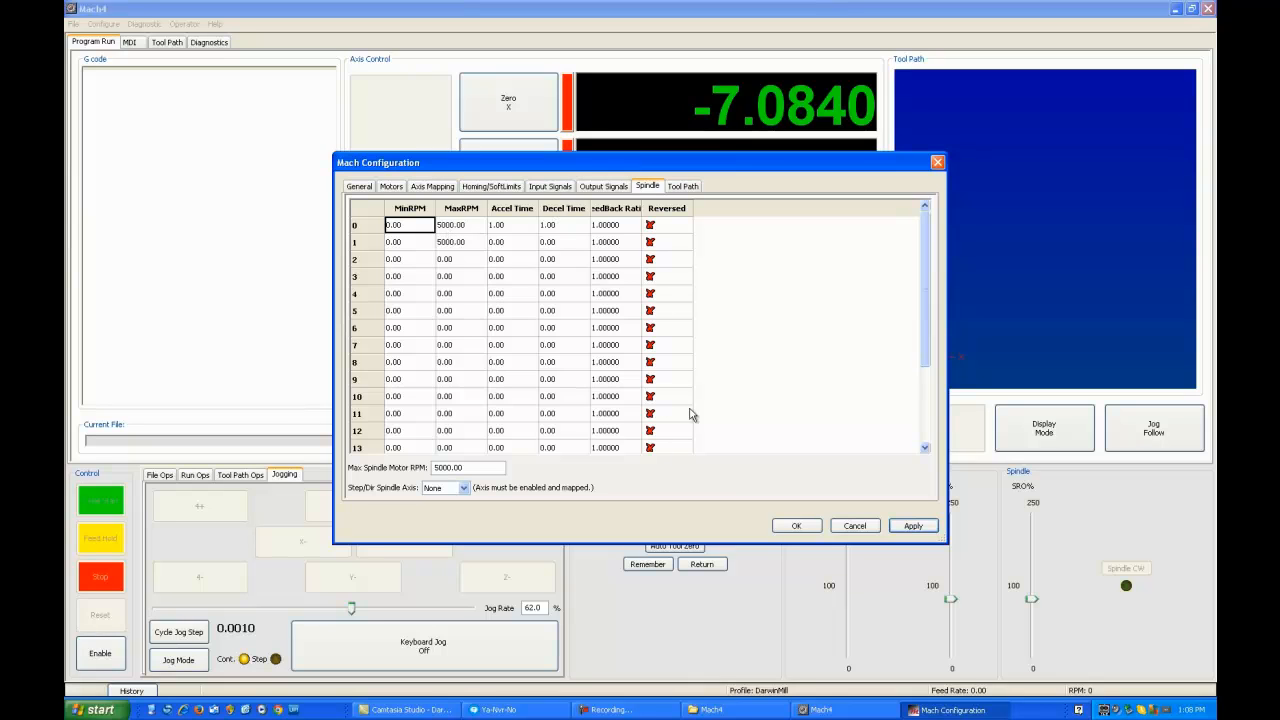
left_click(913, 526)
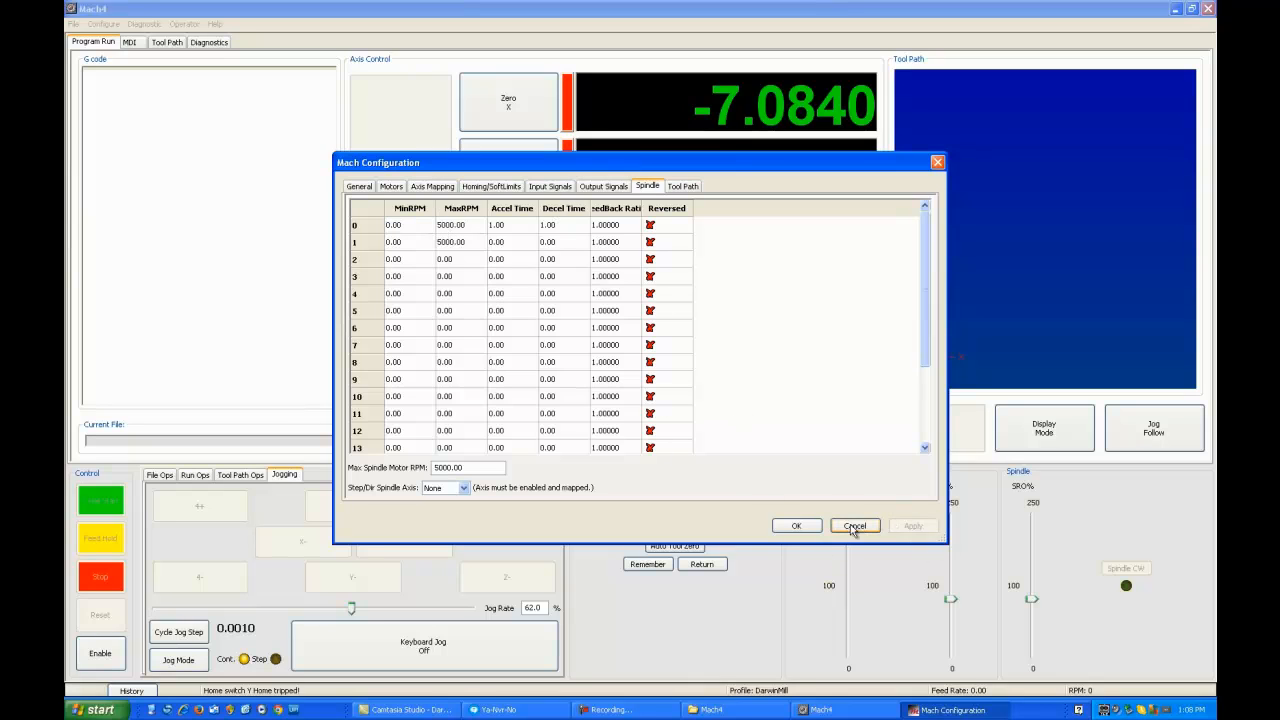
left_click(797, 526)
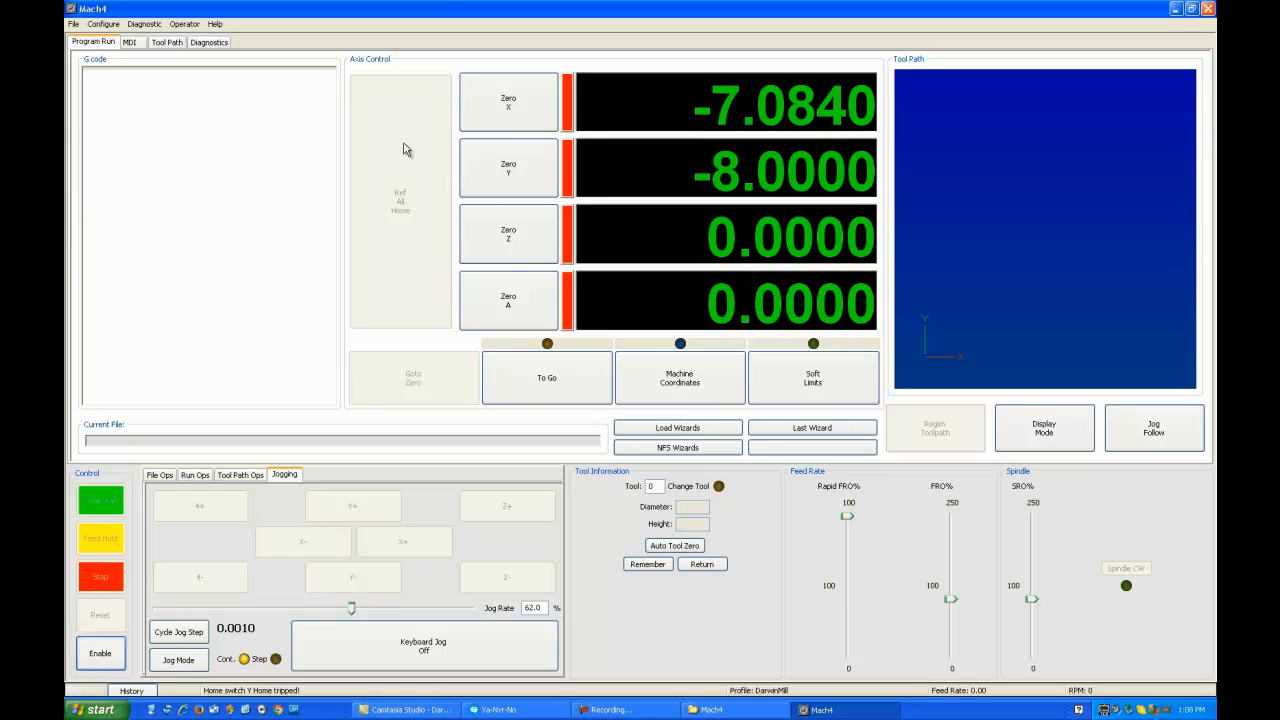
Open the register diagnostics and examine the Darwin registers, including StepWidth.
left_click(141, 25)
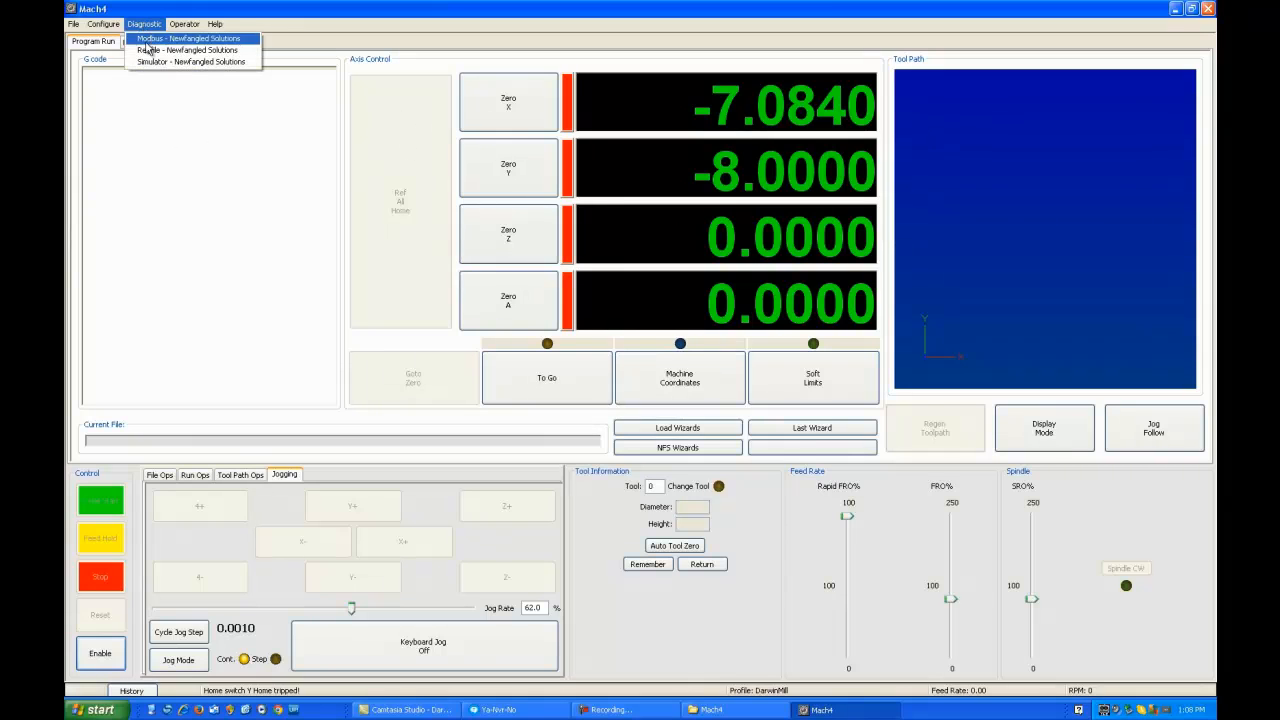
left_click(153, 51)
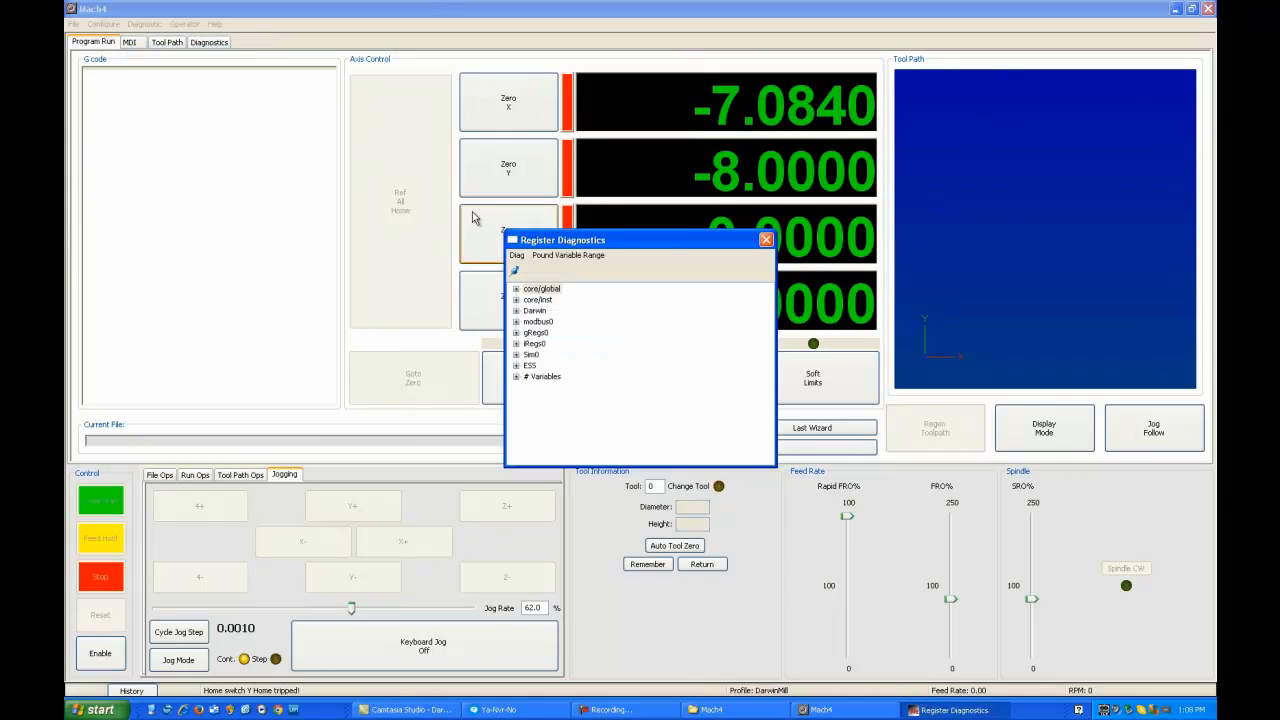
left_click(516, 311)
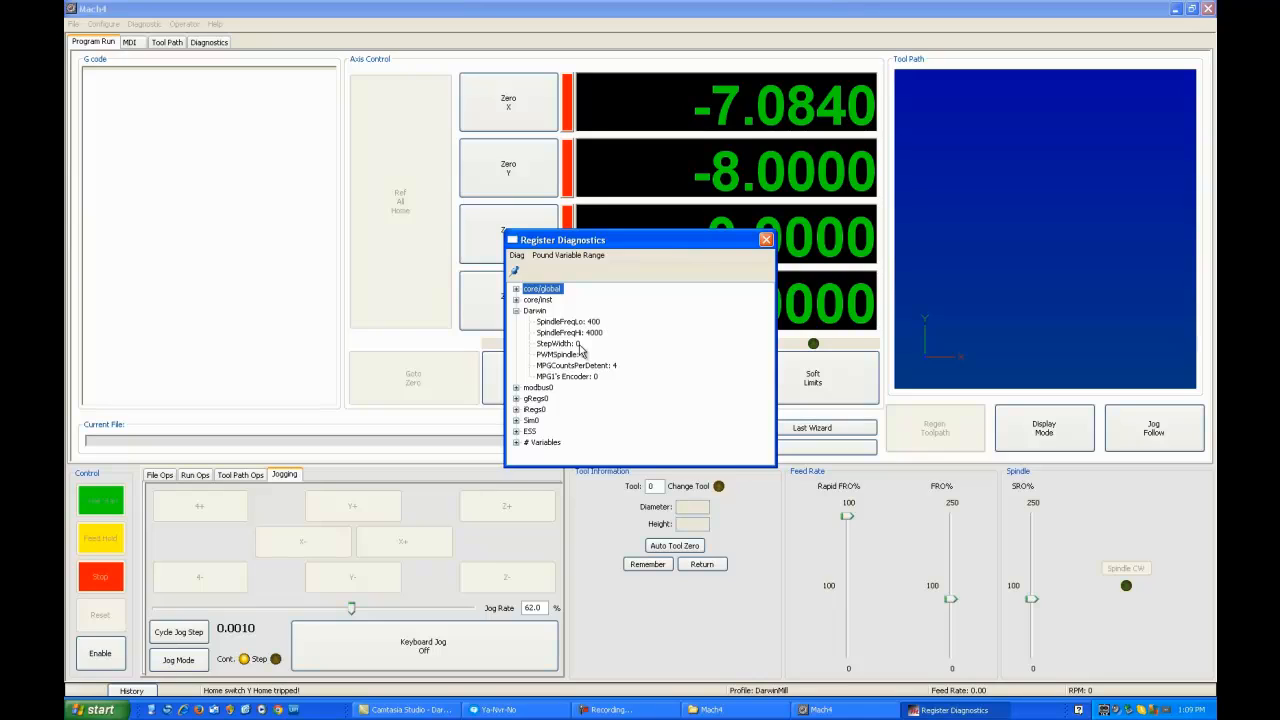
left_click(578, 344)
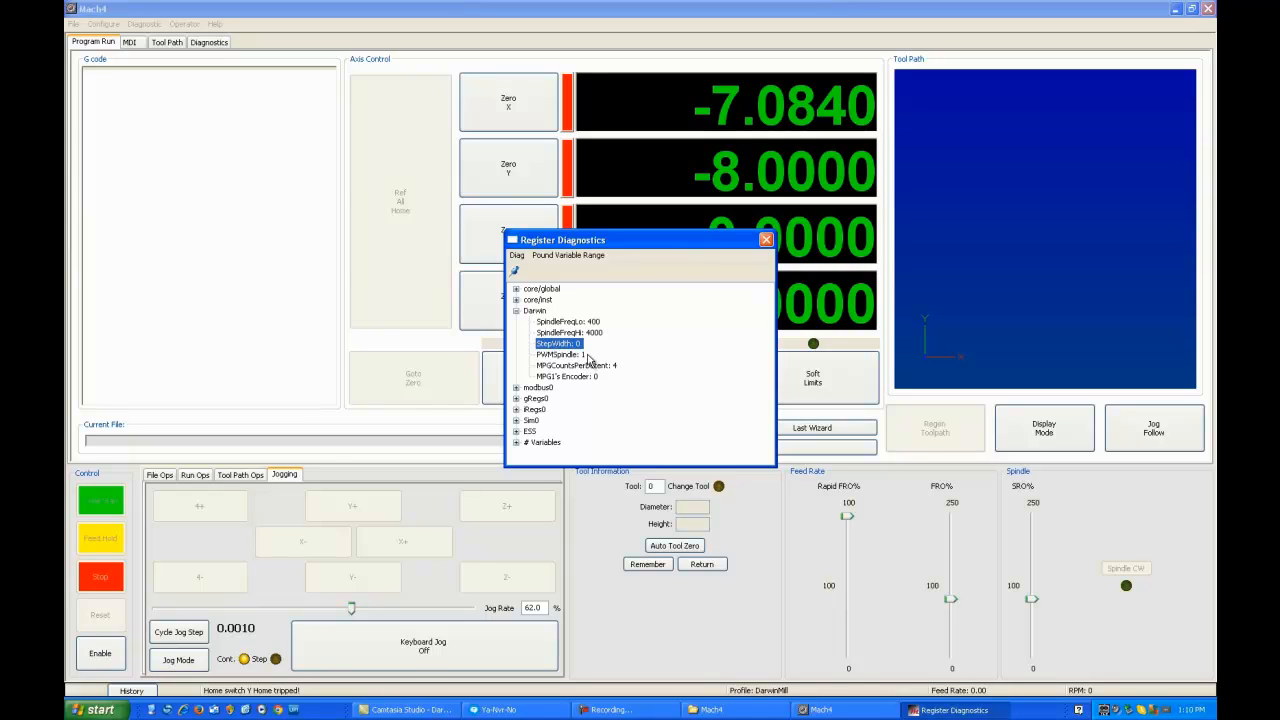
Set the Darwin PWMSpindle register to 0 and close the Register Diagnostics window.
left_click(588, 357)
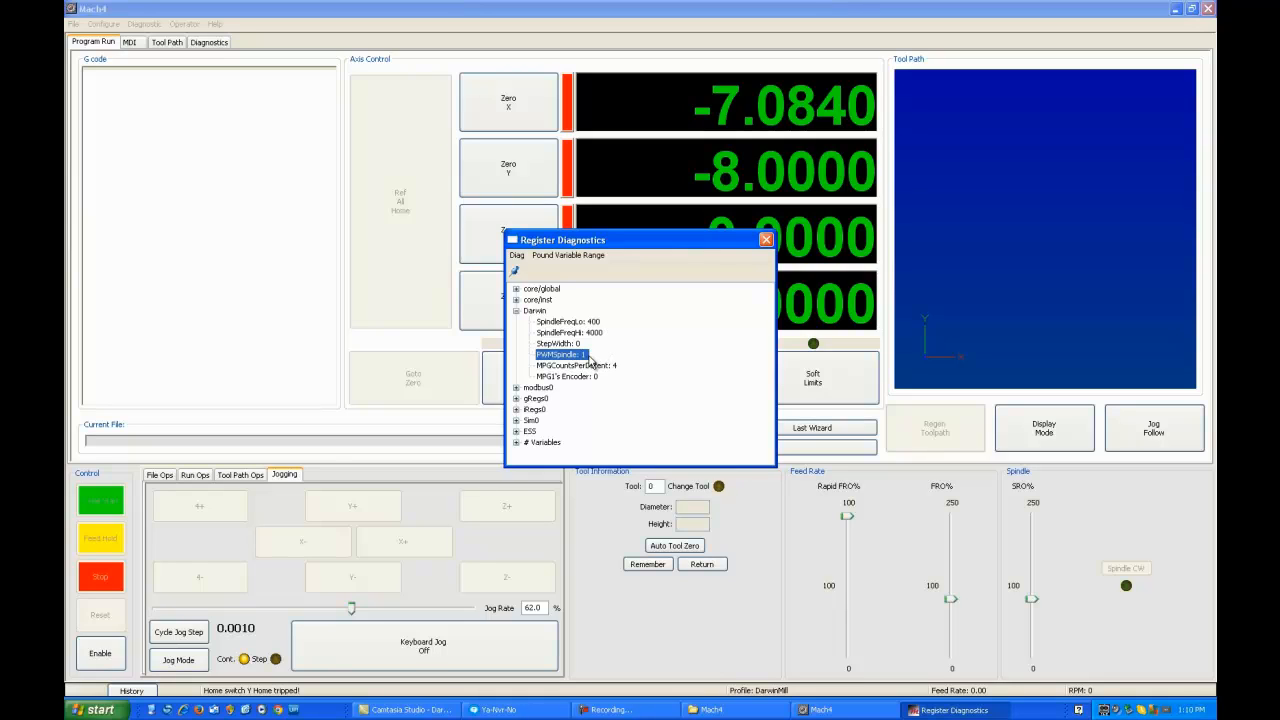
double_click(588, 356)
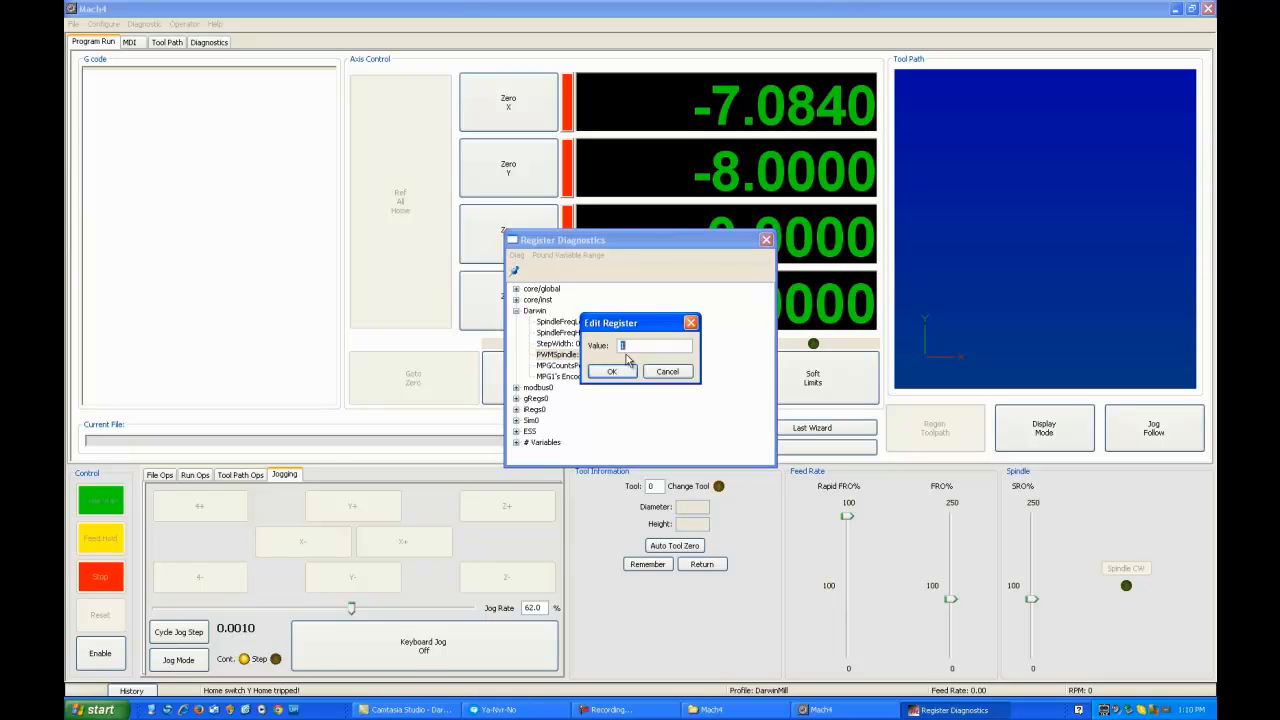
type("0")
left_click(626, 371)
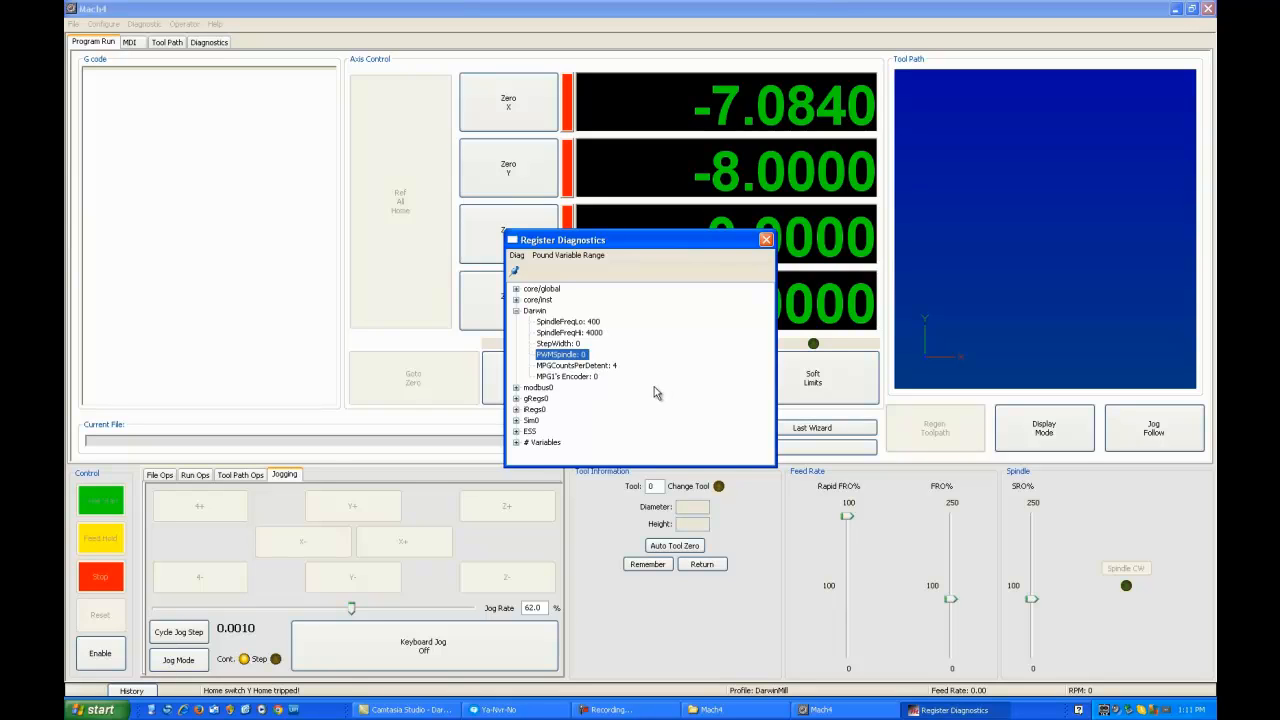
left_click(766, 240)
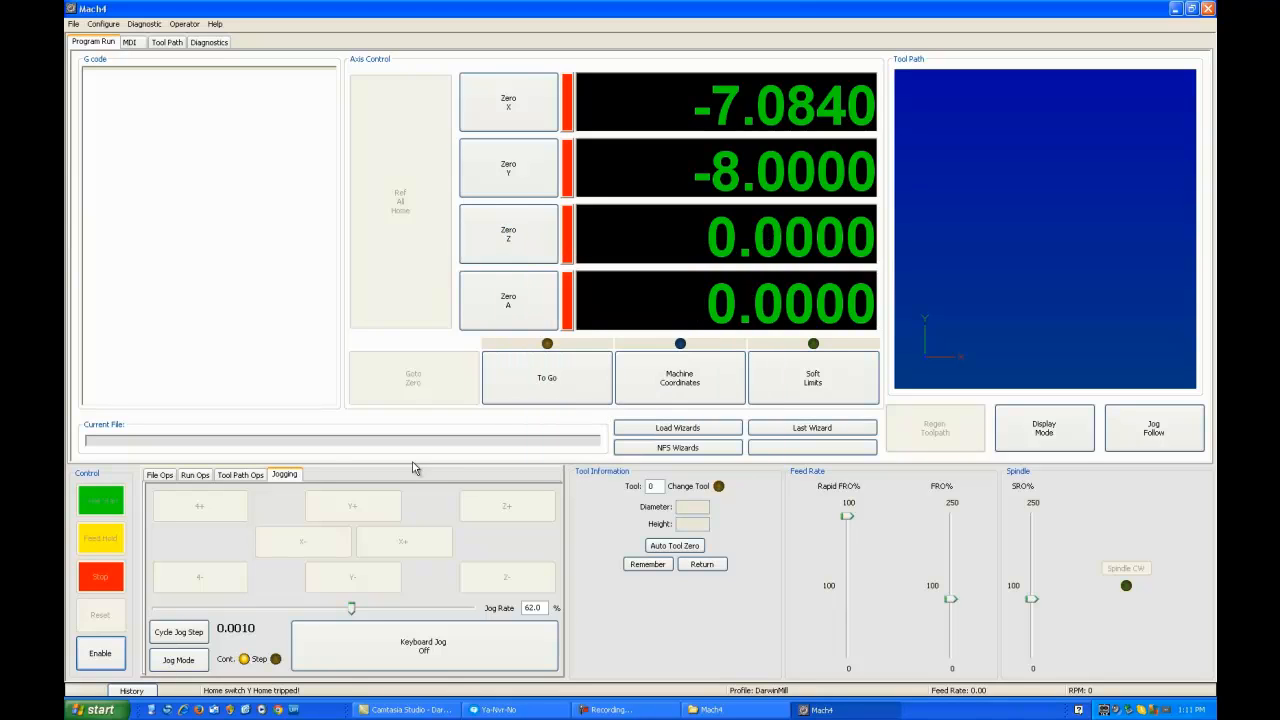
Enable the machine and check the X and Y home inputs on the diagnostics page before returning to Program Run.
left_click(102, 654)
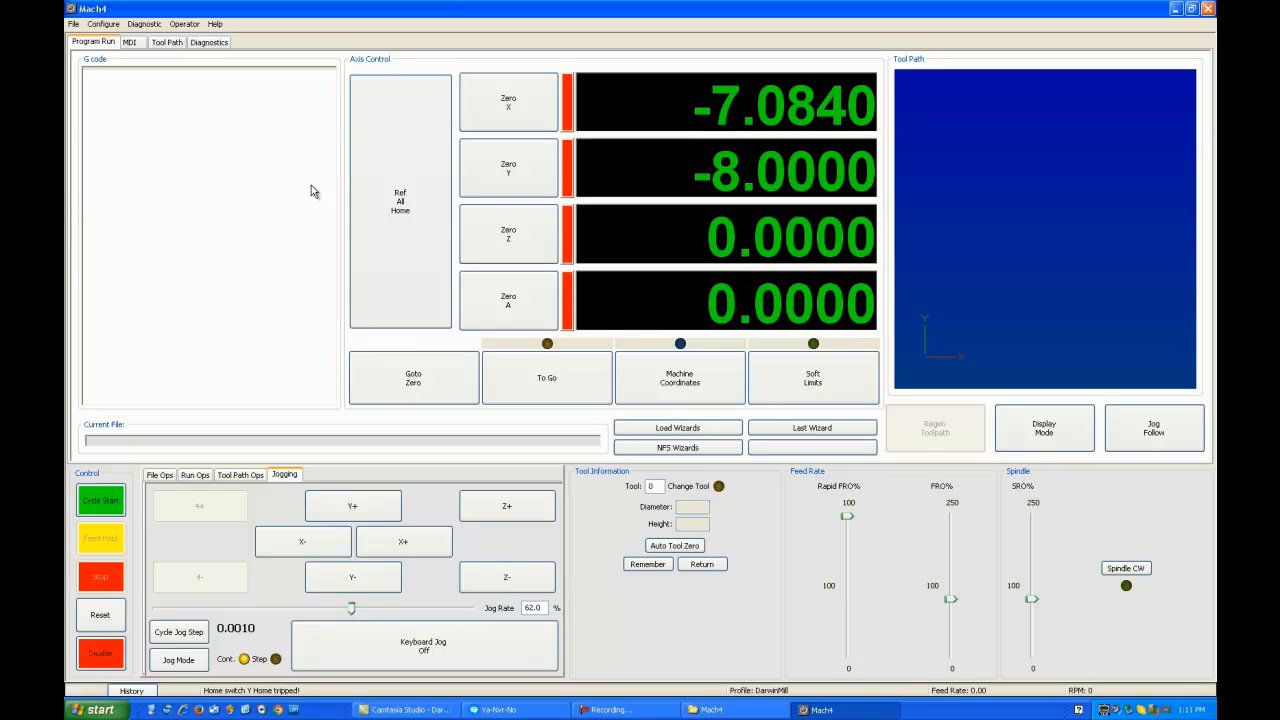
left_click(212, 43)
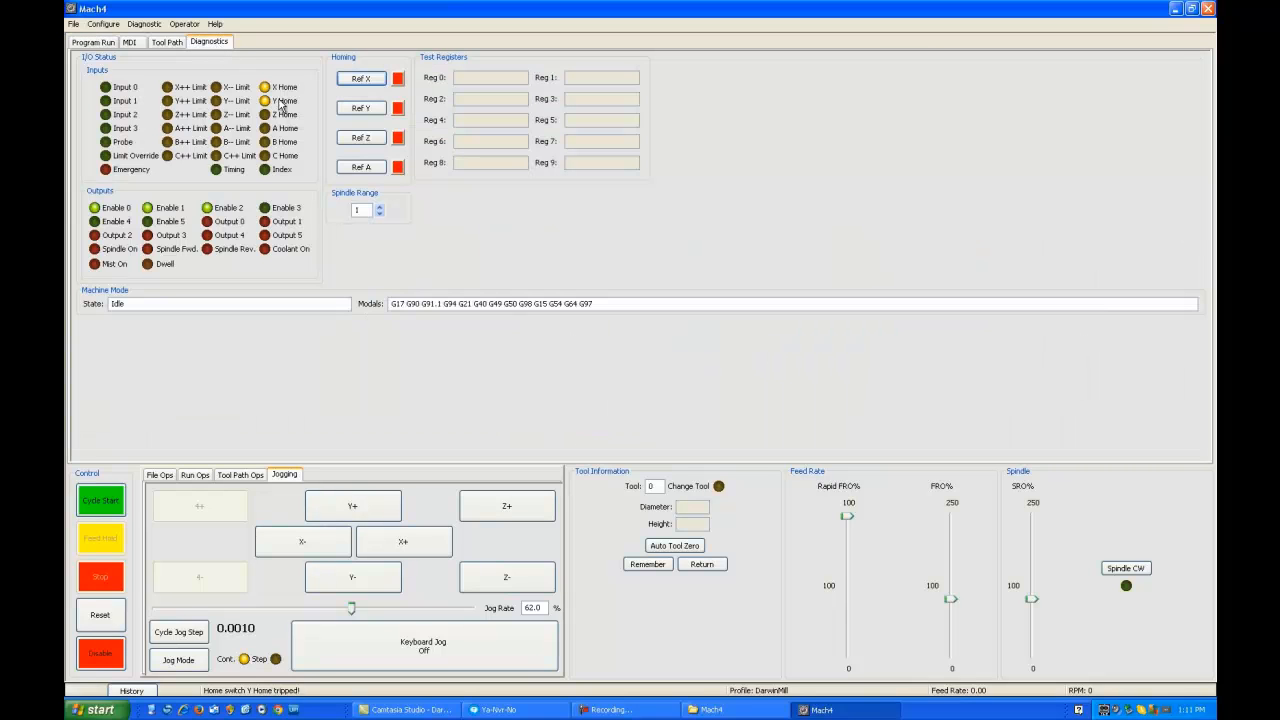
left_click(100, 43)
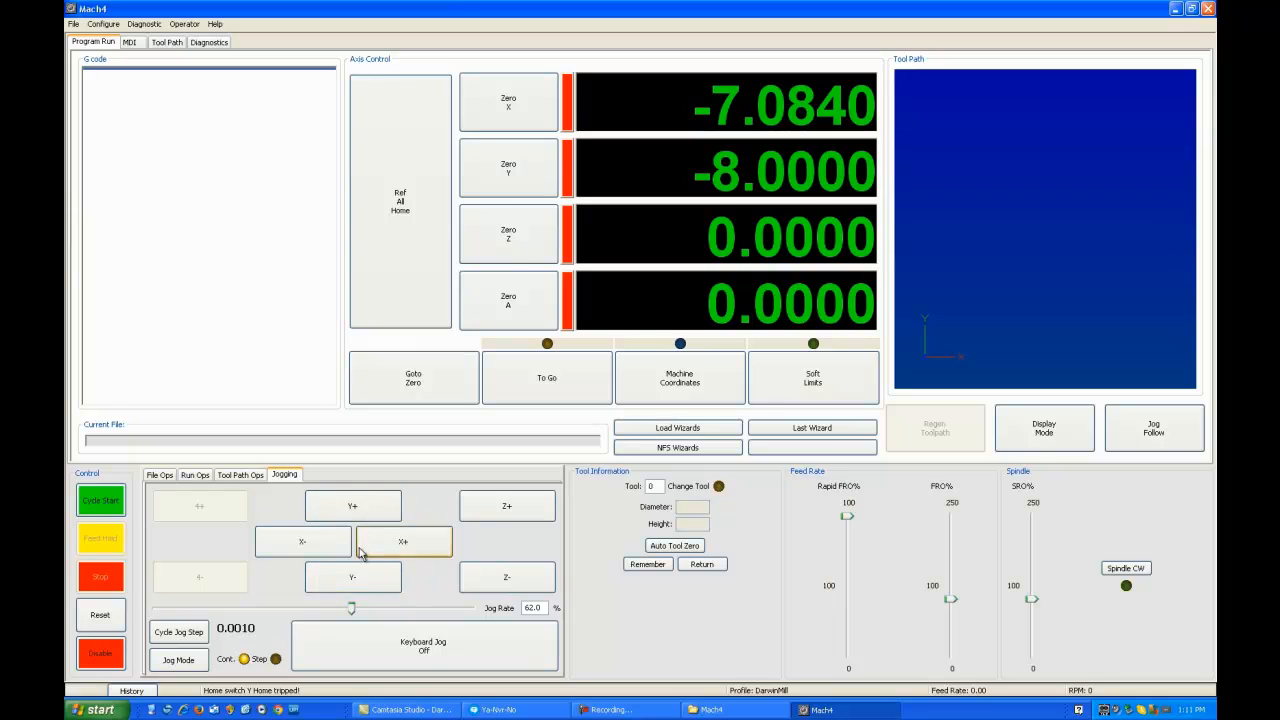
Jog the X axis in the positive direction and the Y axis in both the positive and negative directions.
left_click(424, 556)
left_click(369, 503)
left_click(375, 577)
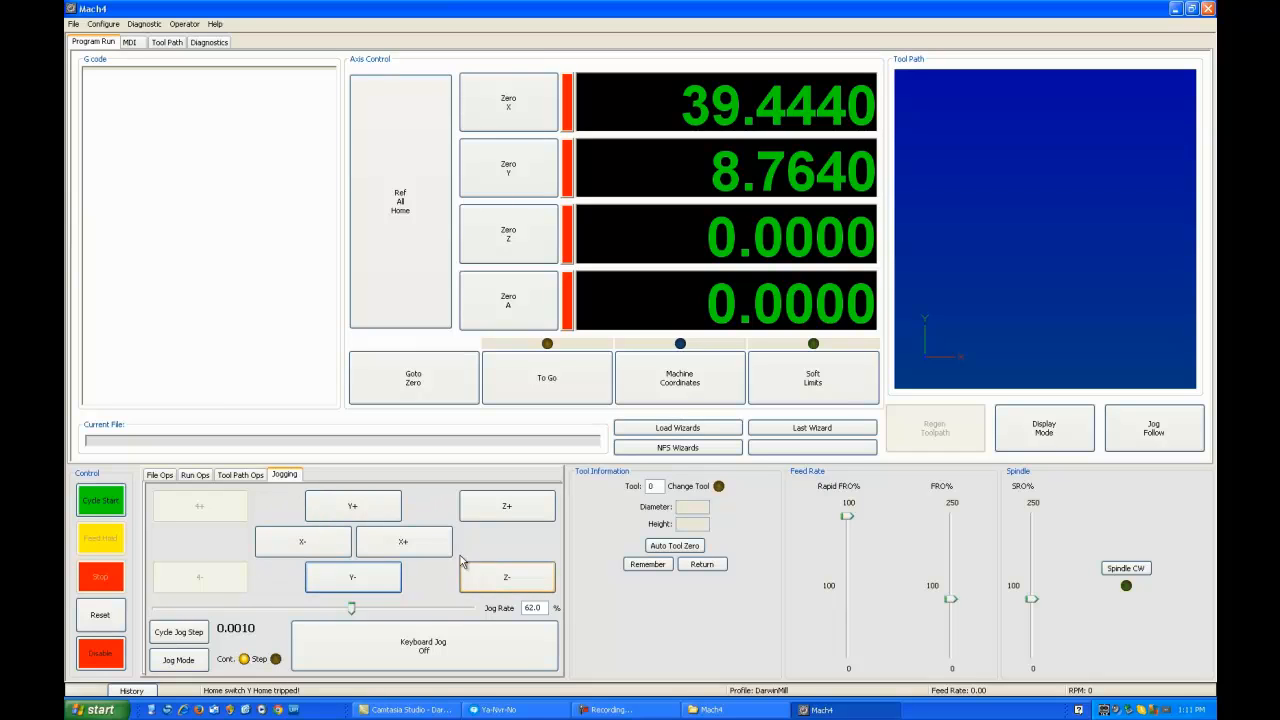
Disable the machine and review the motor-to-axis assignments in the Mach configuration's axis mapping, then cancel the dialog.
left_click(101, 658)
left_click(103, 23)
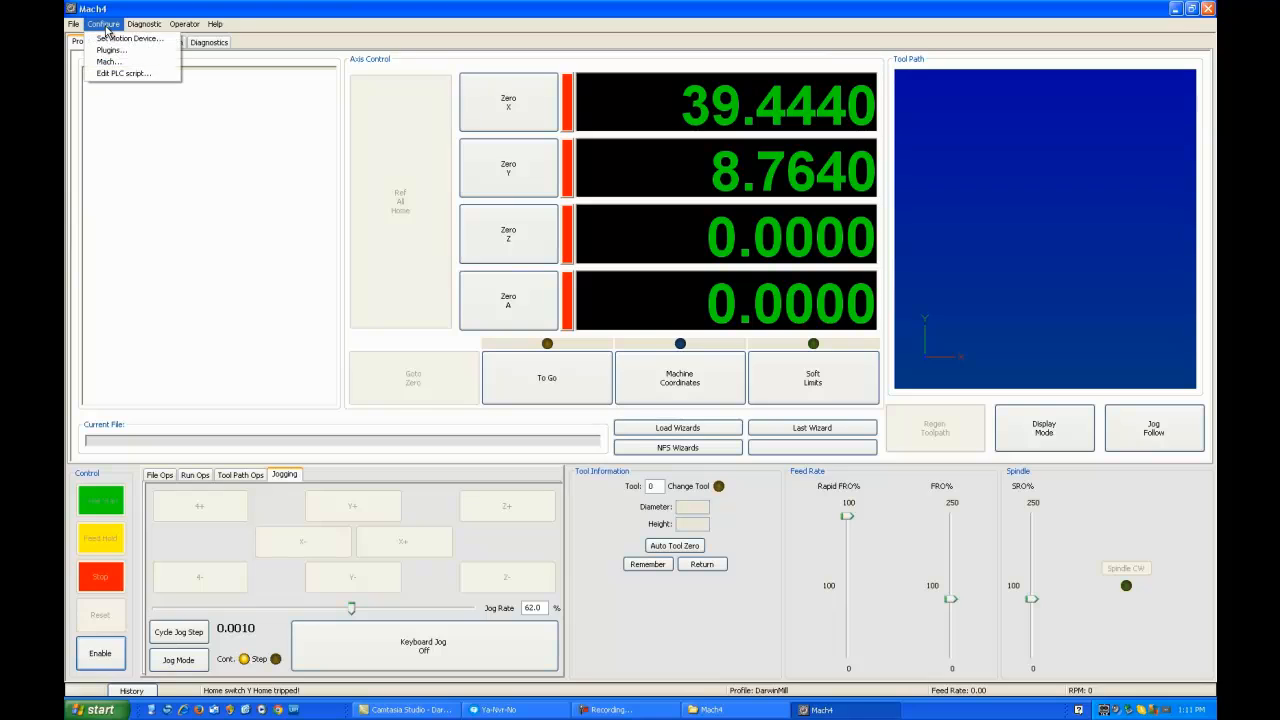
left_click(108, 62)
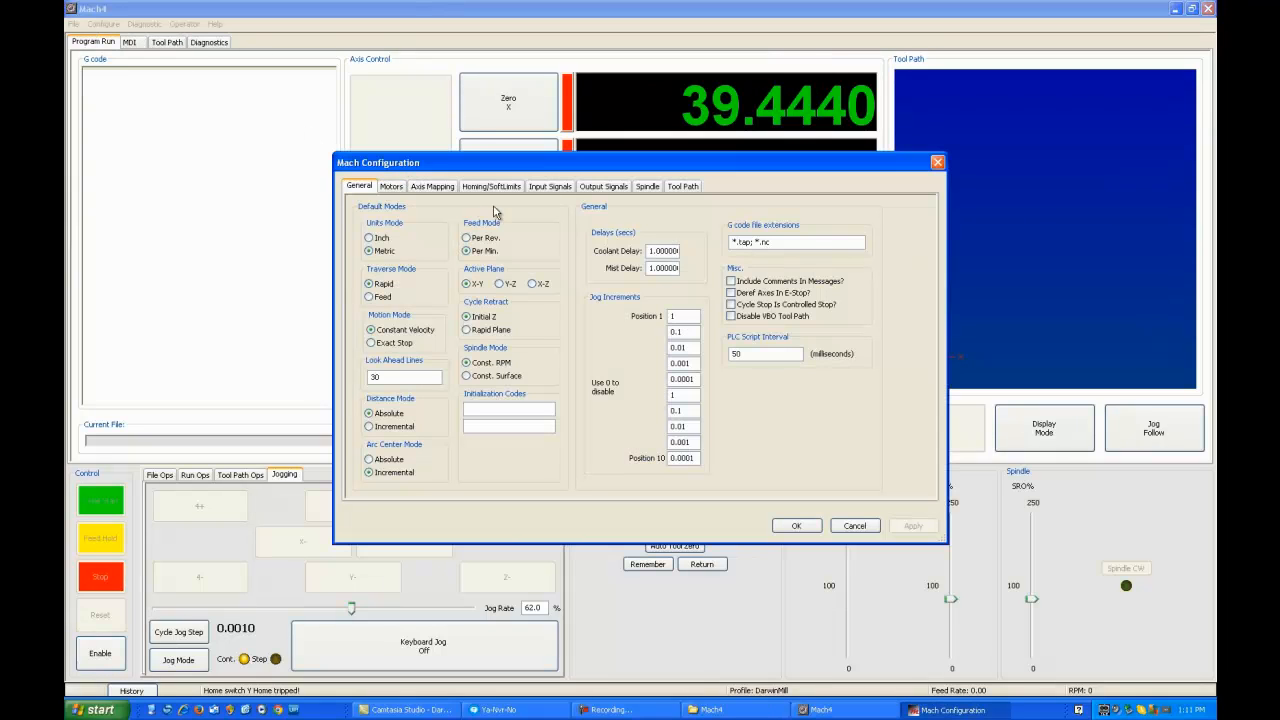
left_click(392, 188)
left_click(421, 188)
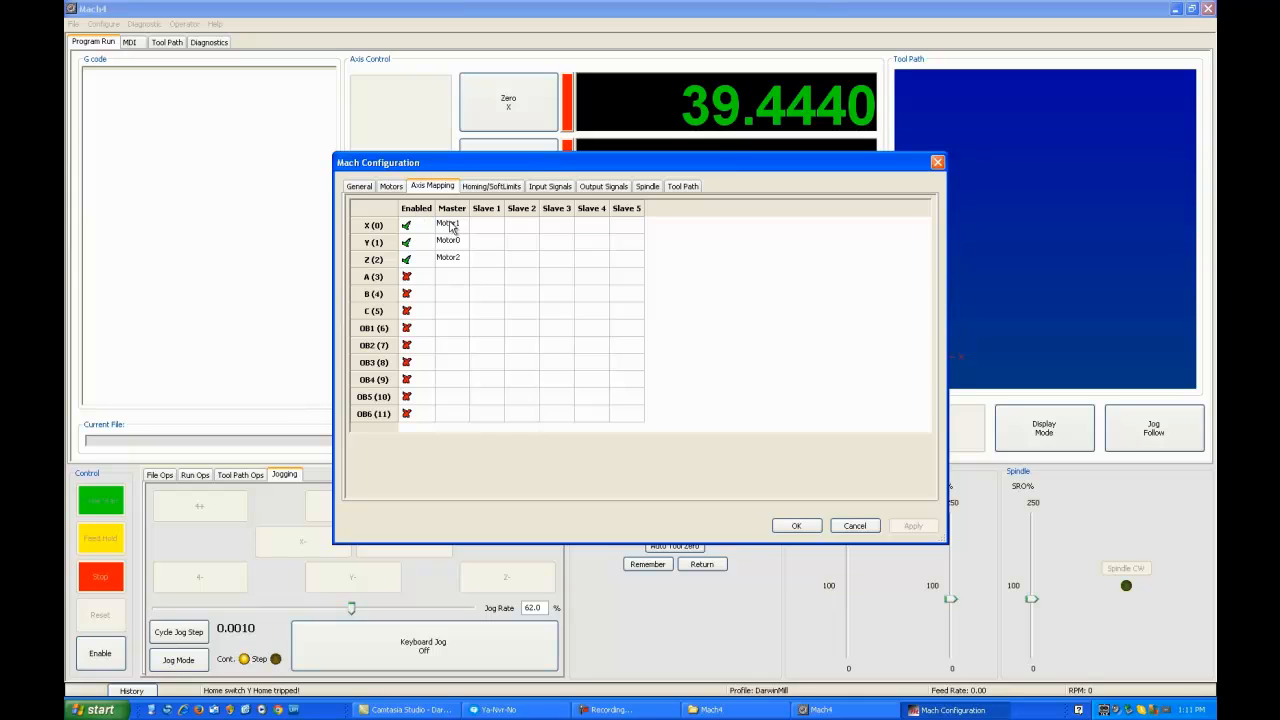
left_click(855, 525)
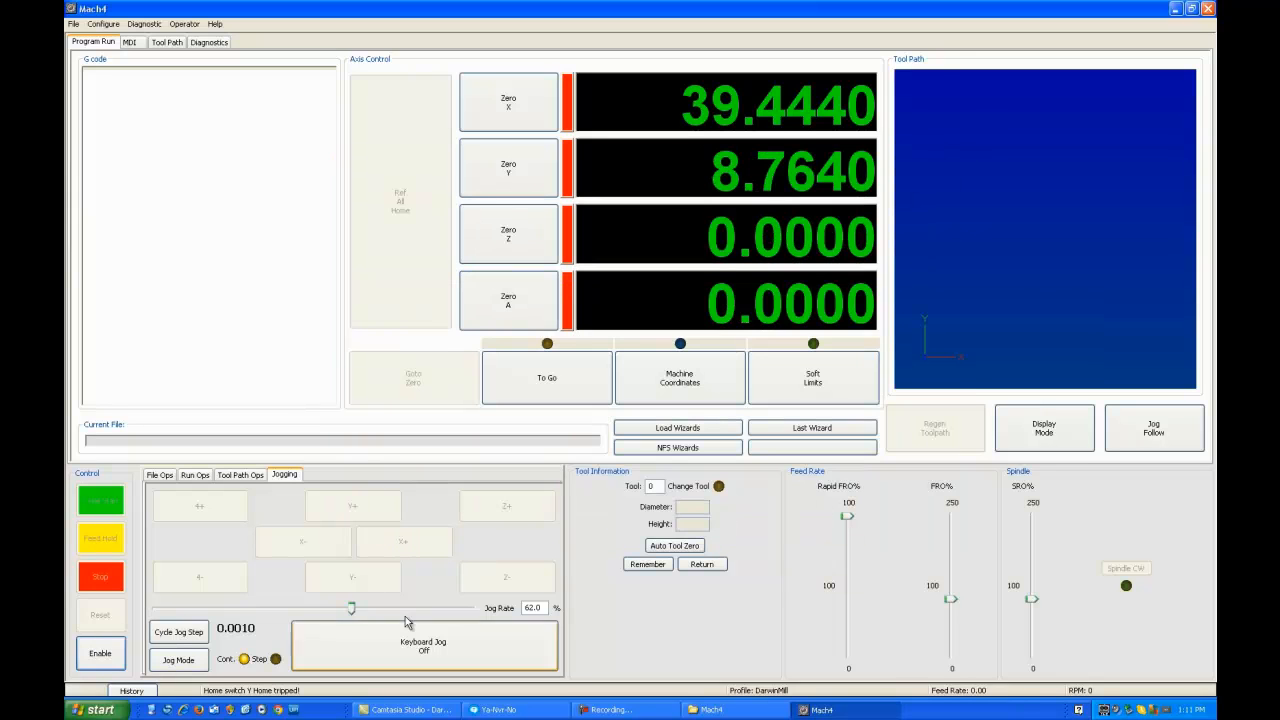
Enable the machine again and exit Mach4.
left_click(100, 654)
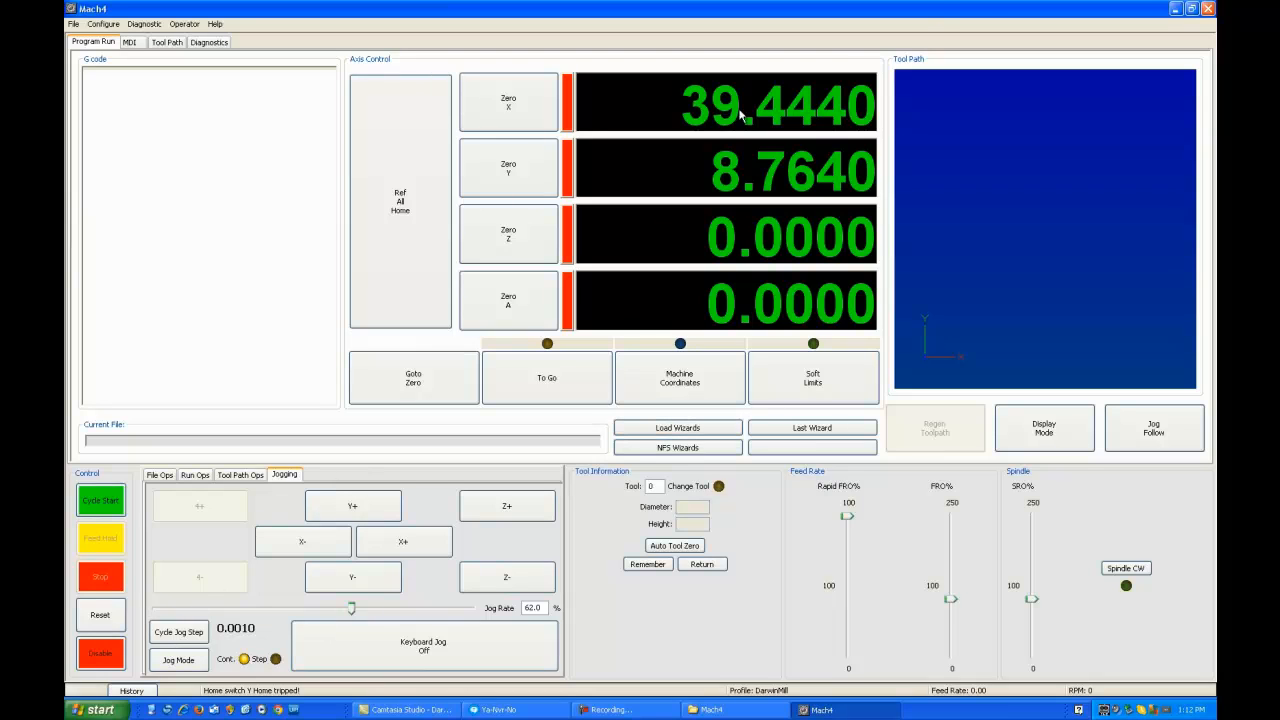
left_click(1207, 8)
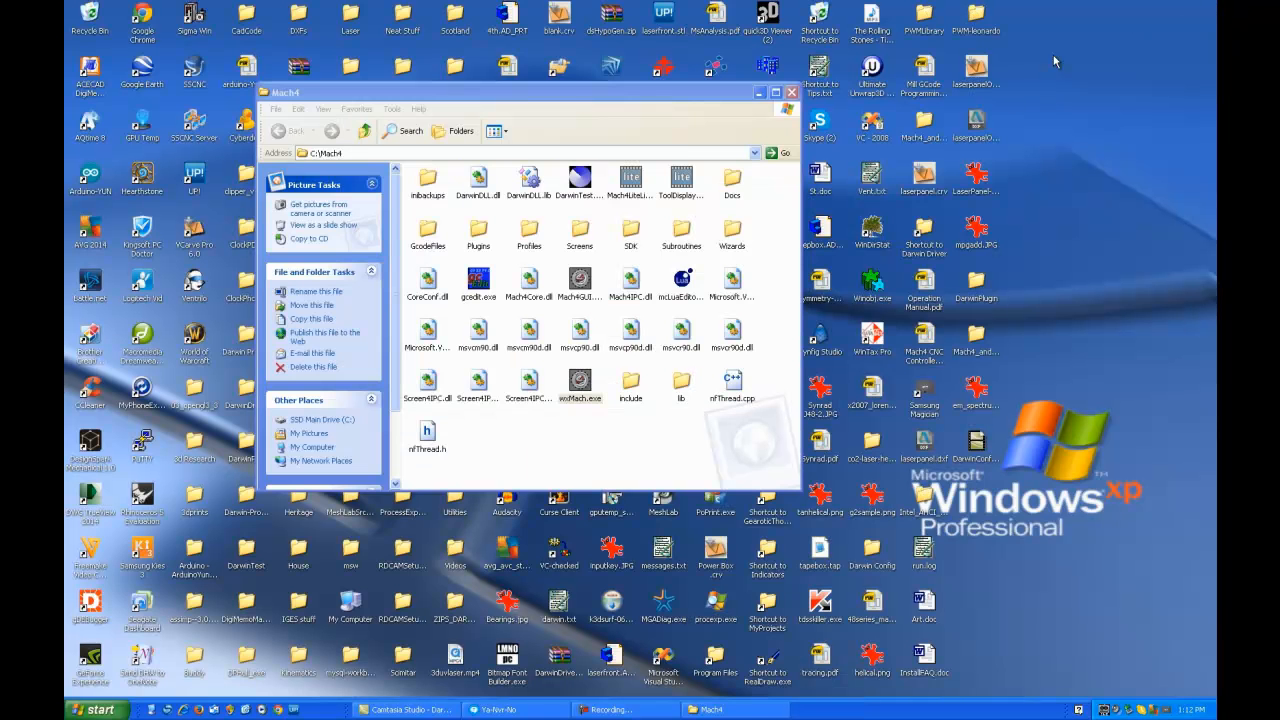